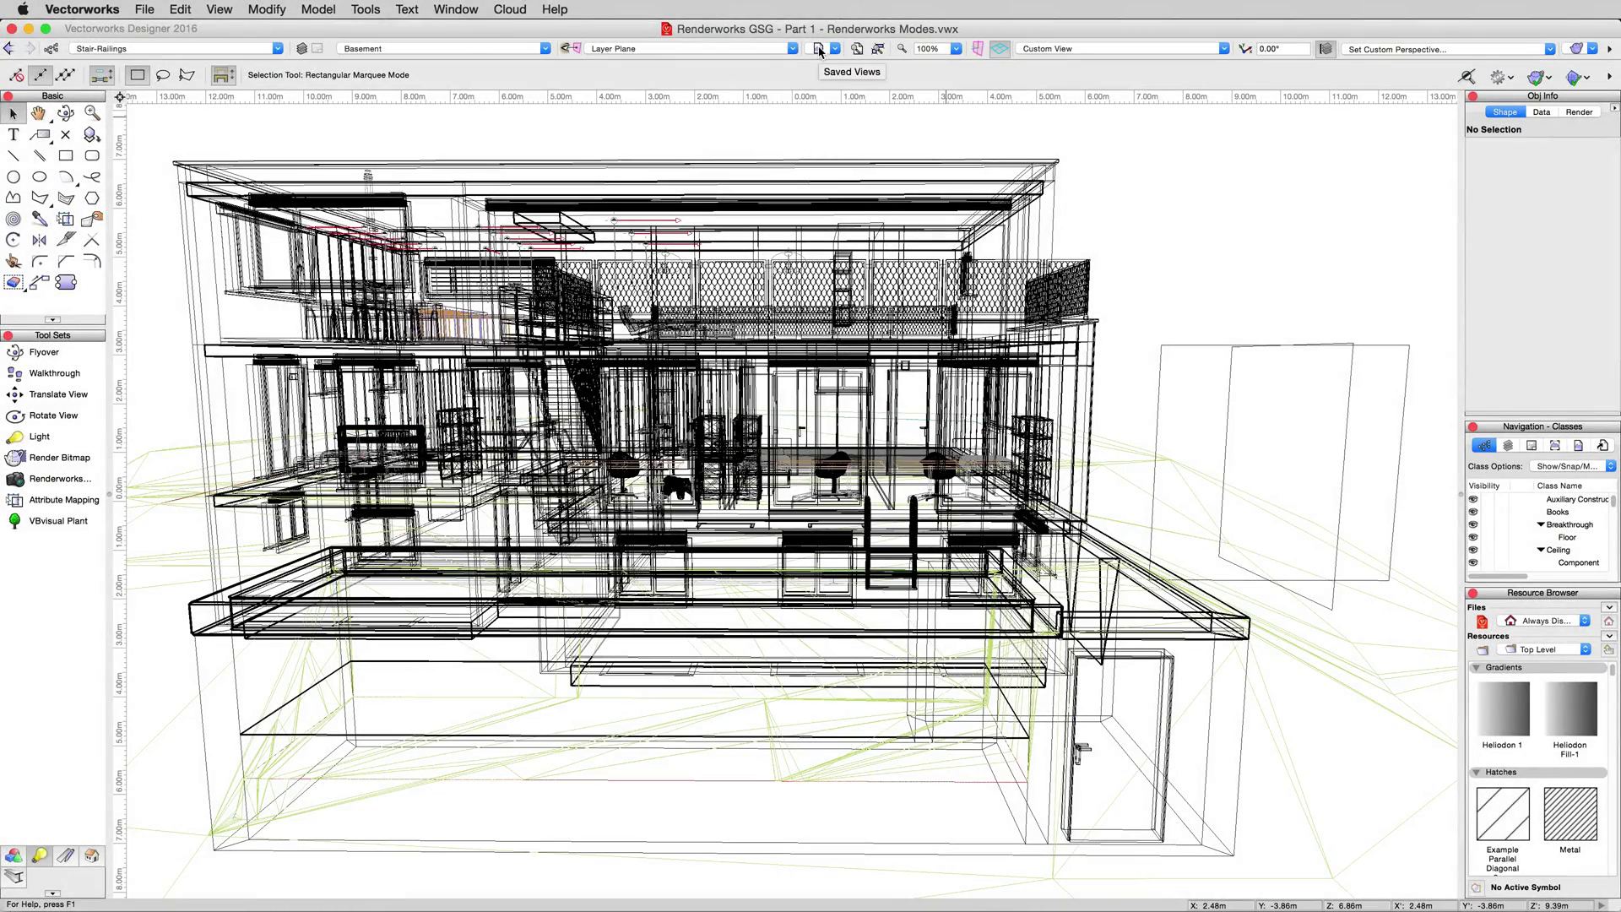
- Restore the '2.0 Renderworks Modes' saved view, then walk forward, back and around the wireframe house
click(819, 49)
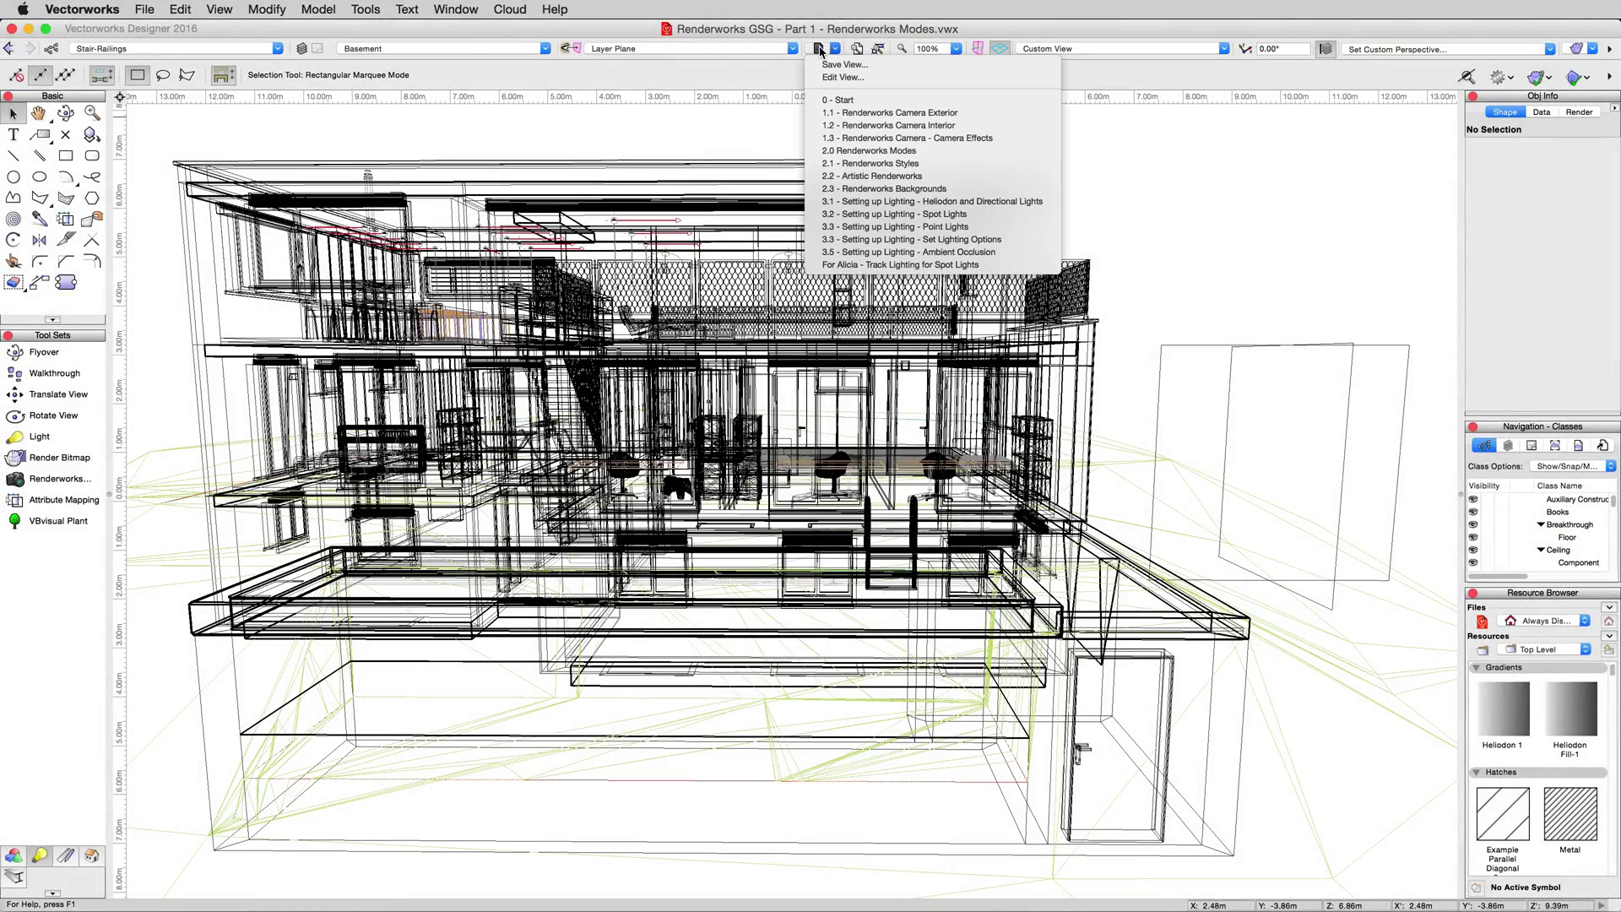
click(849, 152)
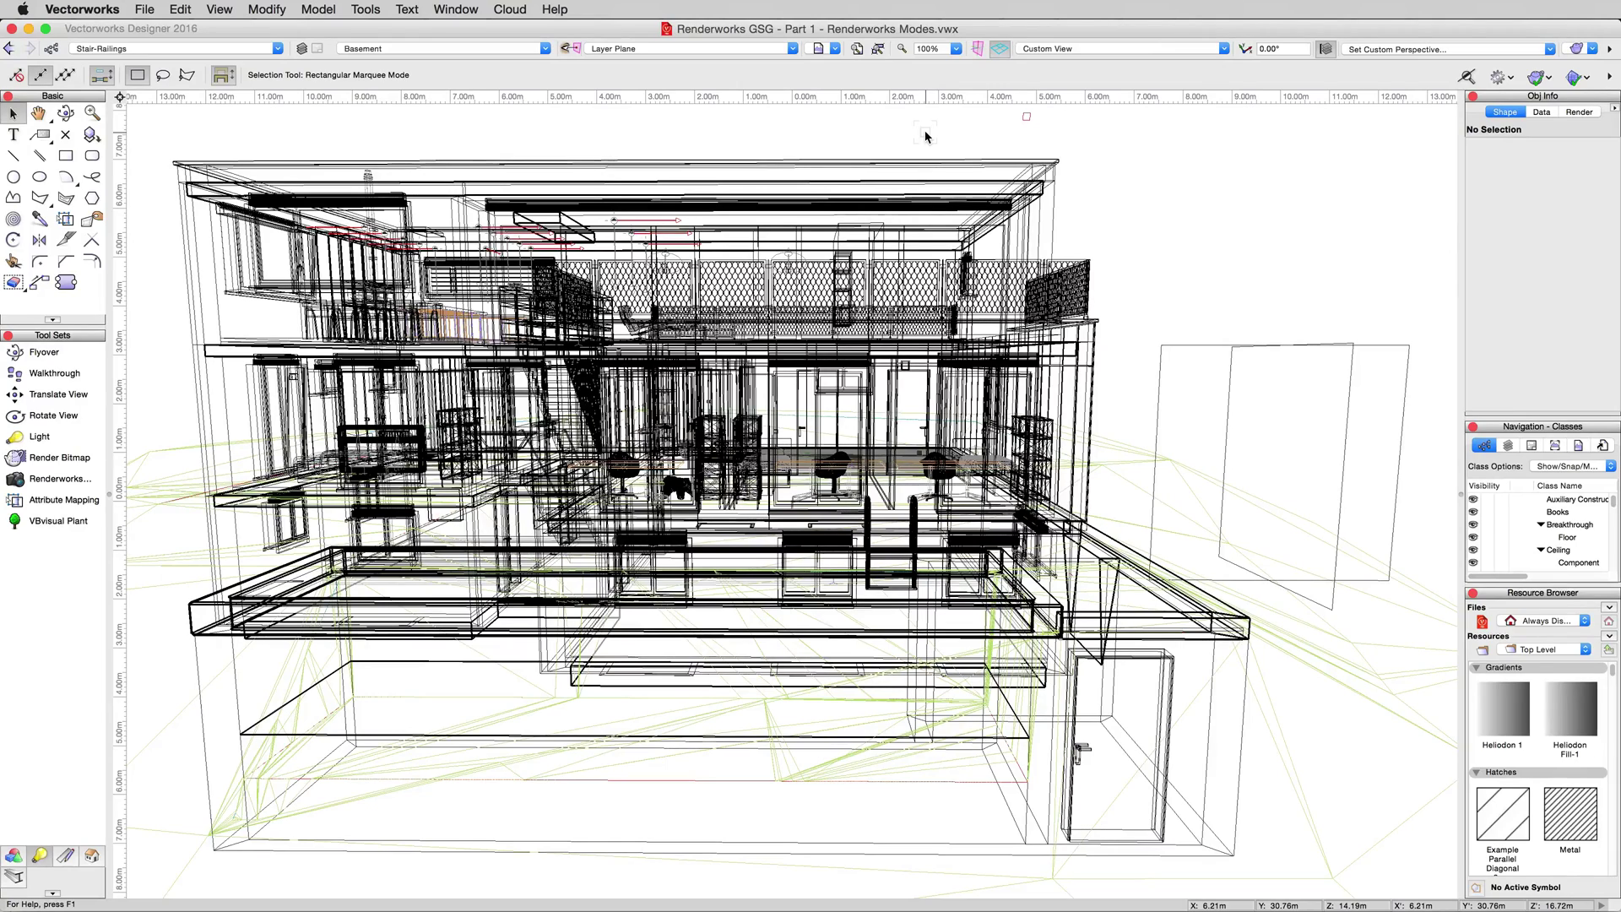
click(55, 374)
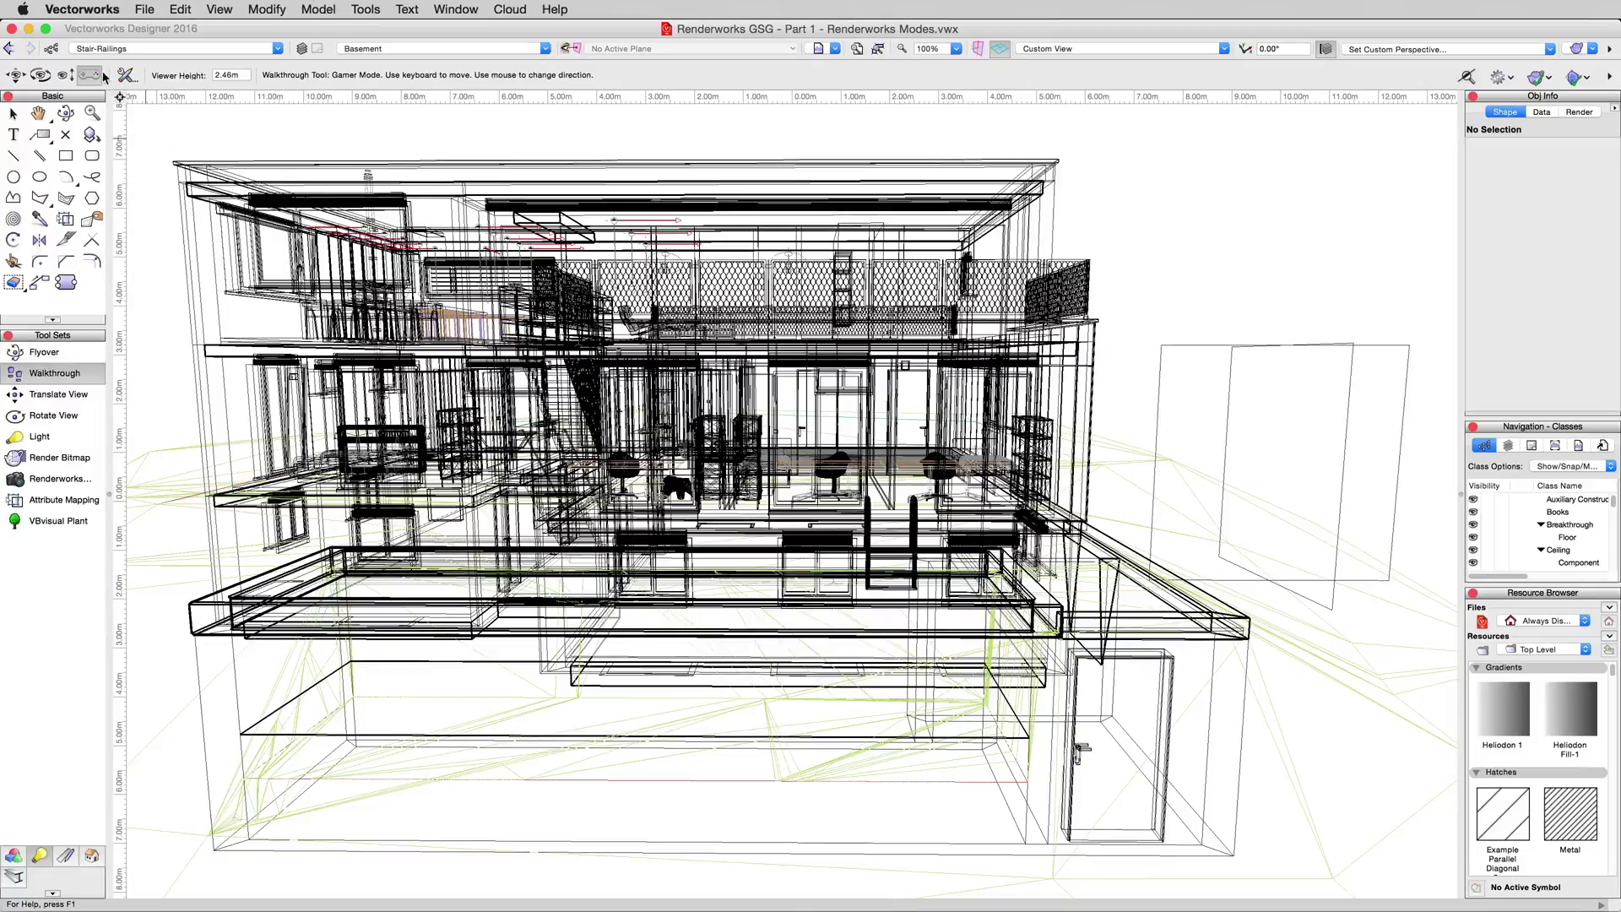
click(617, 456)
key(Up)
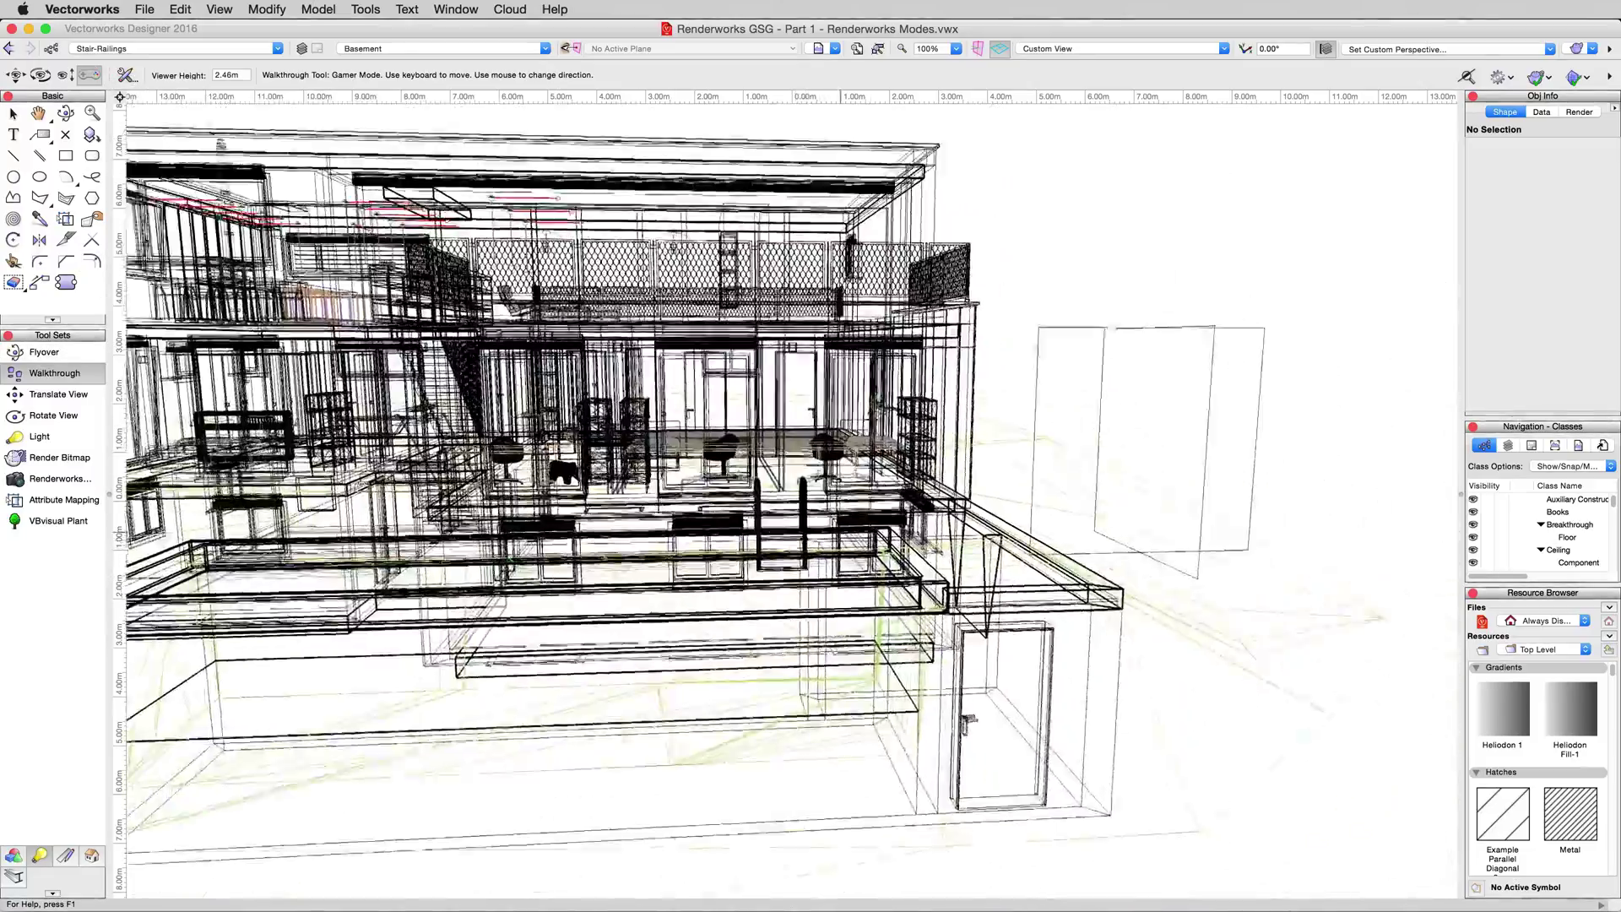
key(Down)
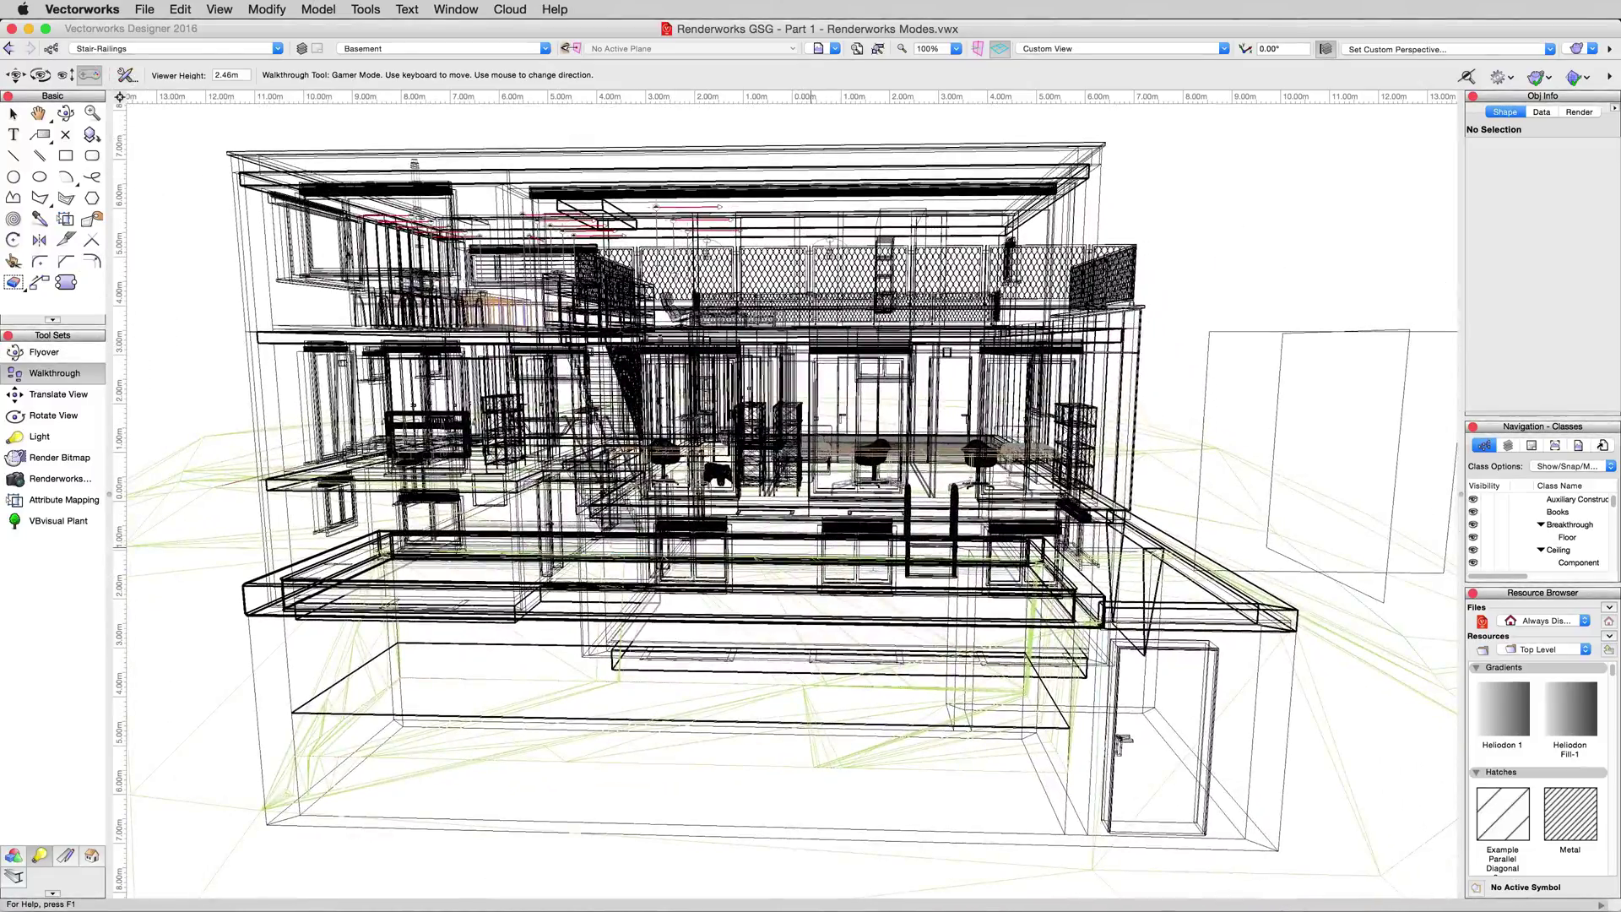
key(Right)
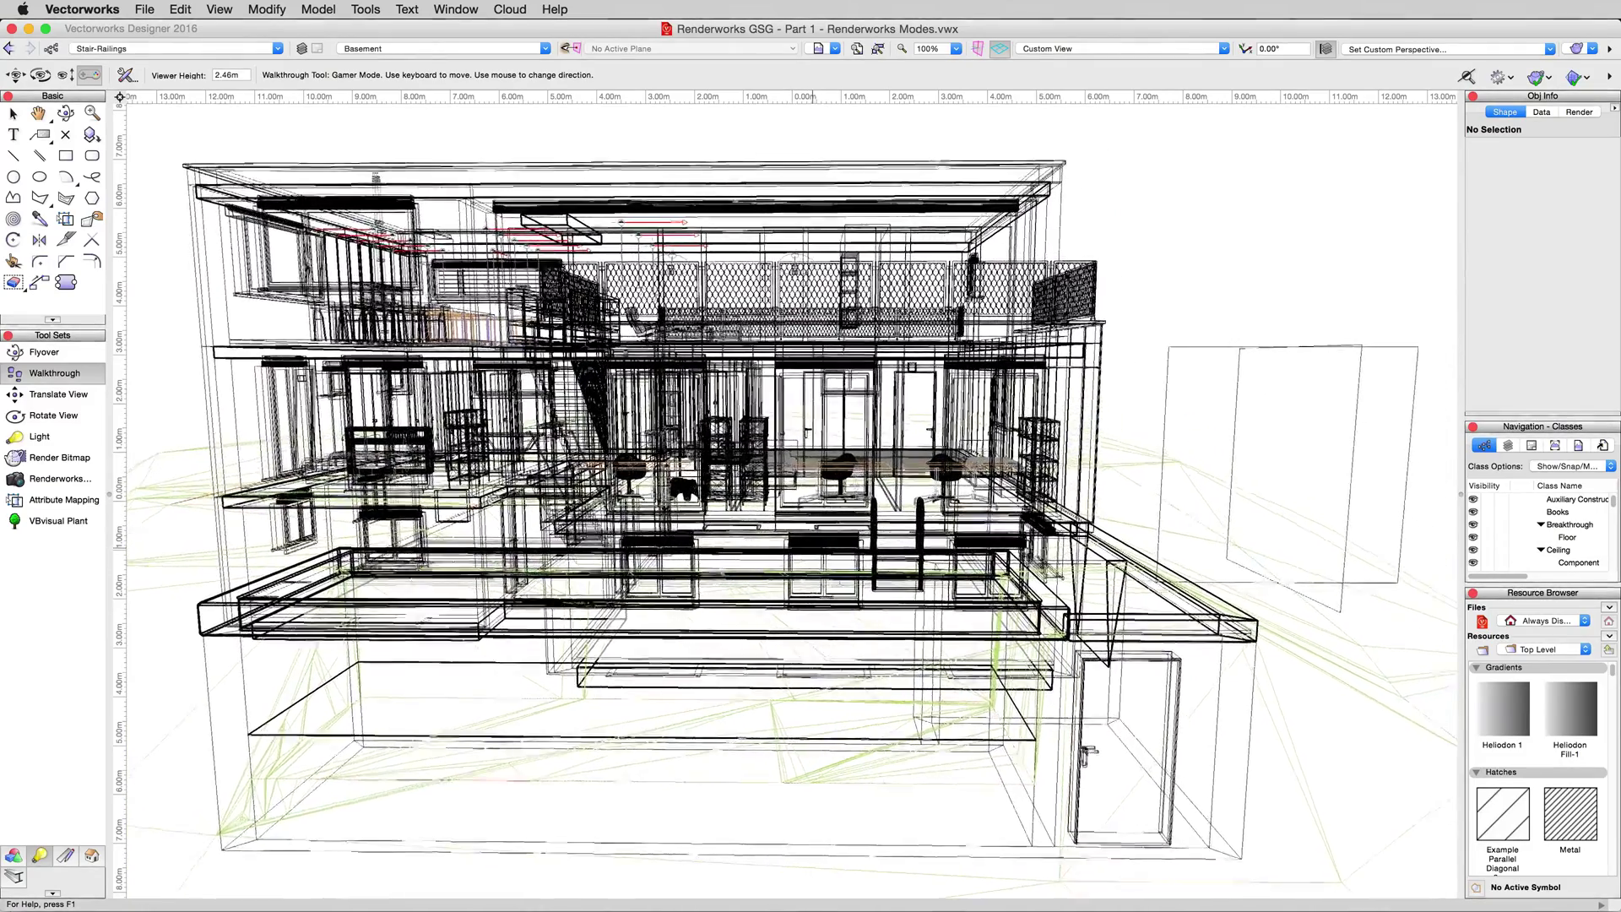
key(Escape)
key(x)
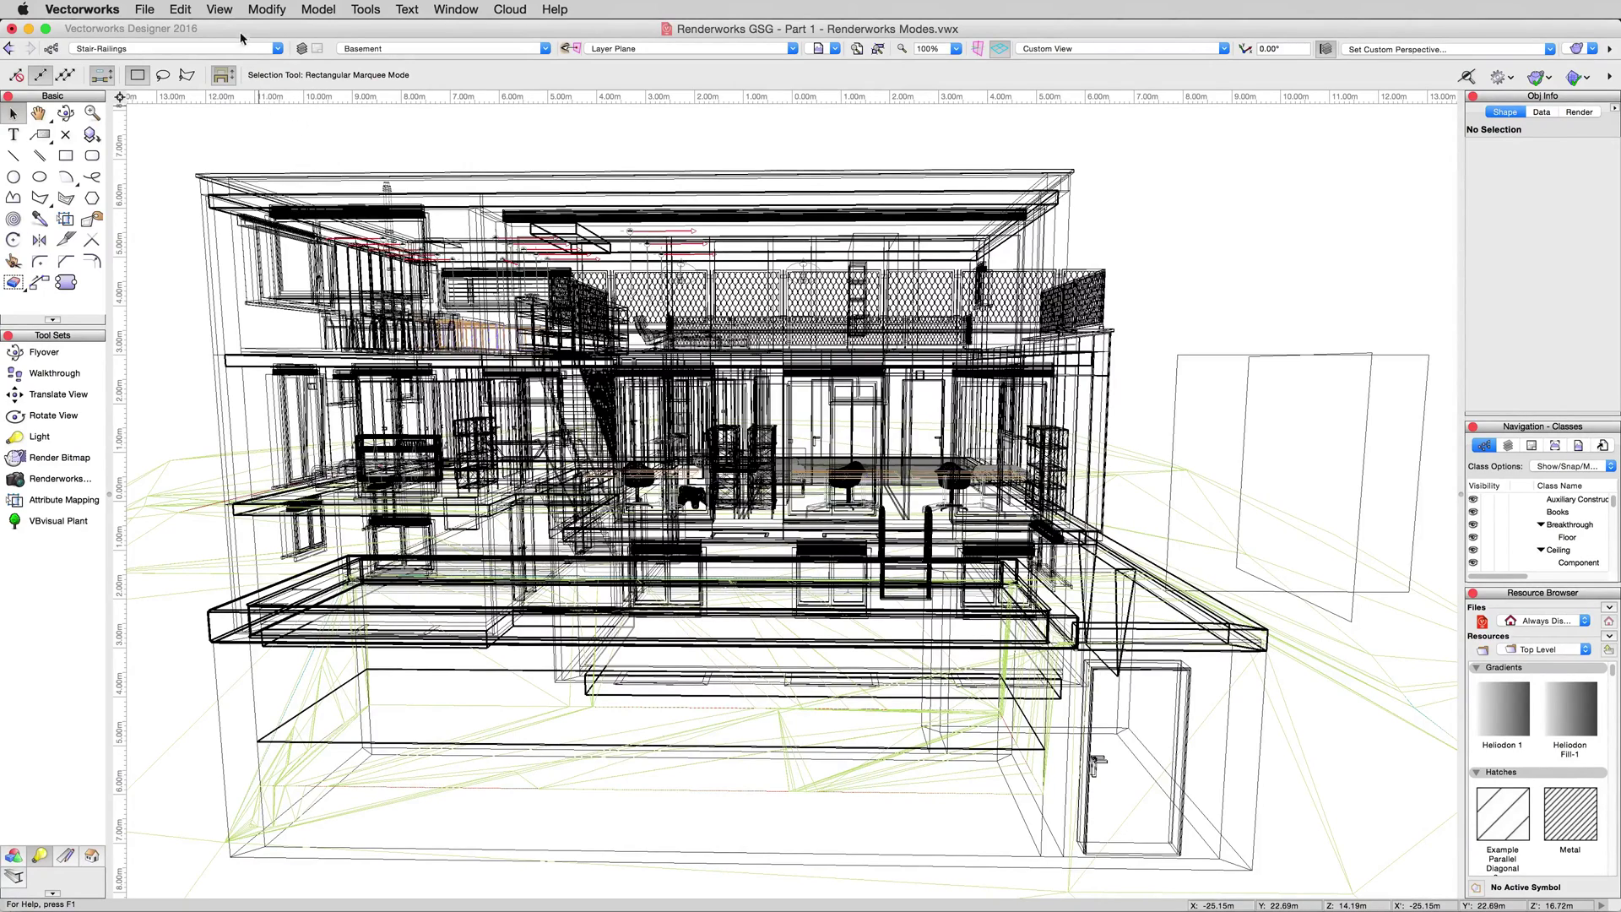
- Switch the house's render mode to OpenGL, showing textured walls, lawn and tree
click(220, 8)
mouse_move(264, 111)
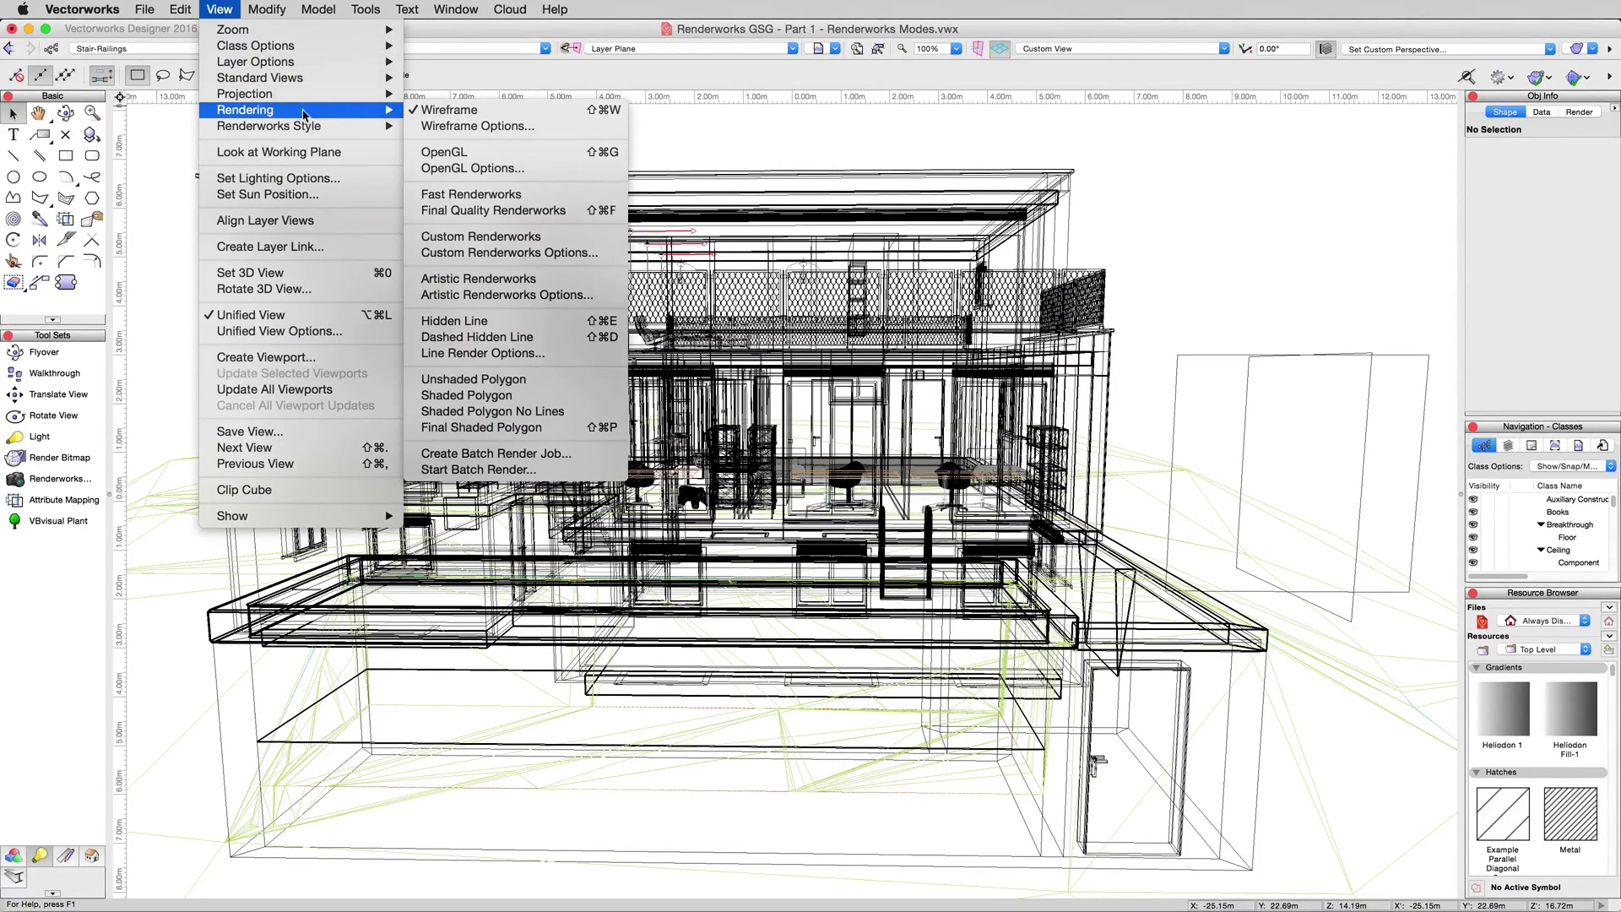
click(456, 153)
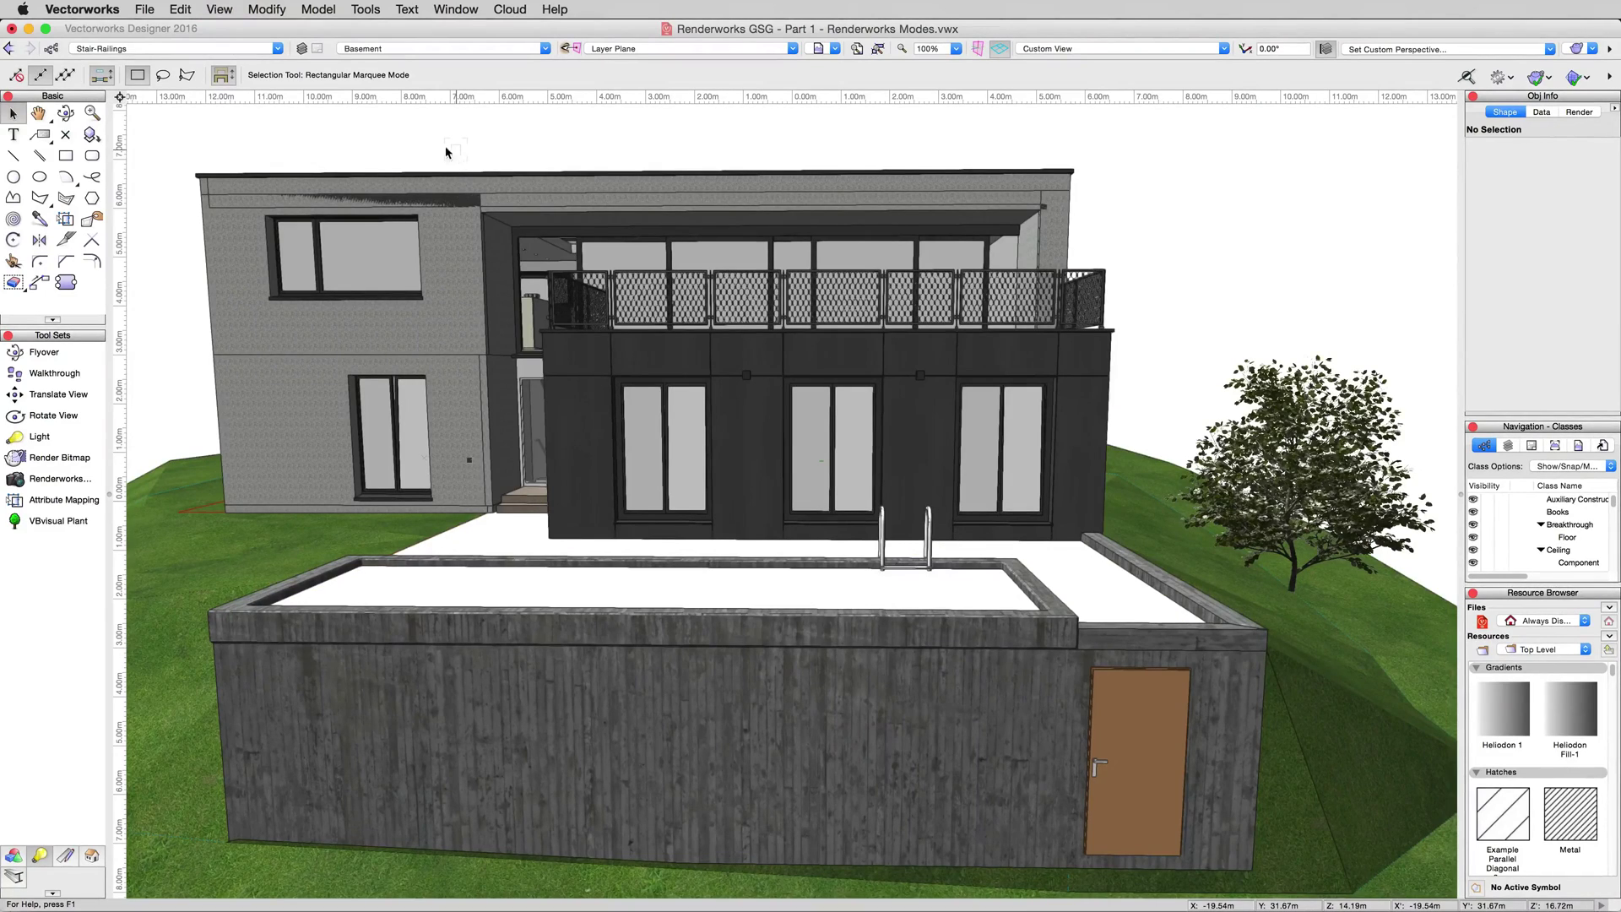
- Display the house in Wireframe, then return it to OpenGL rendering
click(220, 9)
mouse_move(279, 114)
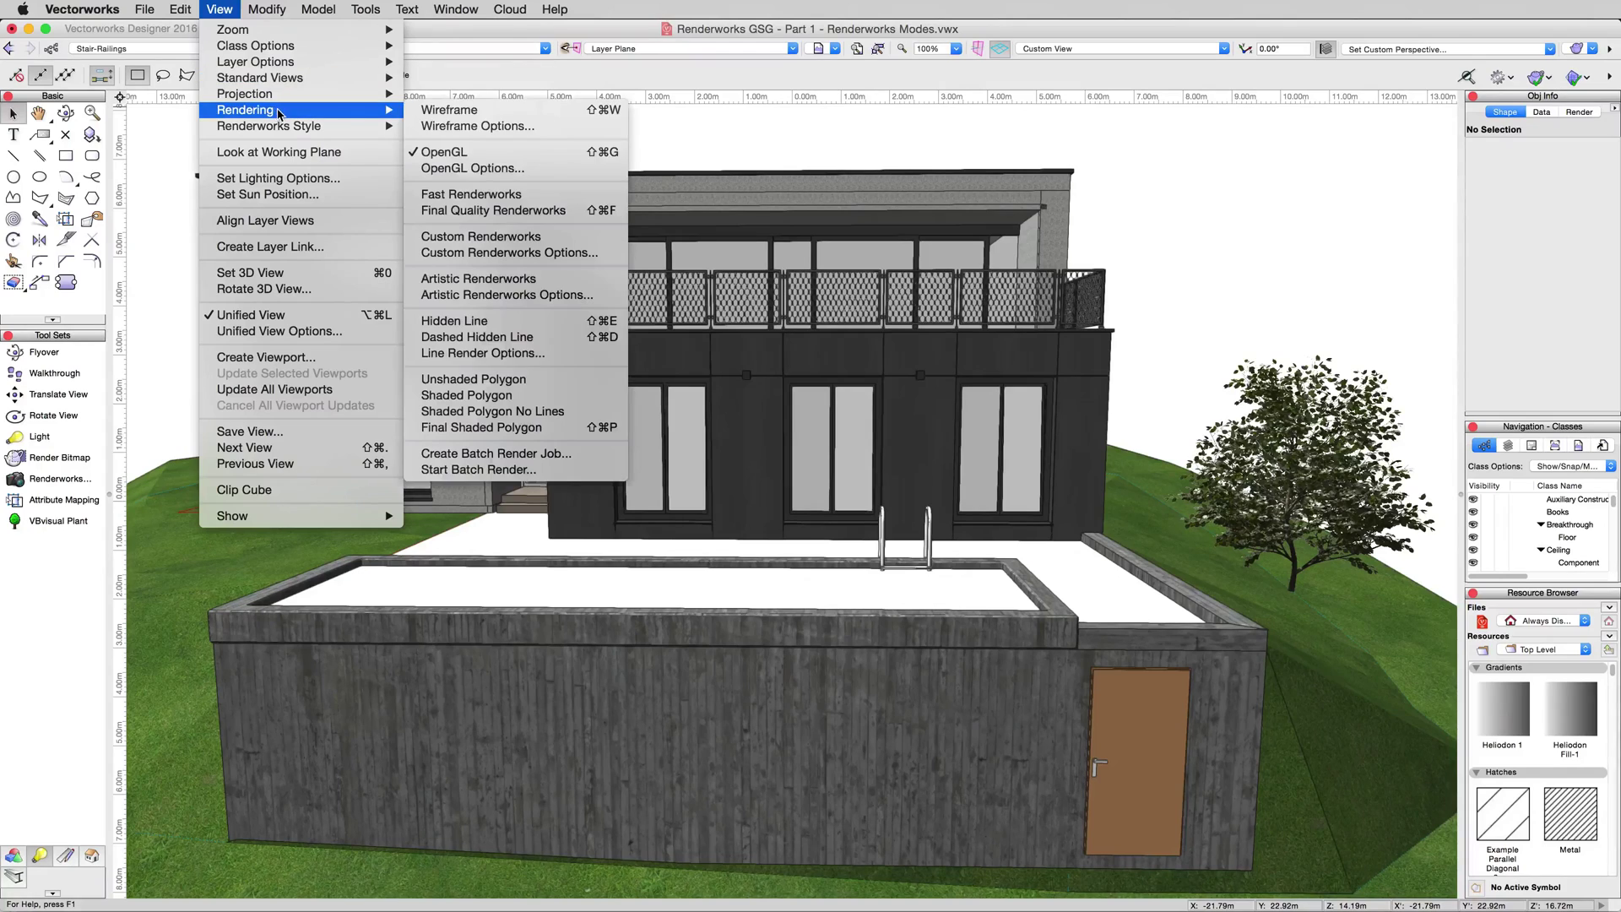
click(436, 117)
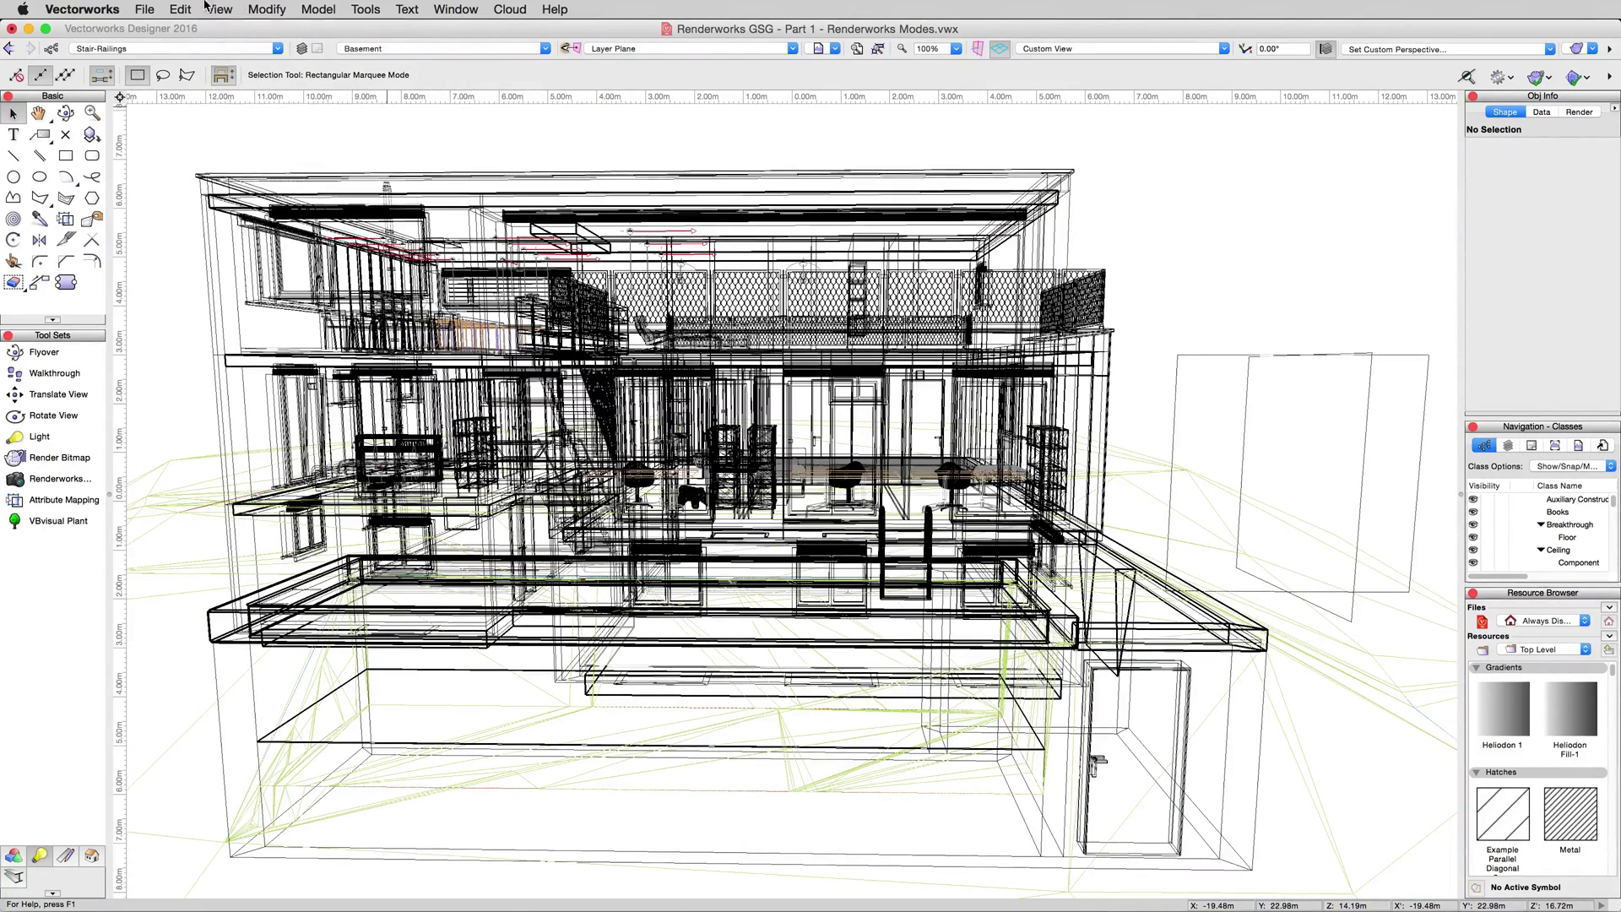
click(219, 9)
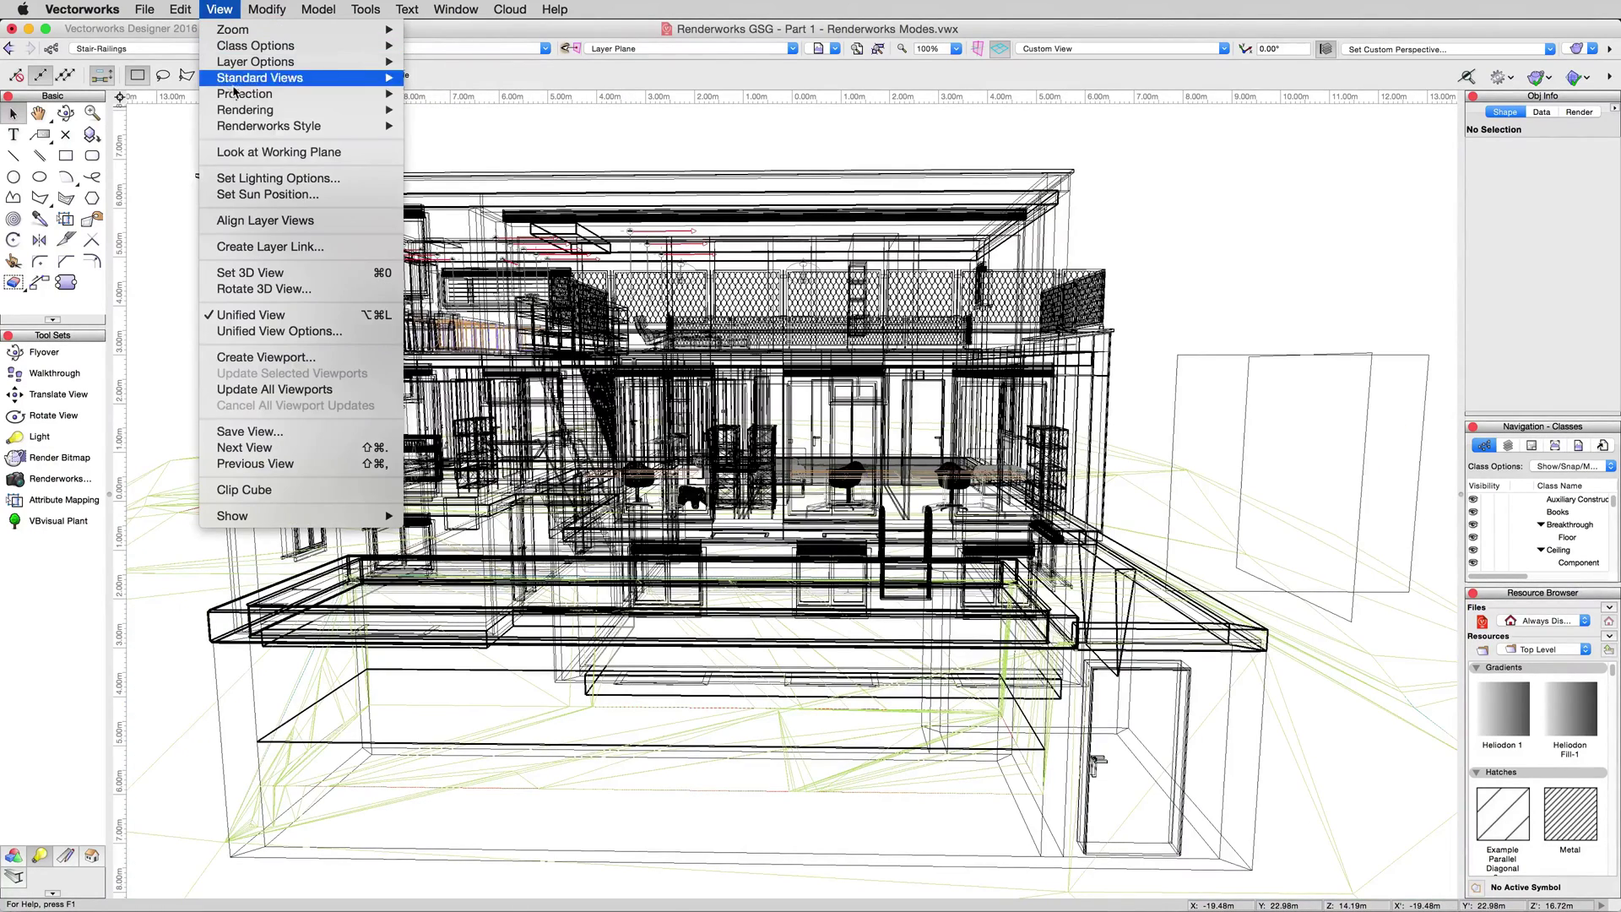
mouse_move(279, 110)
click(448, 149)
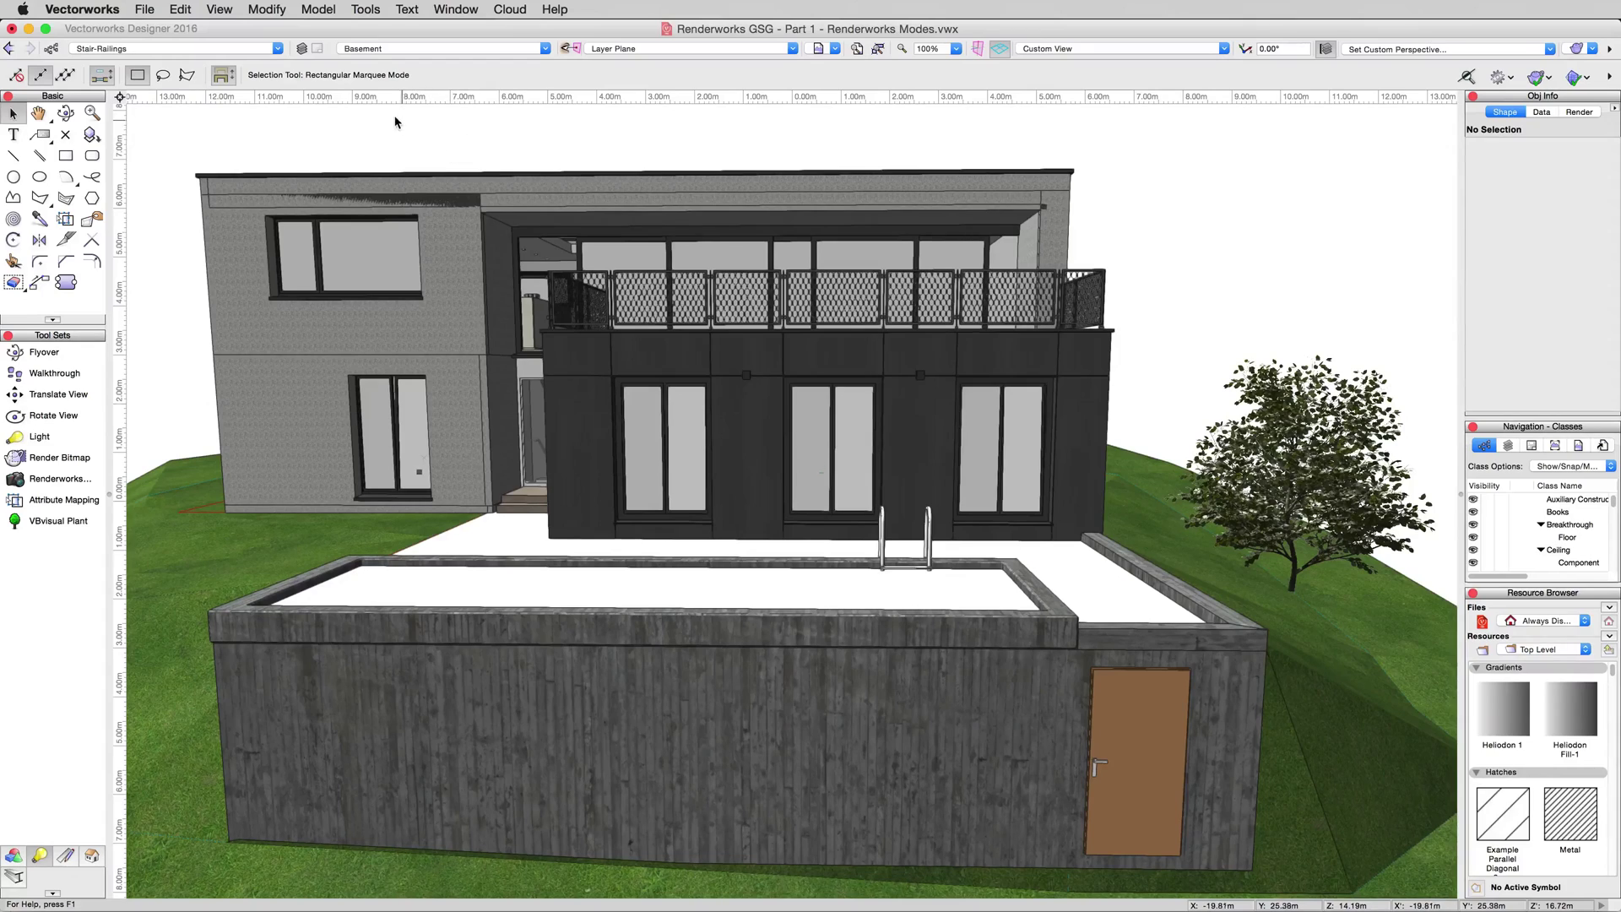
- Browse the Rendering commands without changing mode, then bring up the view bar's render mode list
click(221, 13)
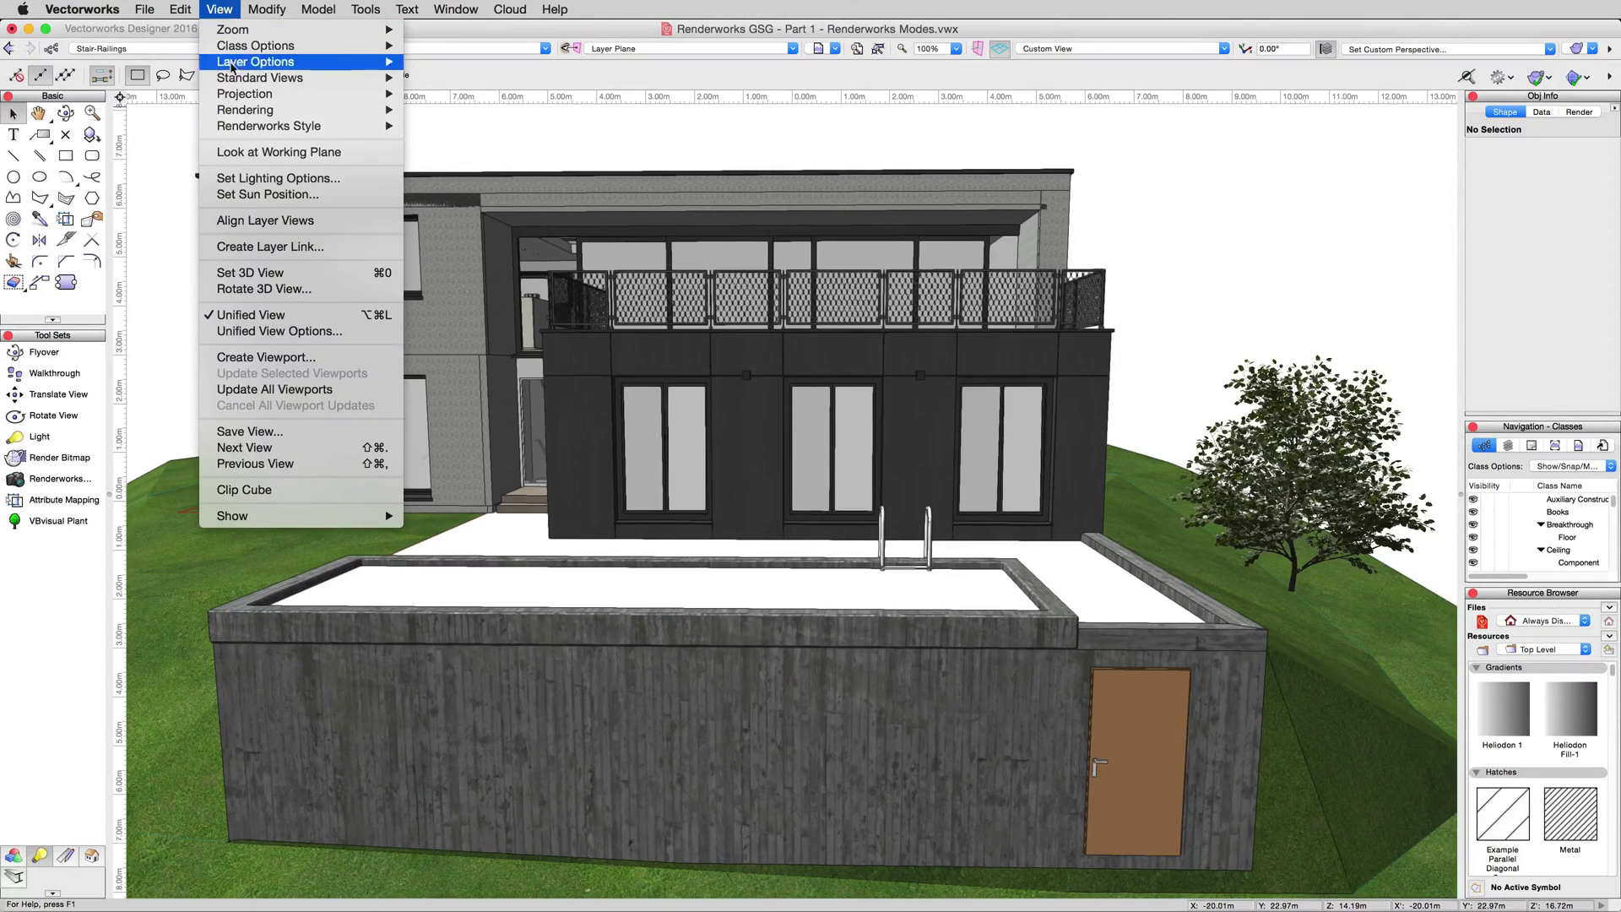
mouse_move(272, 112)
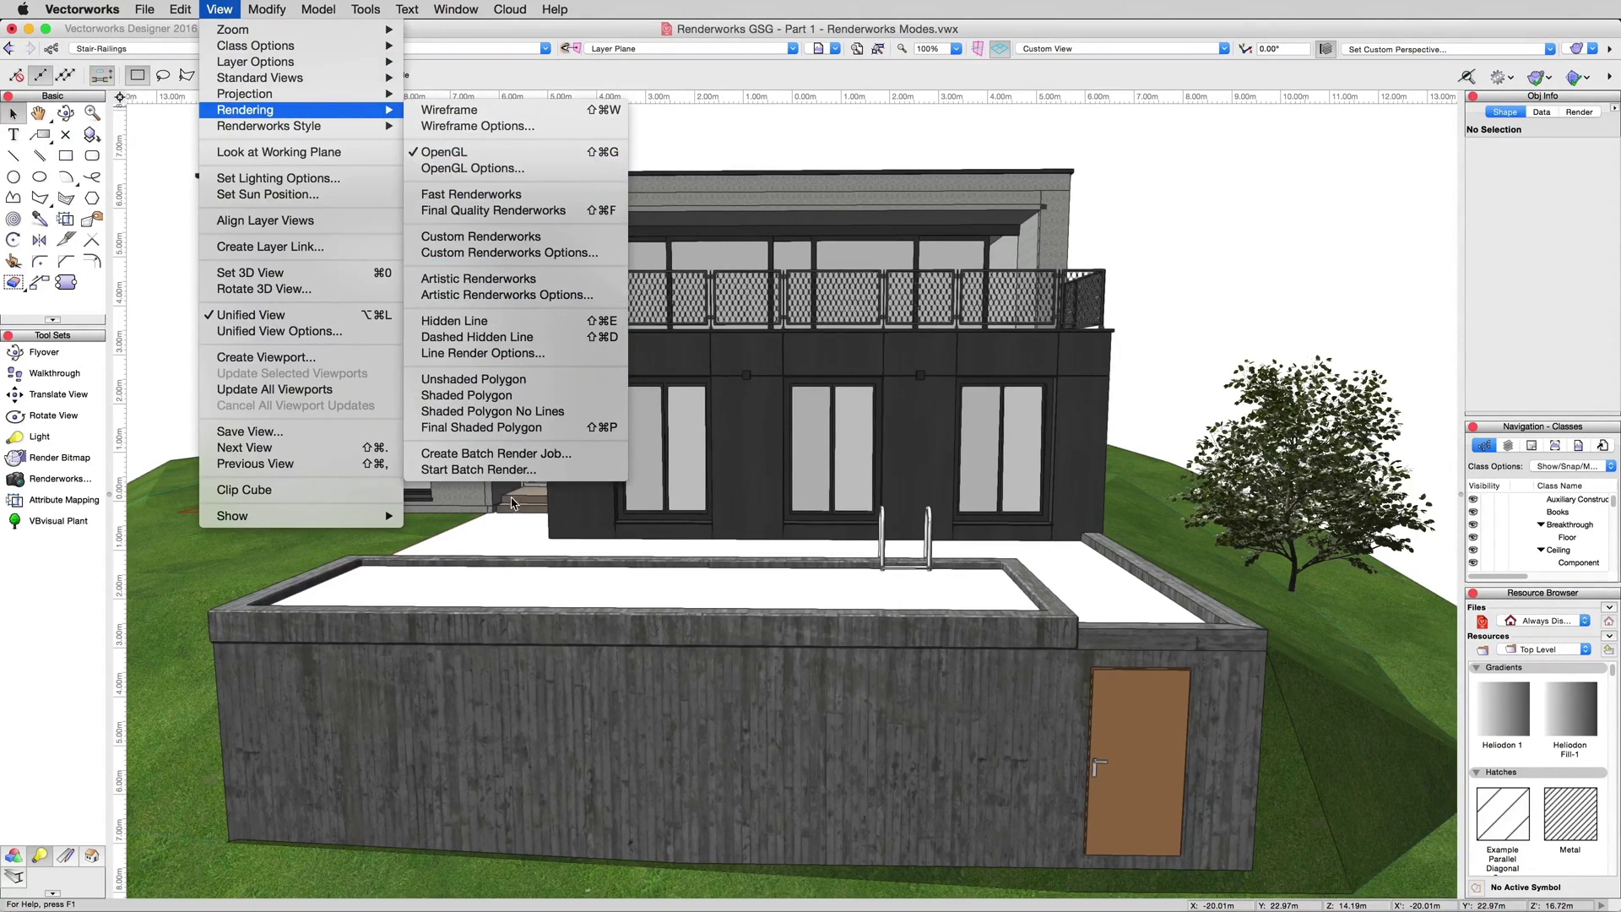
click(1305, 194)
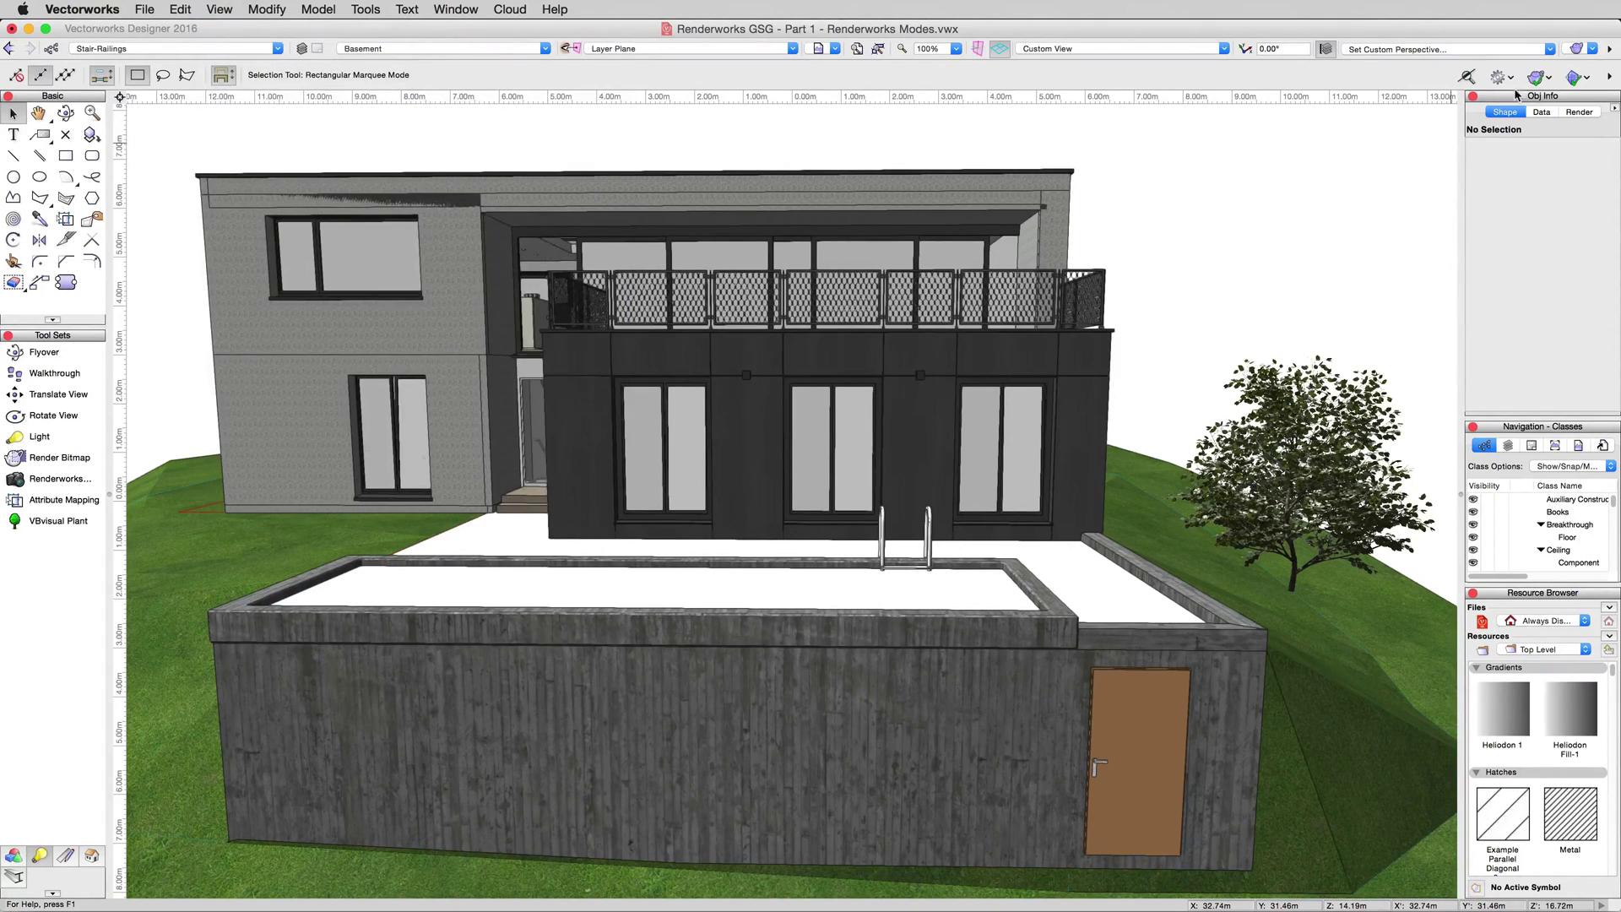
click(1578, 49)
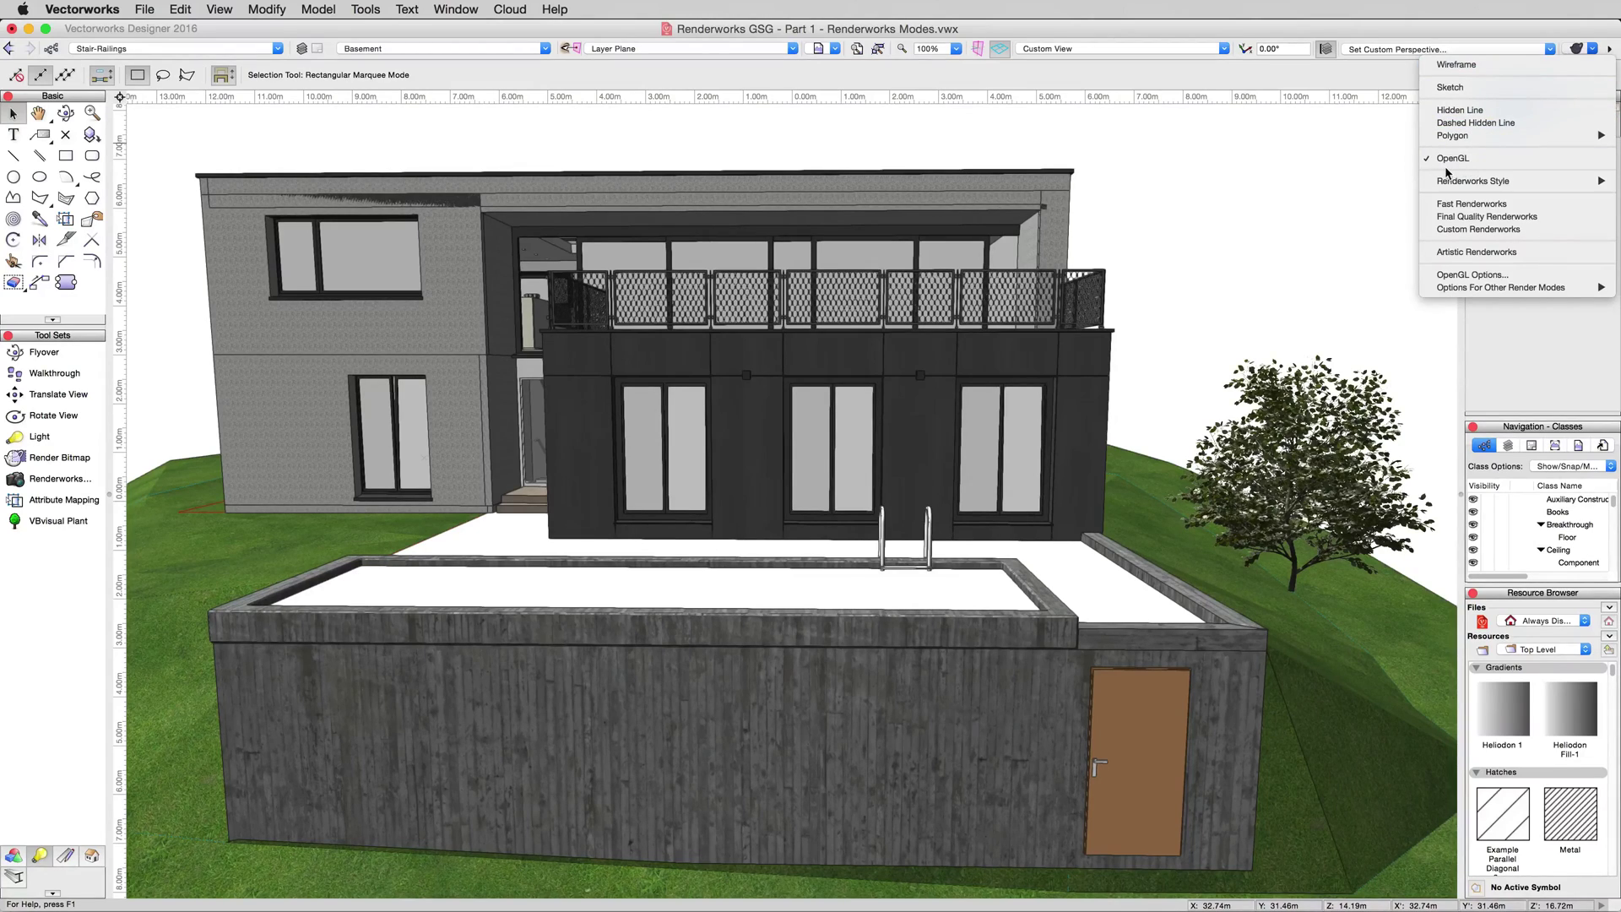
- Switch the house to Wireframe and back to OpenGL from the render mode list
click(1465, 67)
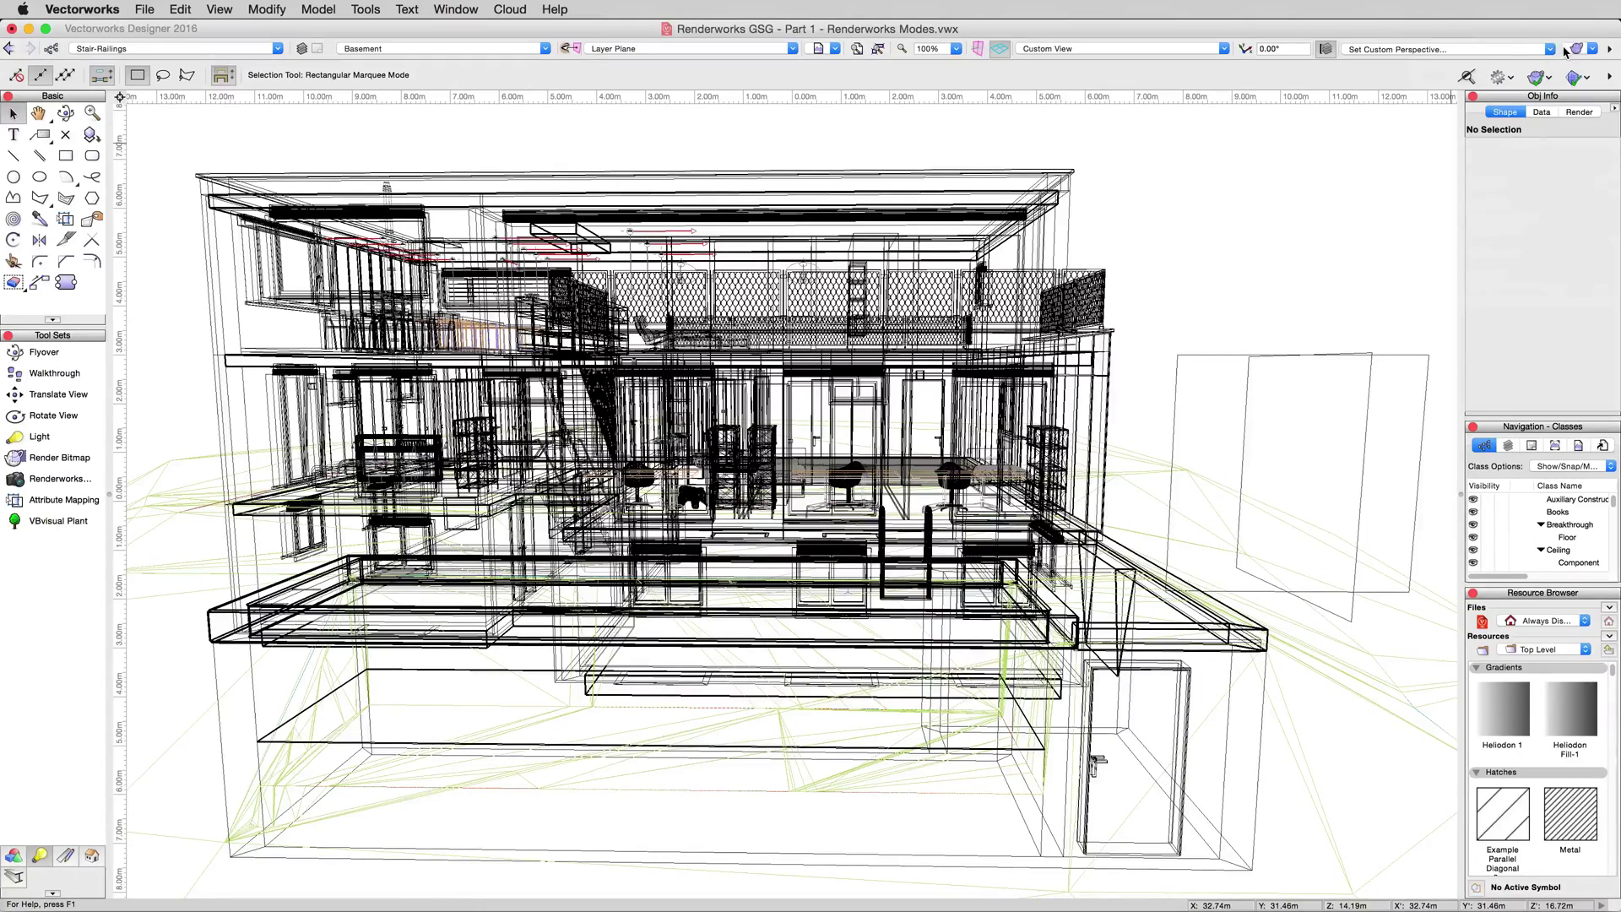
click(1577, 49)
mouse_move(1488, 287)
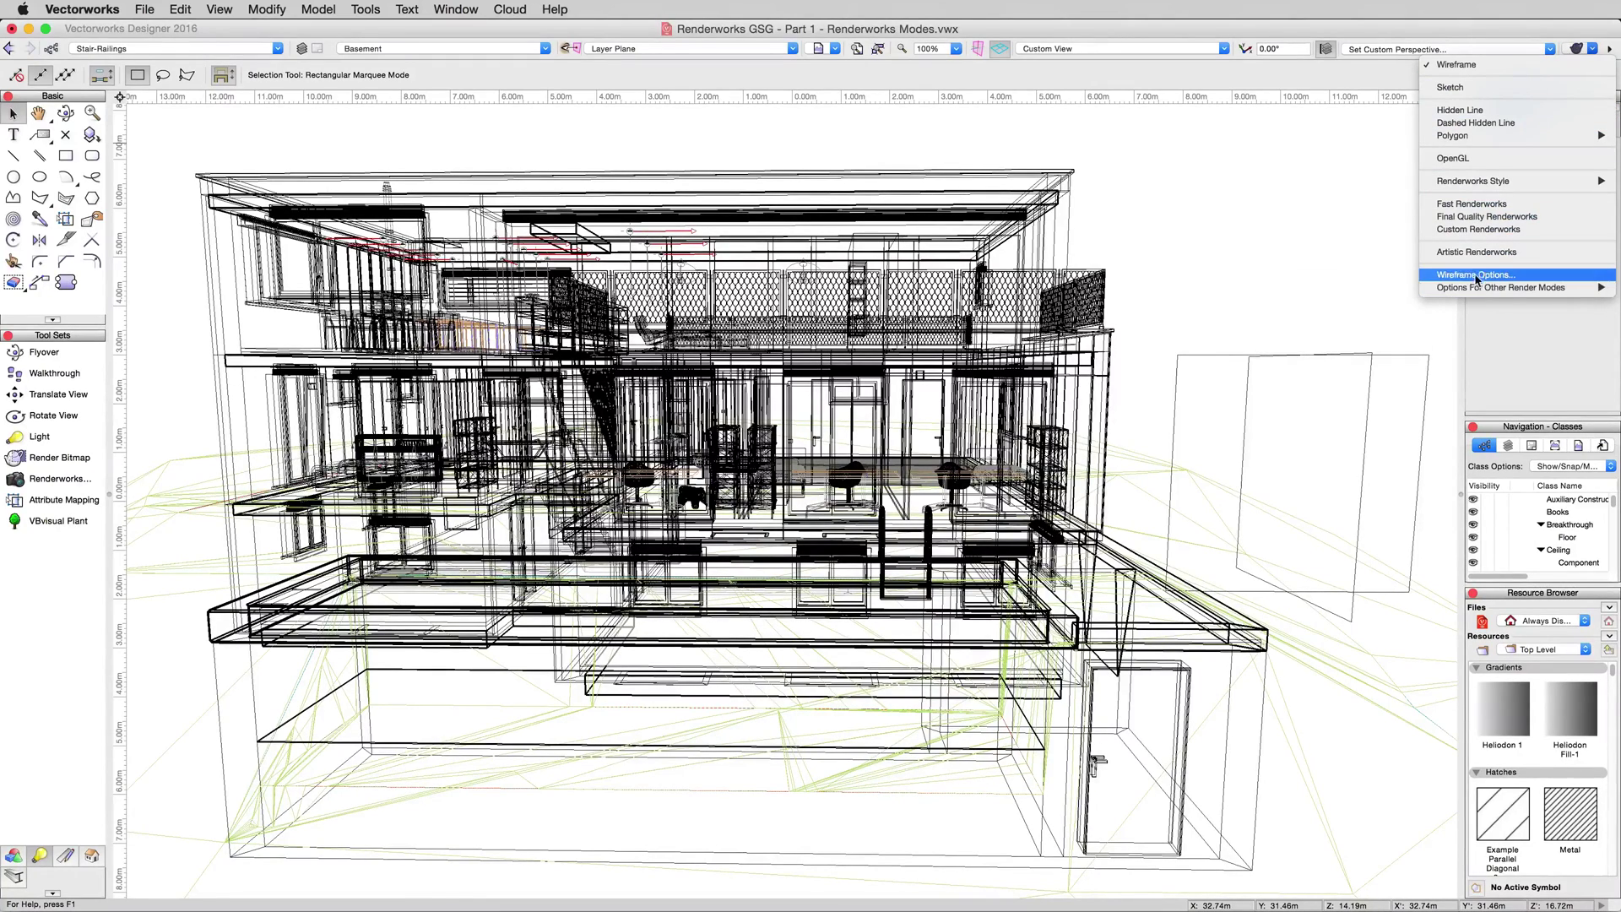
click(1500, 158)
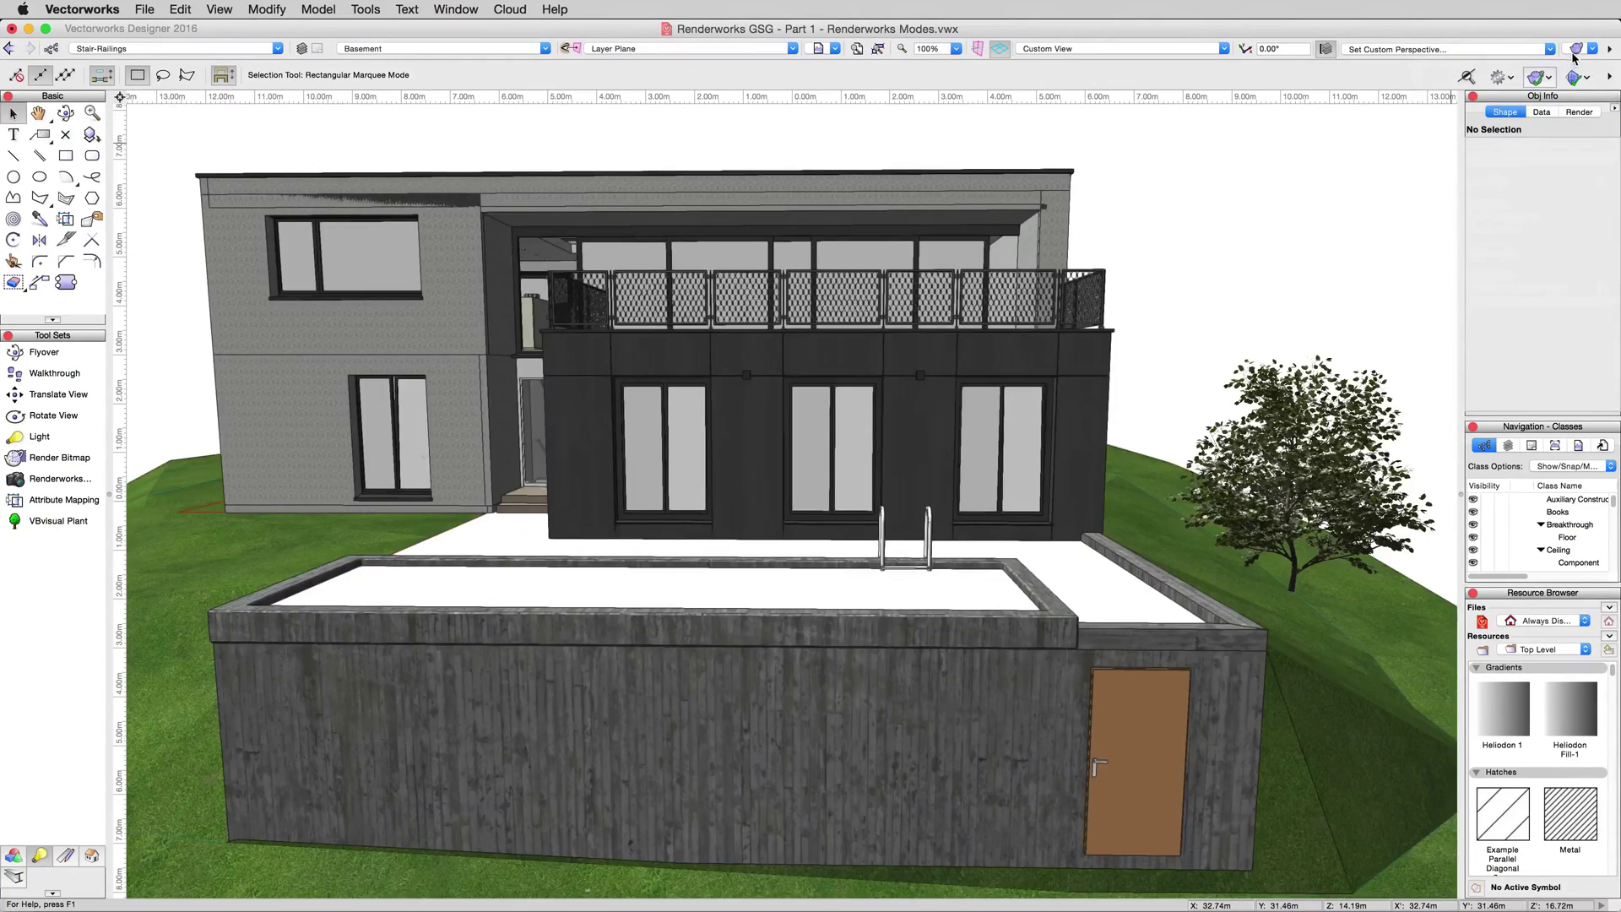
- Browse Options For Other Render Modes, then dismiss the list without choosing anything
click(1576, 51)
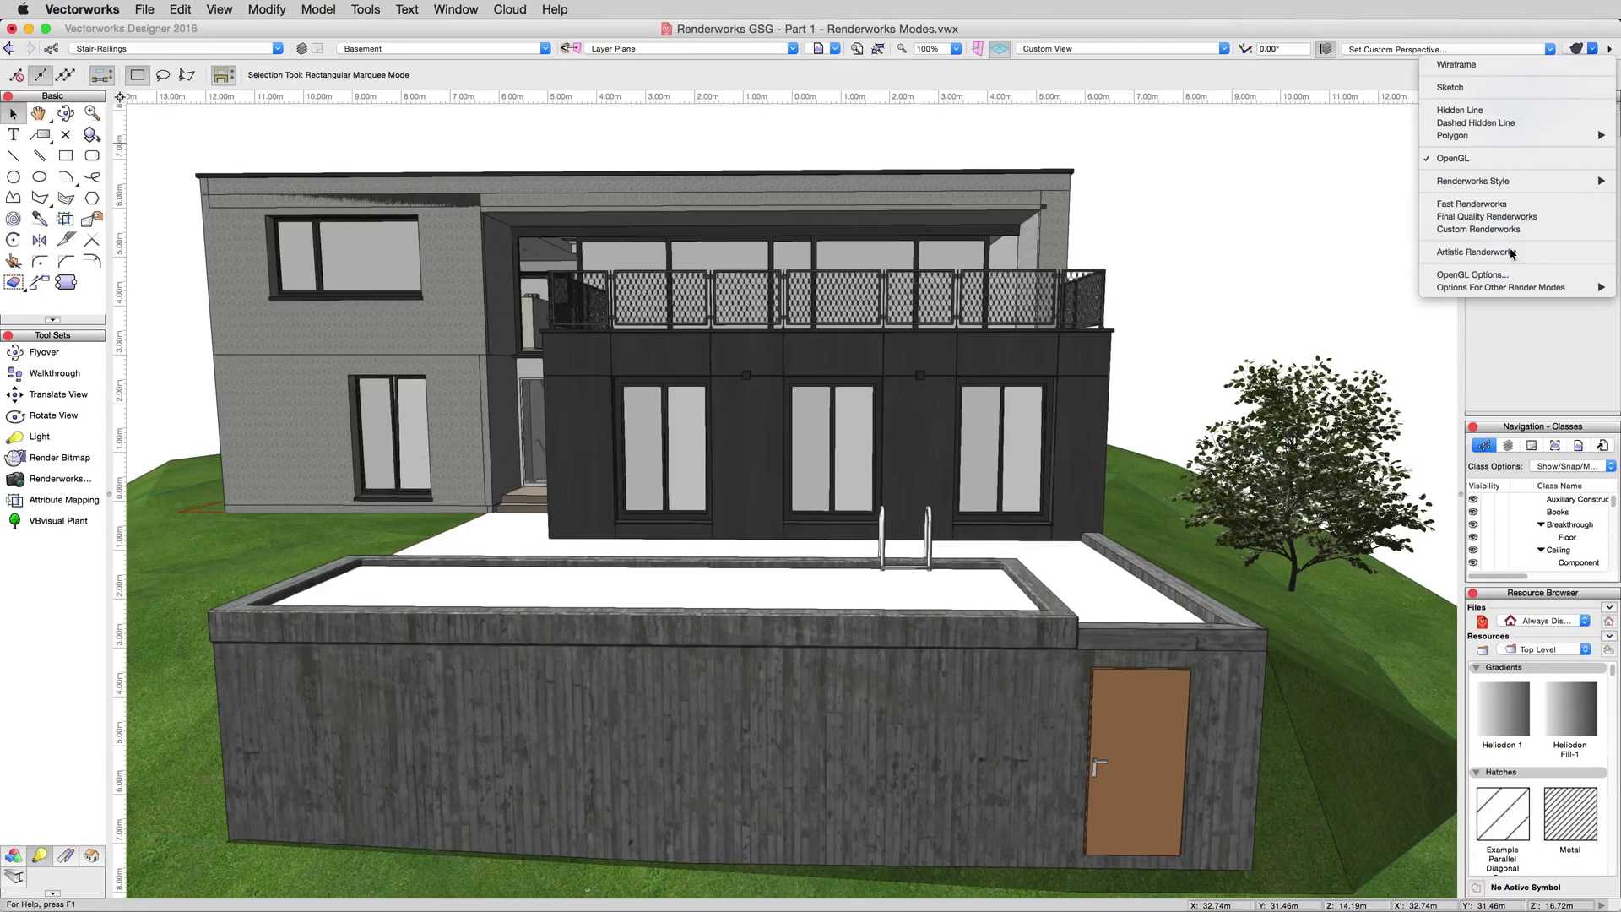
mouse_move(1497, 287)
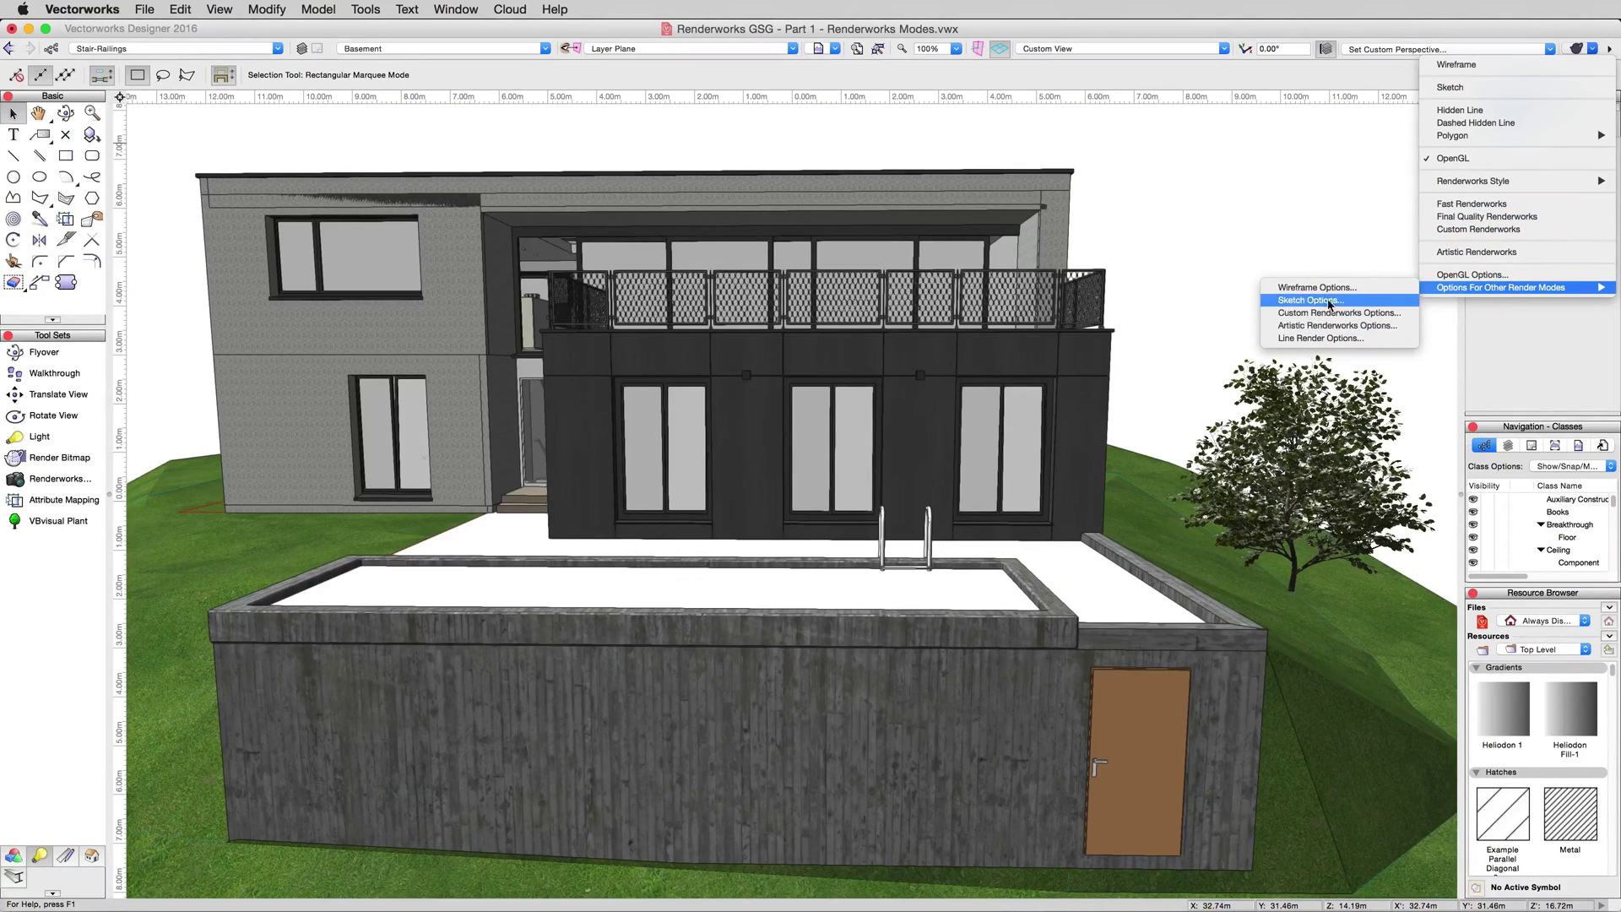
click(1341, 226)
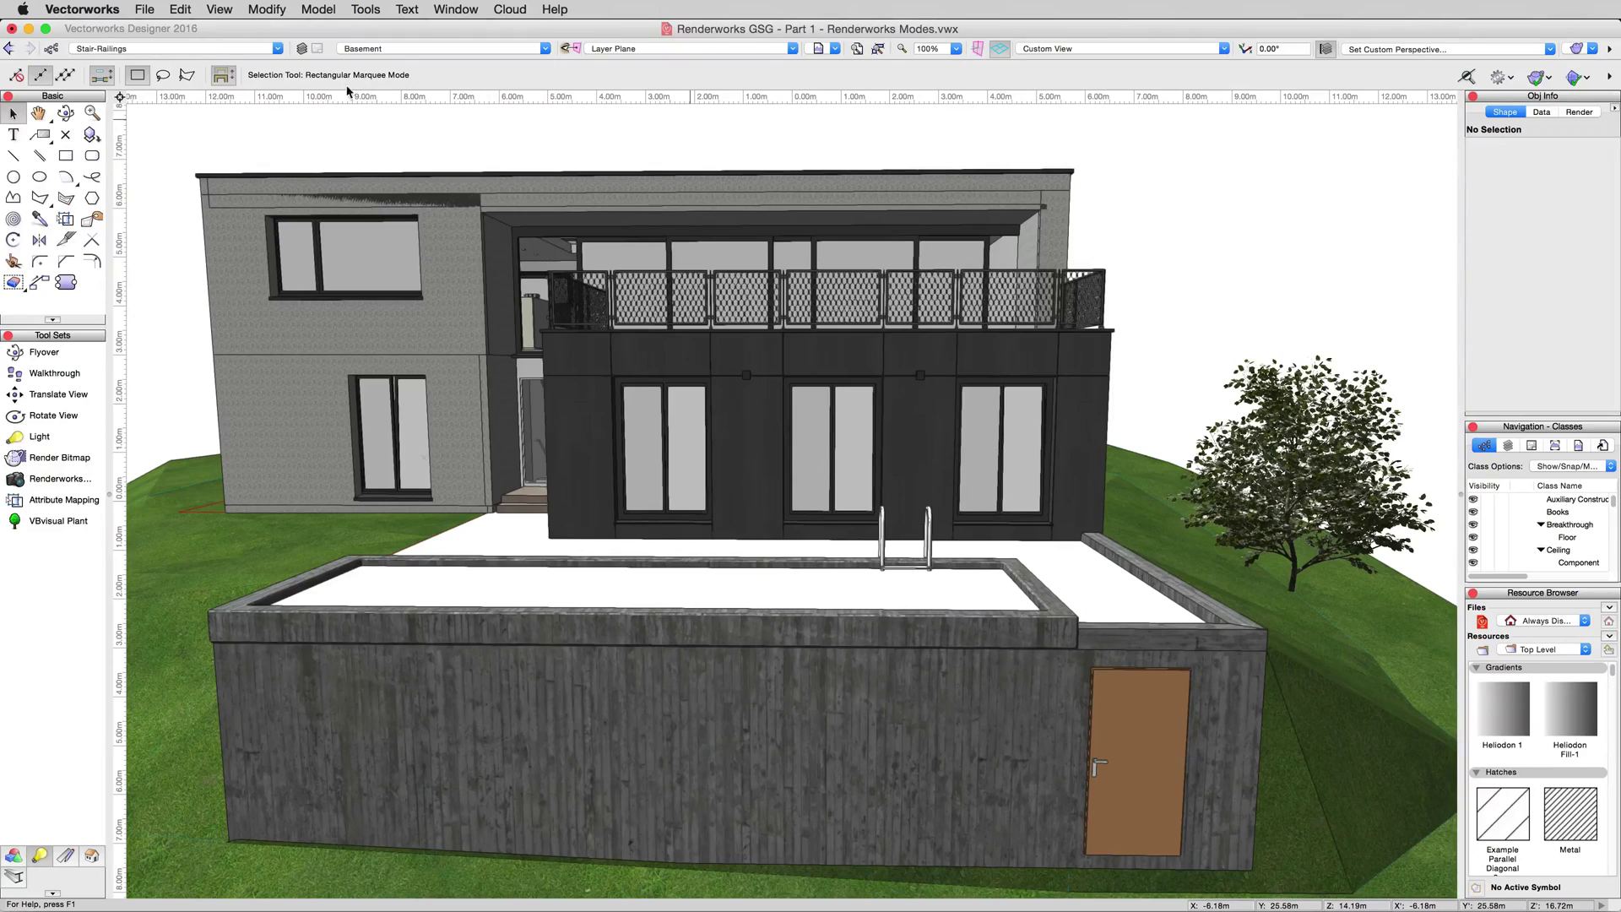
- Bring up the OpenGL Options dialog and position it to the right of the house
click(211, 10)
mouse_move(245, 109)
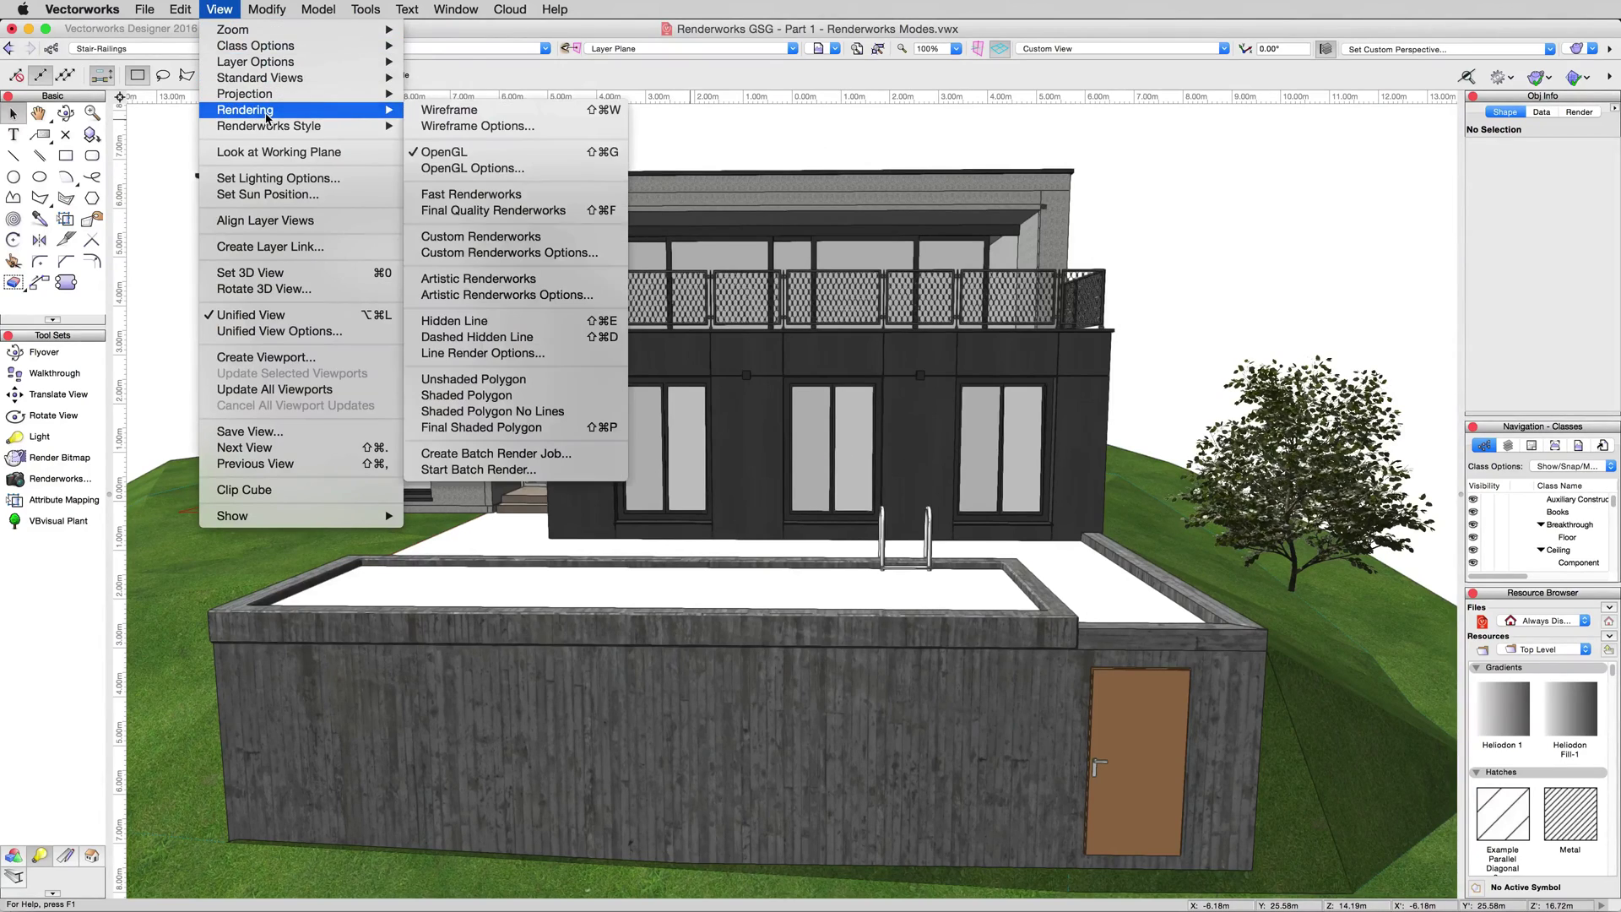
click(474, 171)
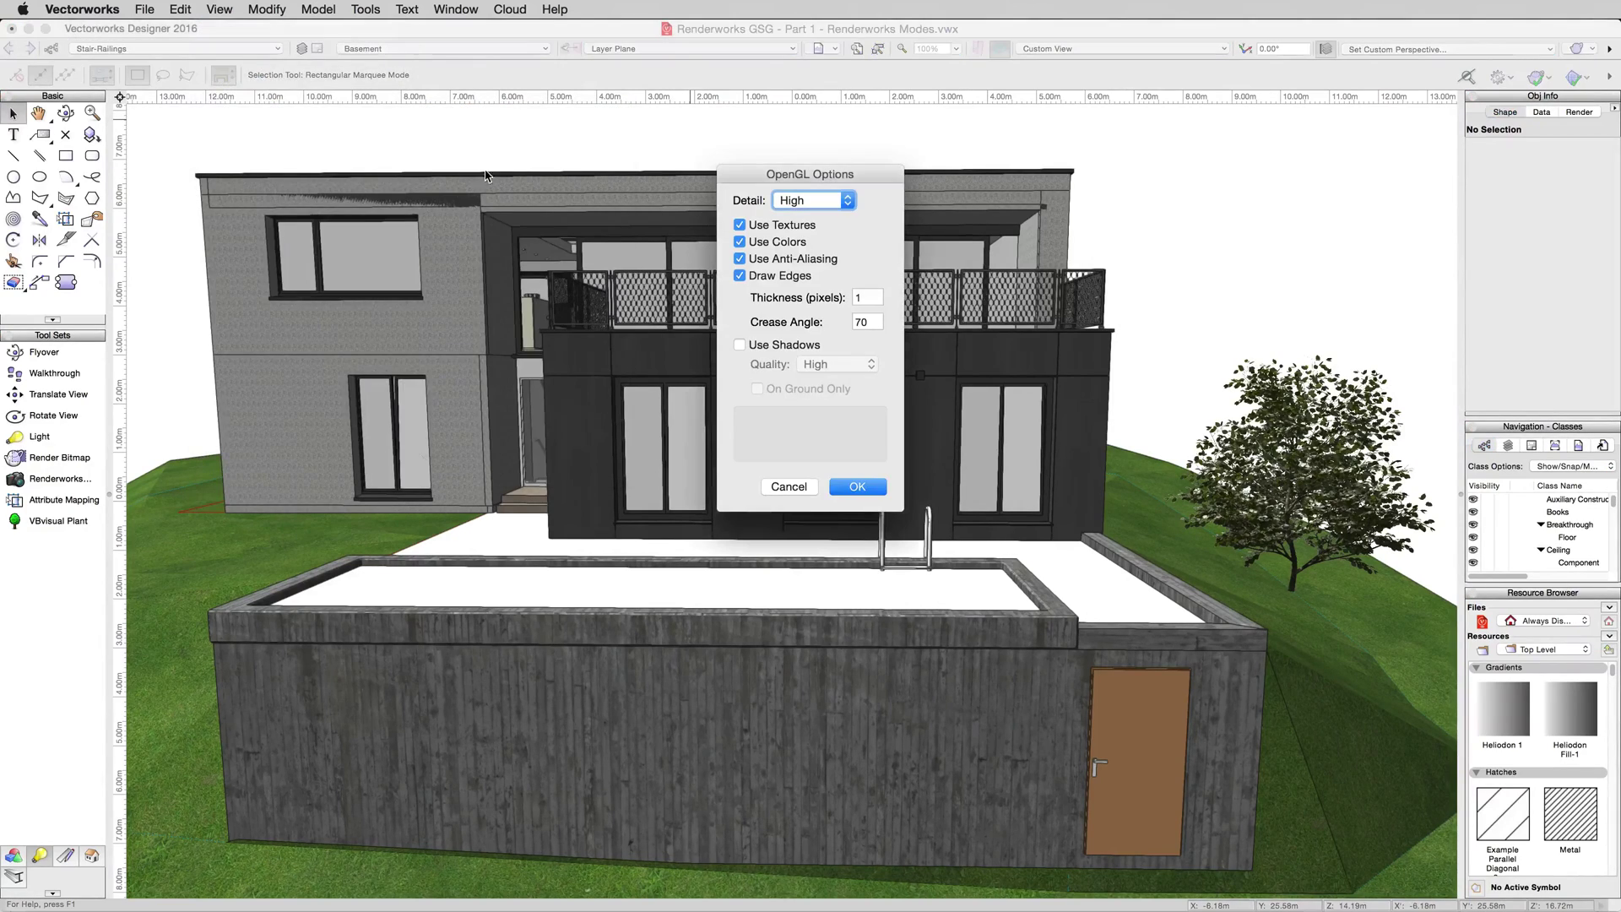
drag(803, 176, 1284, 192)
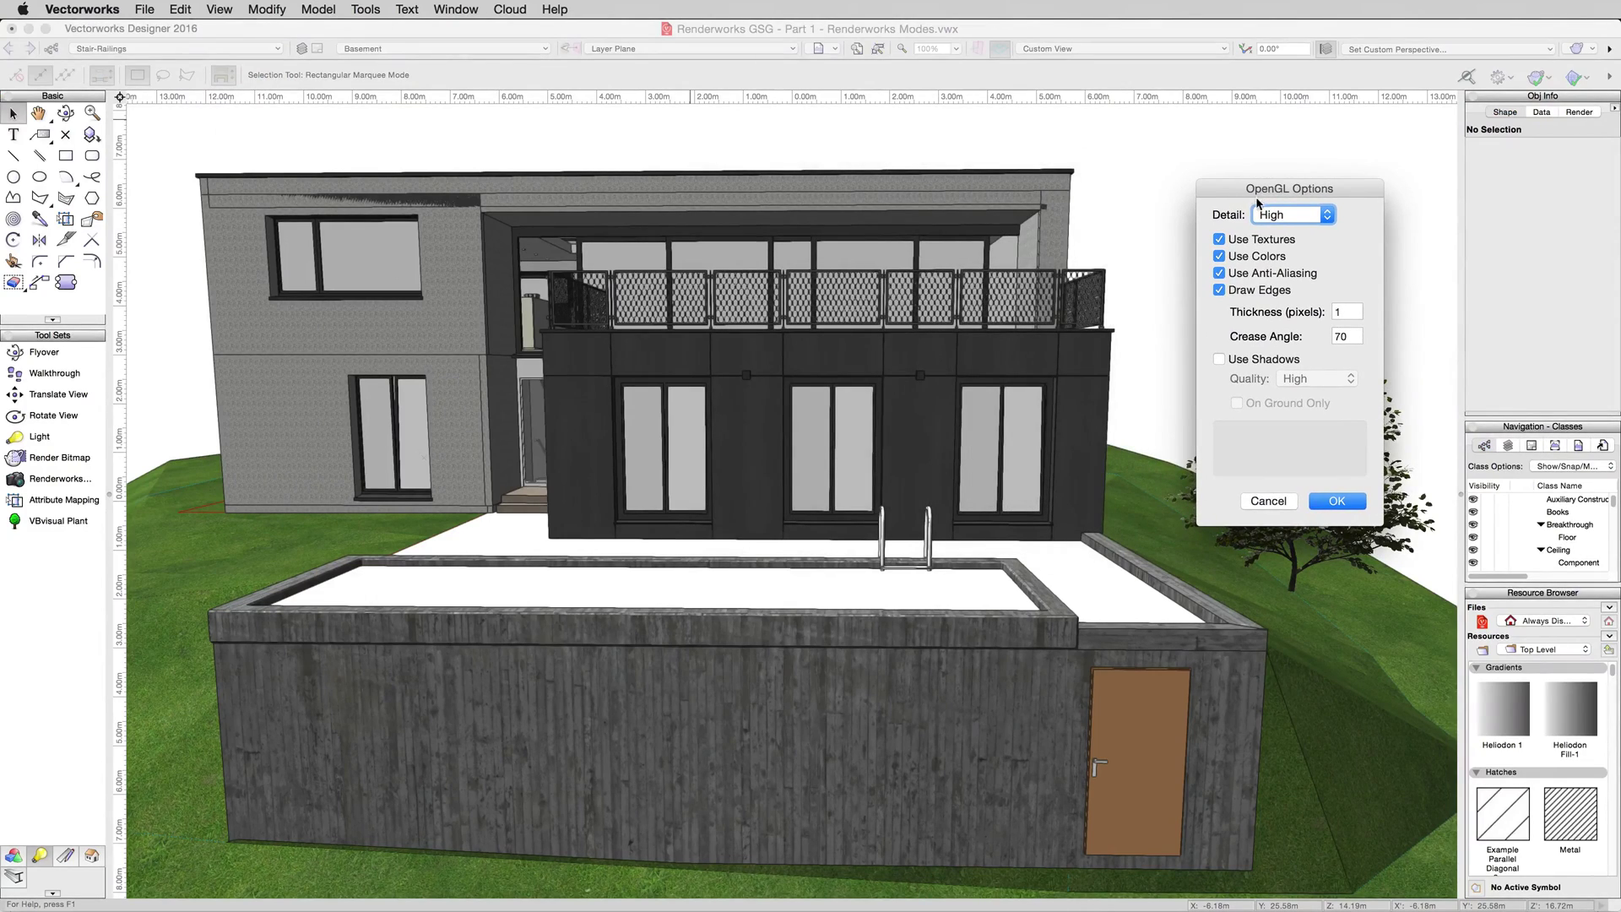
mouse_move(1260, 213)
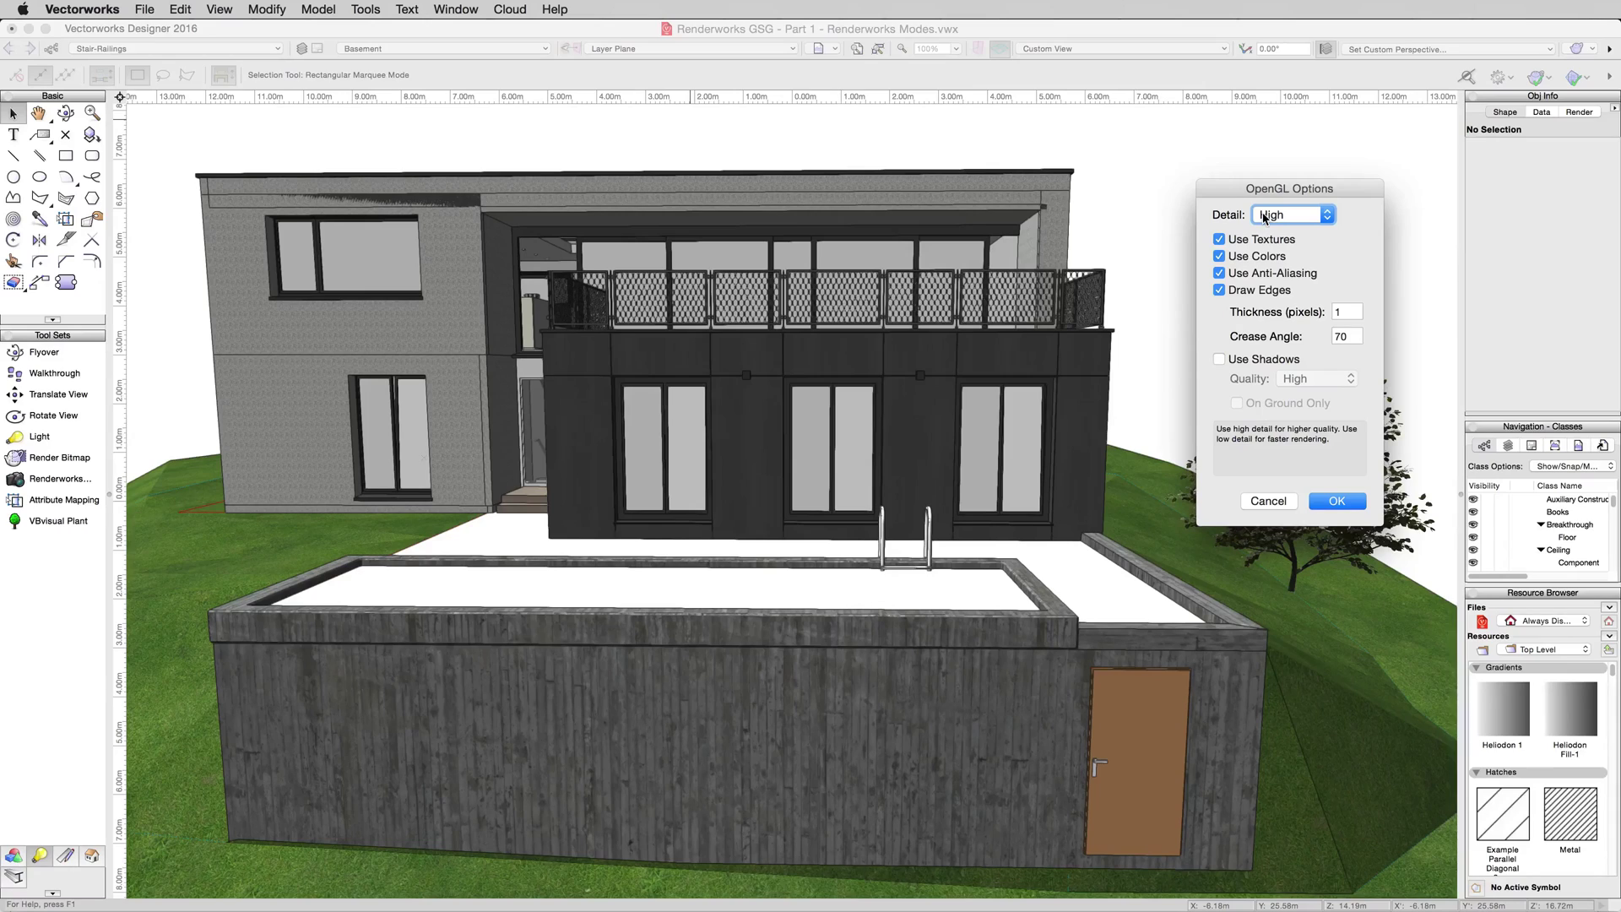
click(1264, 217)
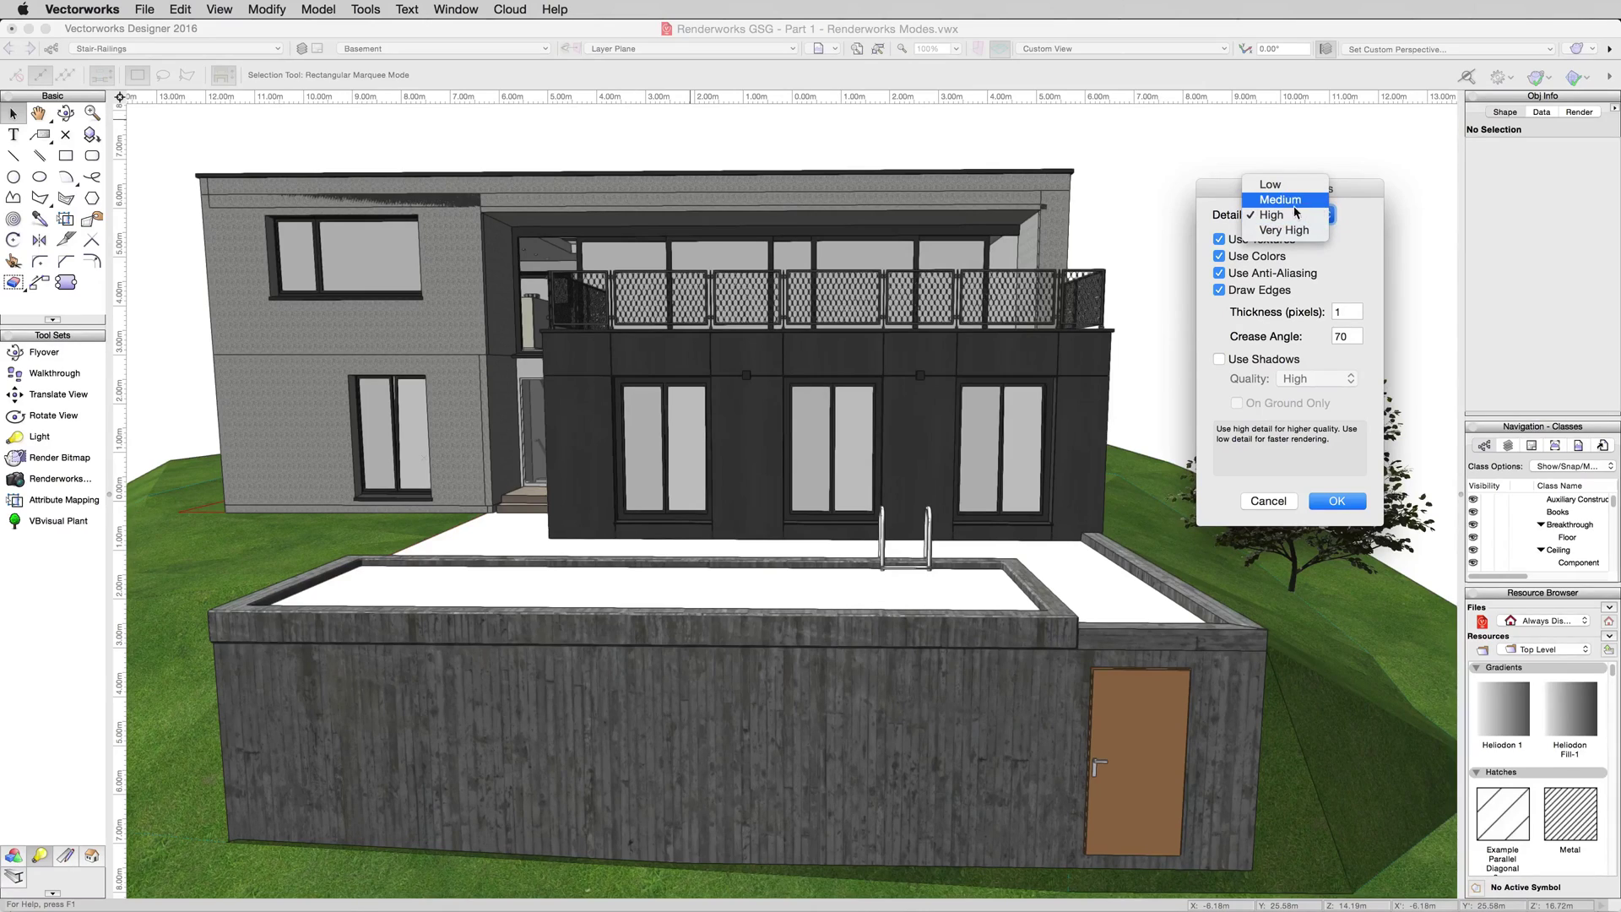
click(1318, 215)
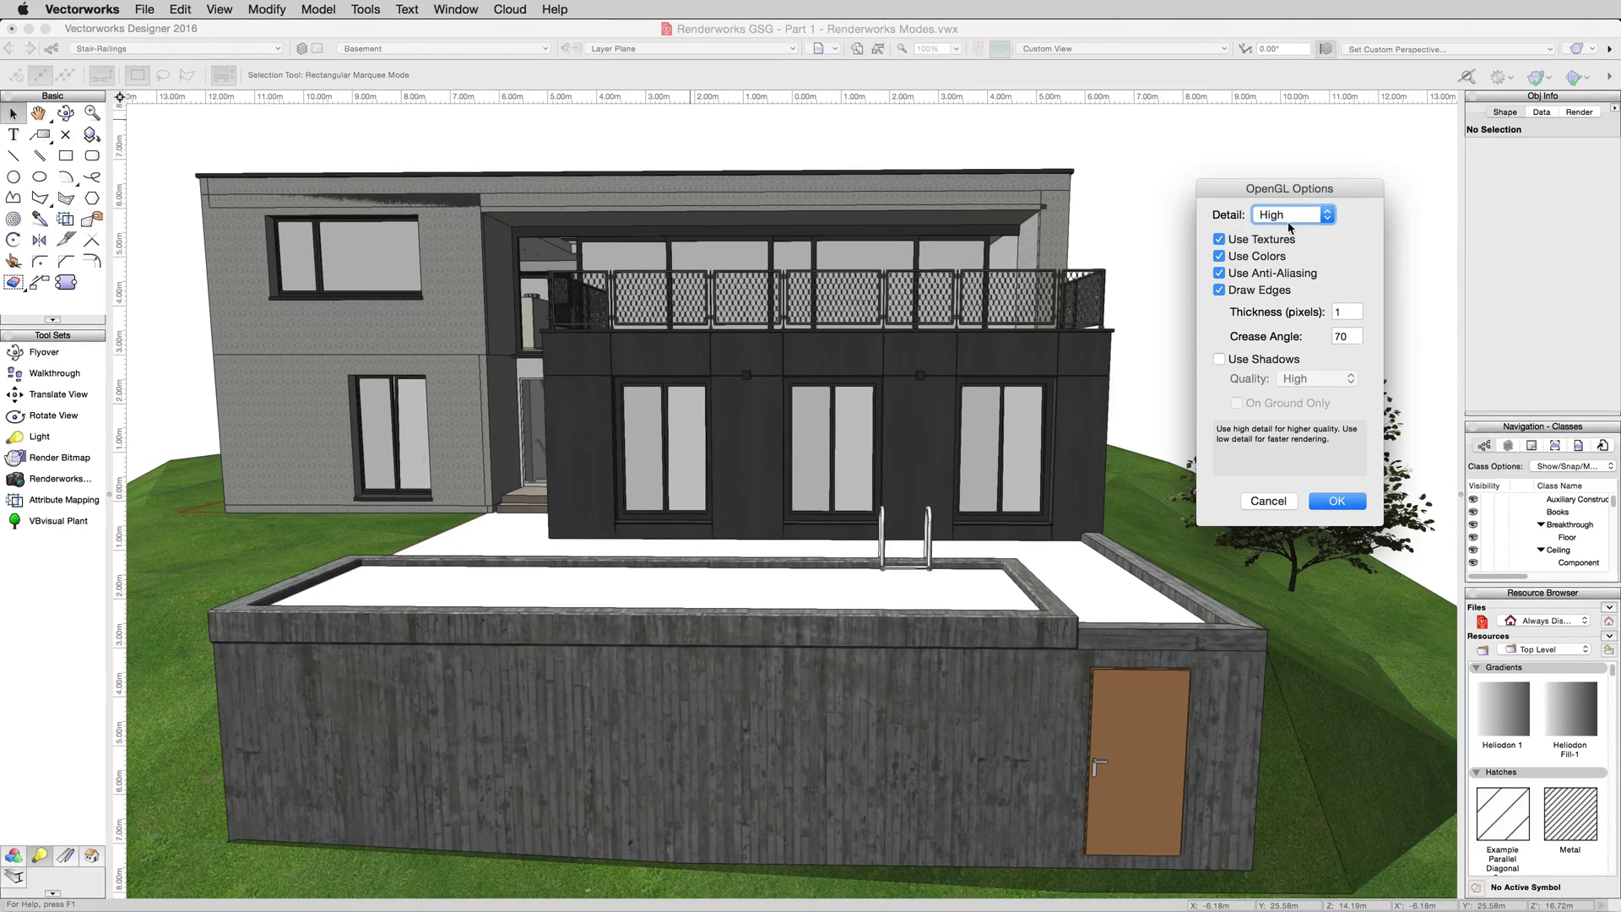
- Turn off Use Textures so the house renders in flat black and grey
click(1244, 245)
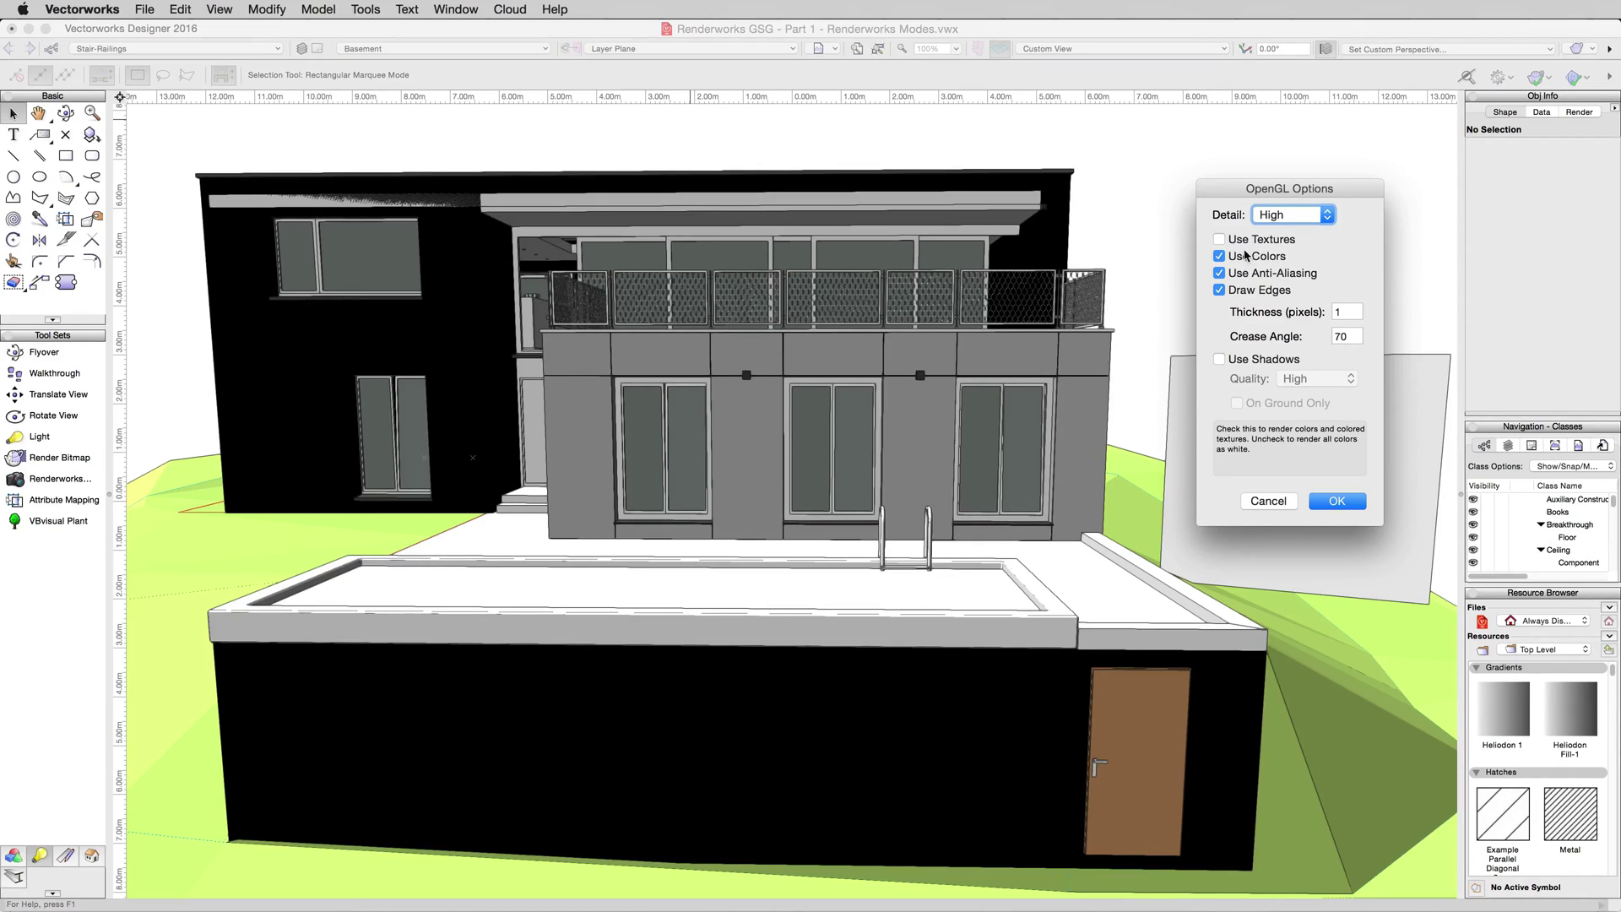
mouse_move(1245, 260)
click(1244, 261)
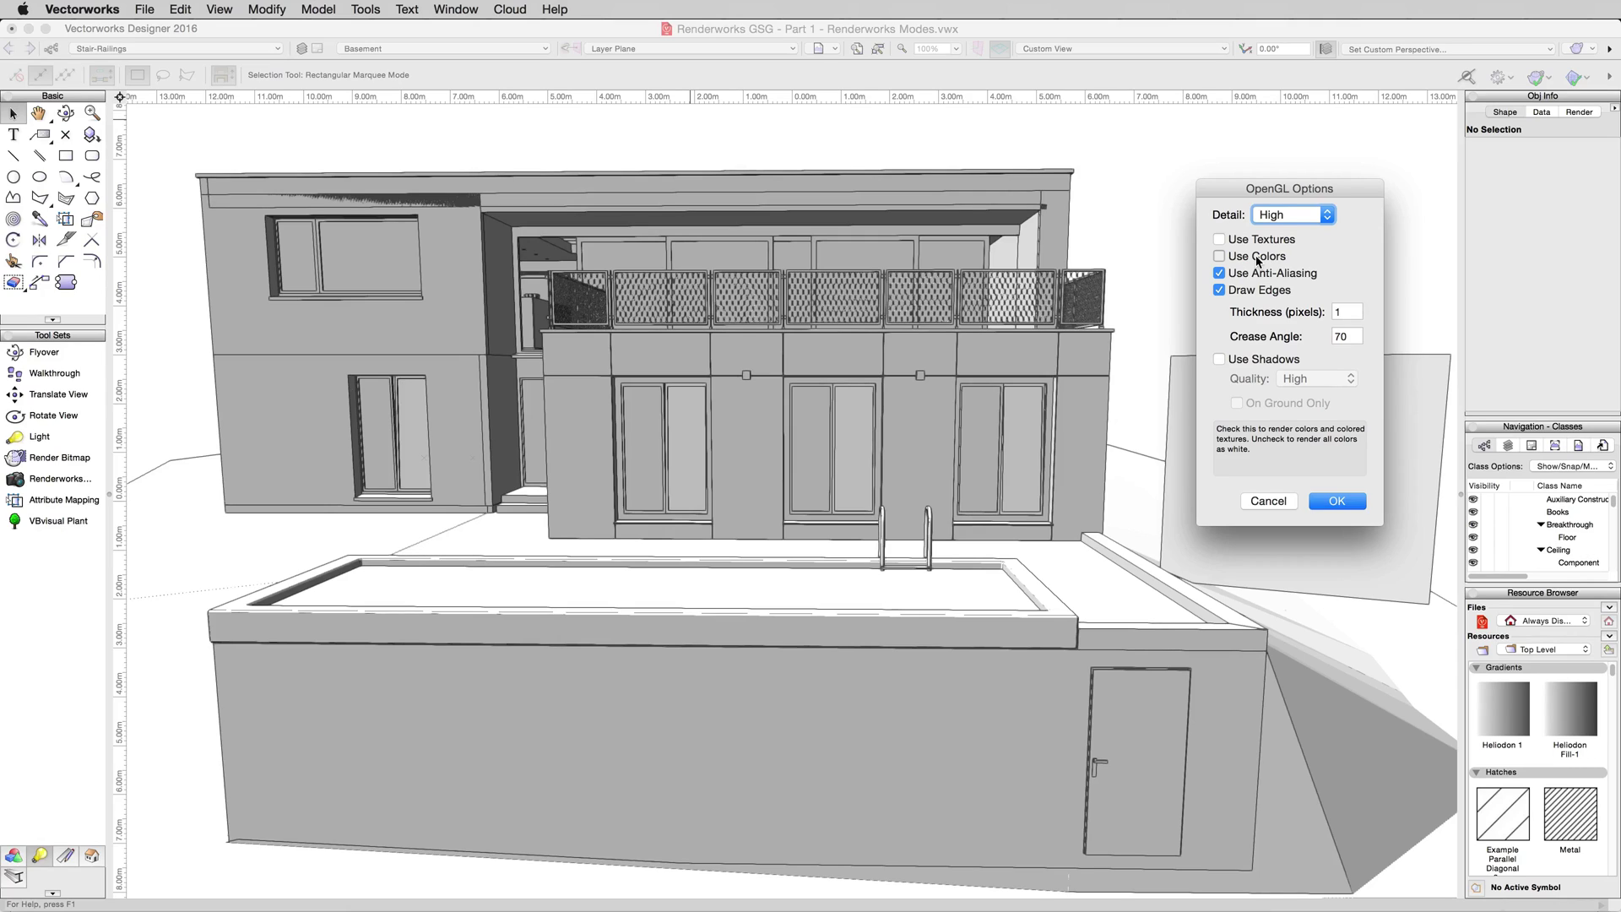
click(1257, 261)
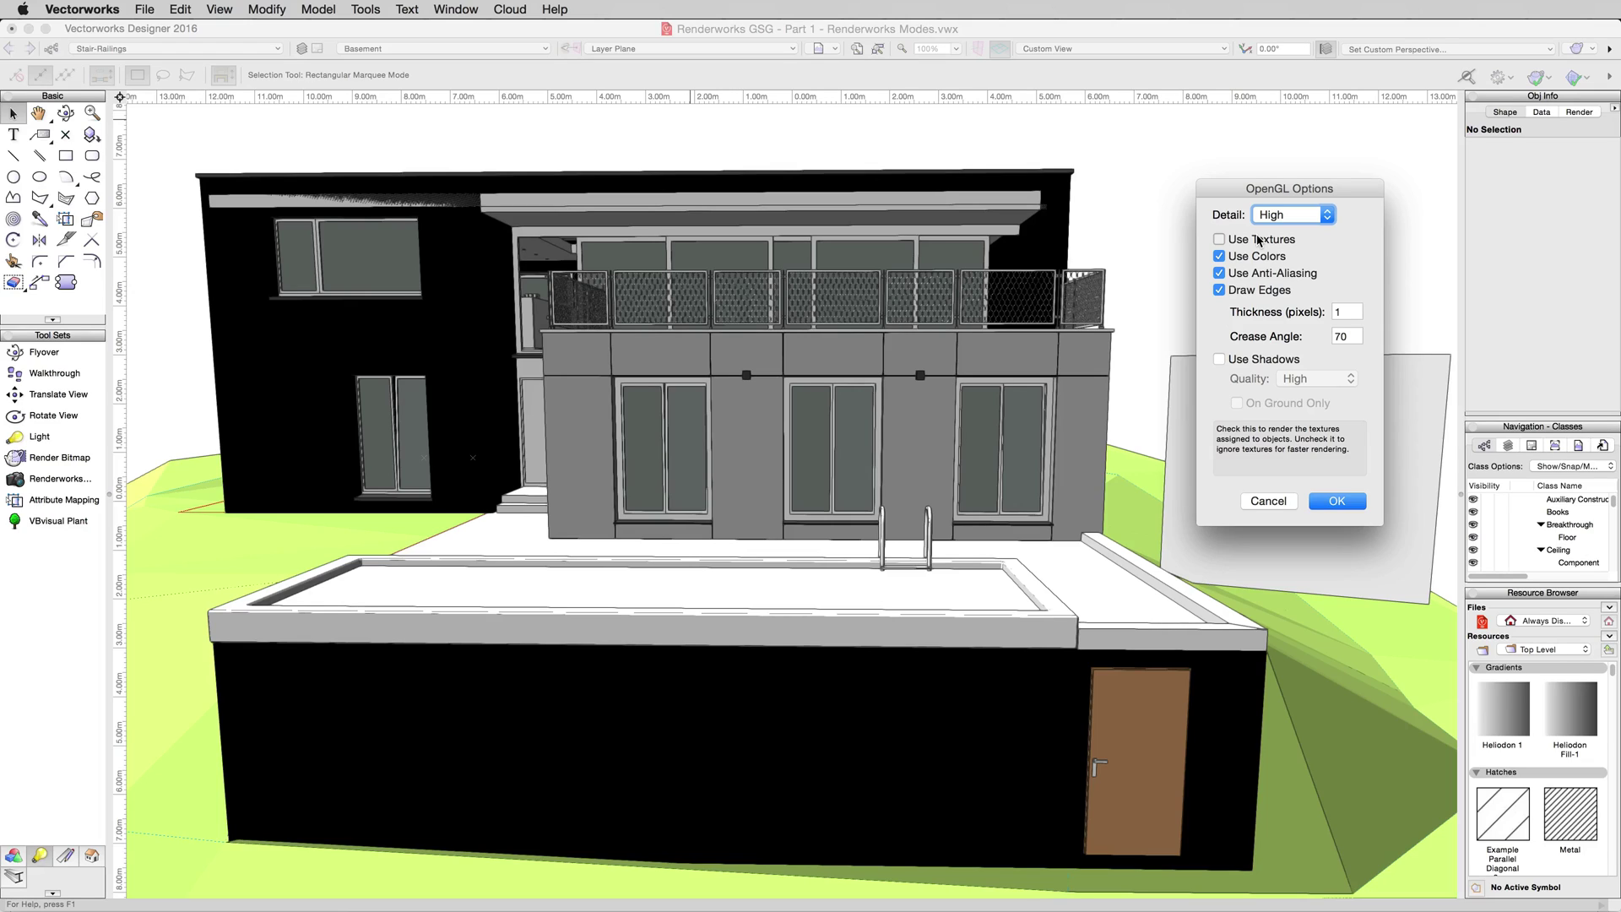
- Re-enable Use Textures and toggle Draw Edges off and back on
click(1257, 240)
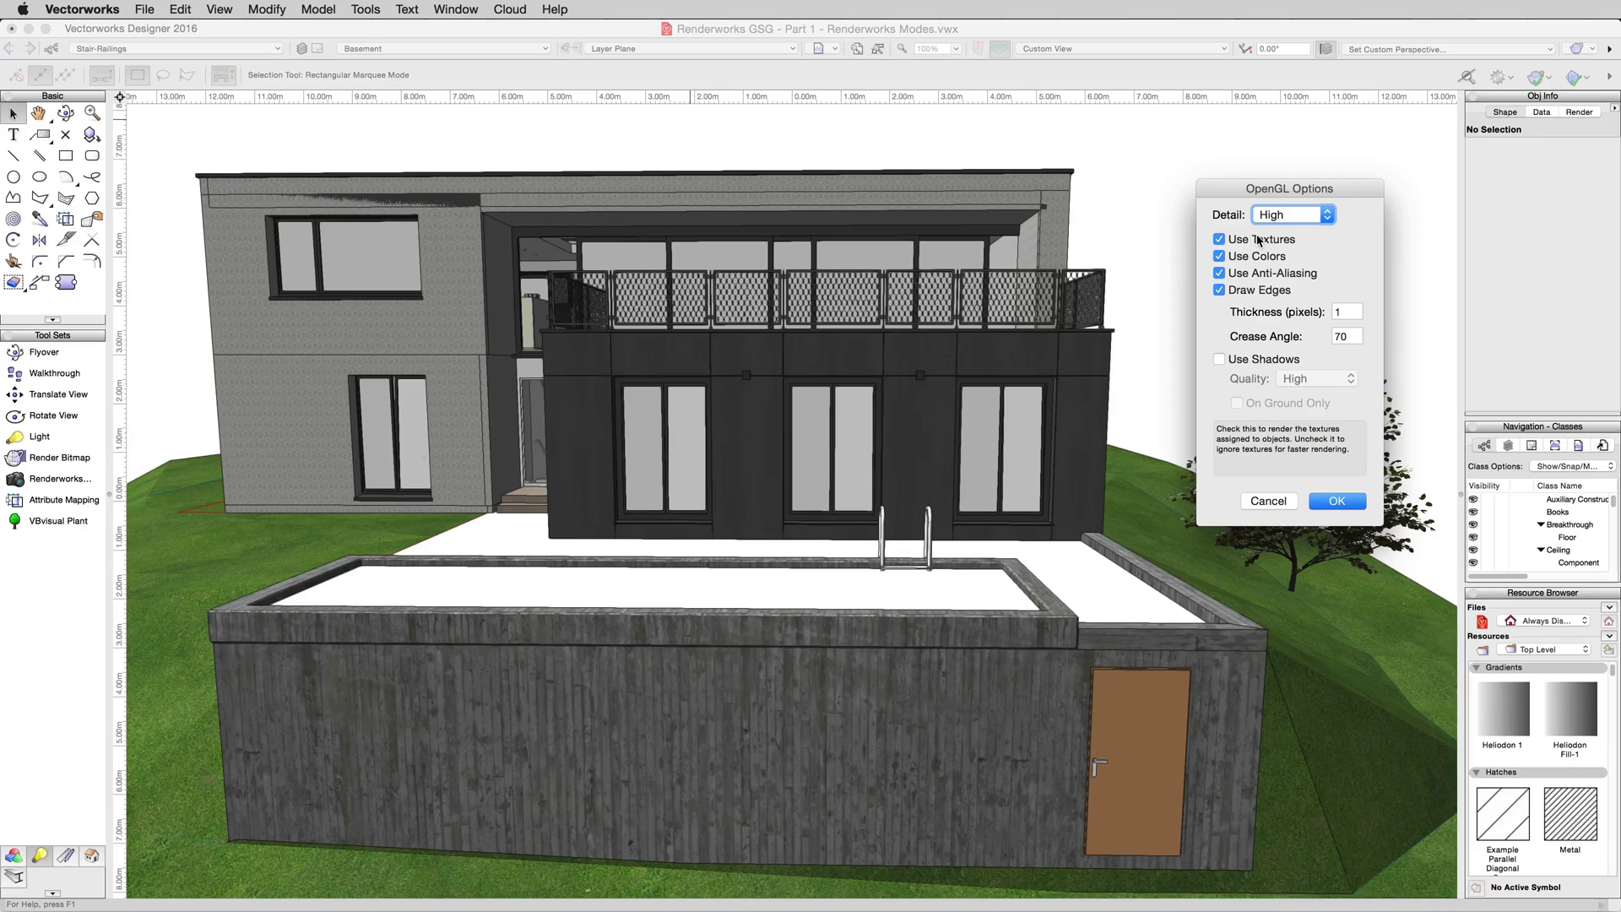
click(1256, 291)
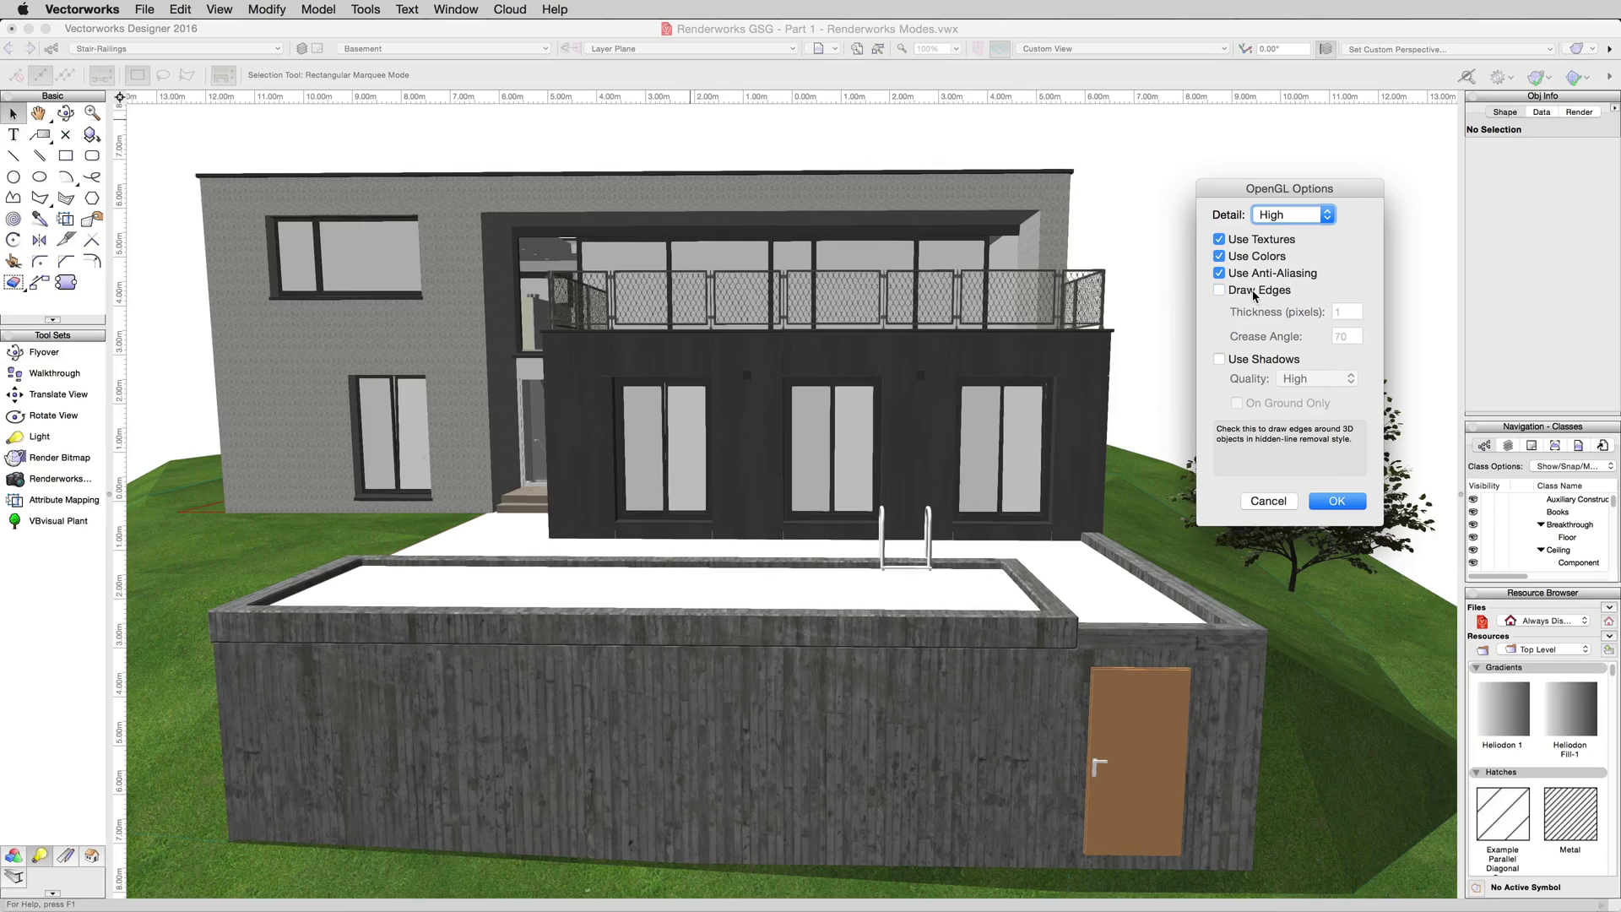
click(1255, 292)
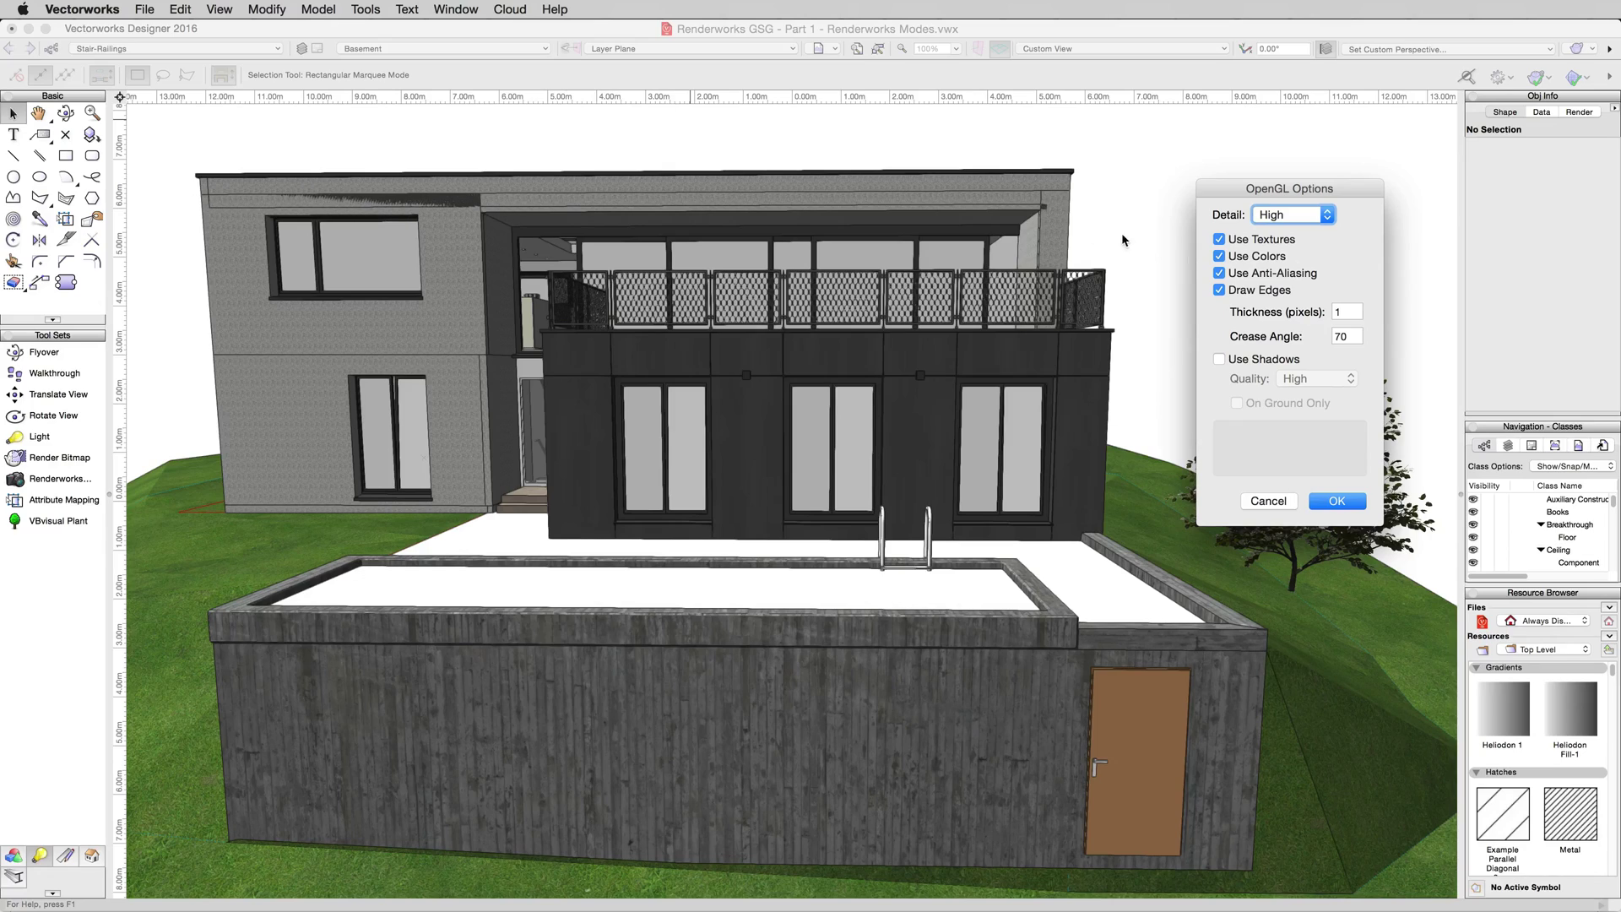
- Turn off Draw Edges and enable shadows on walls and ground, trying On Ground Only
click(1259, 292)
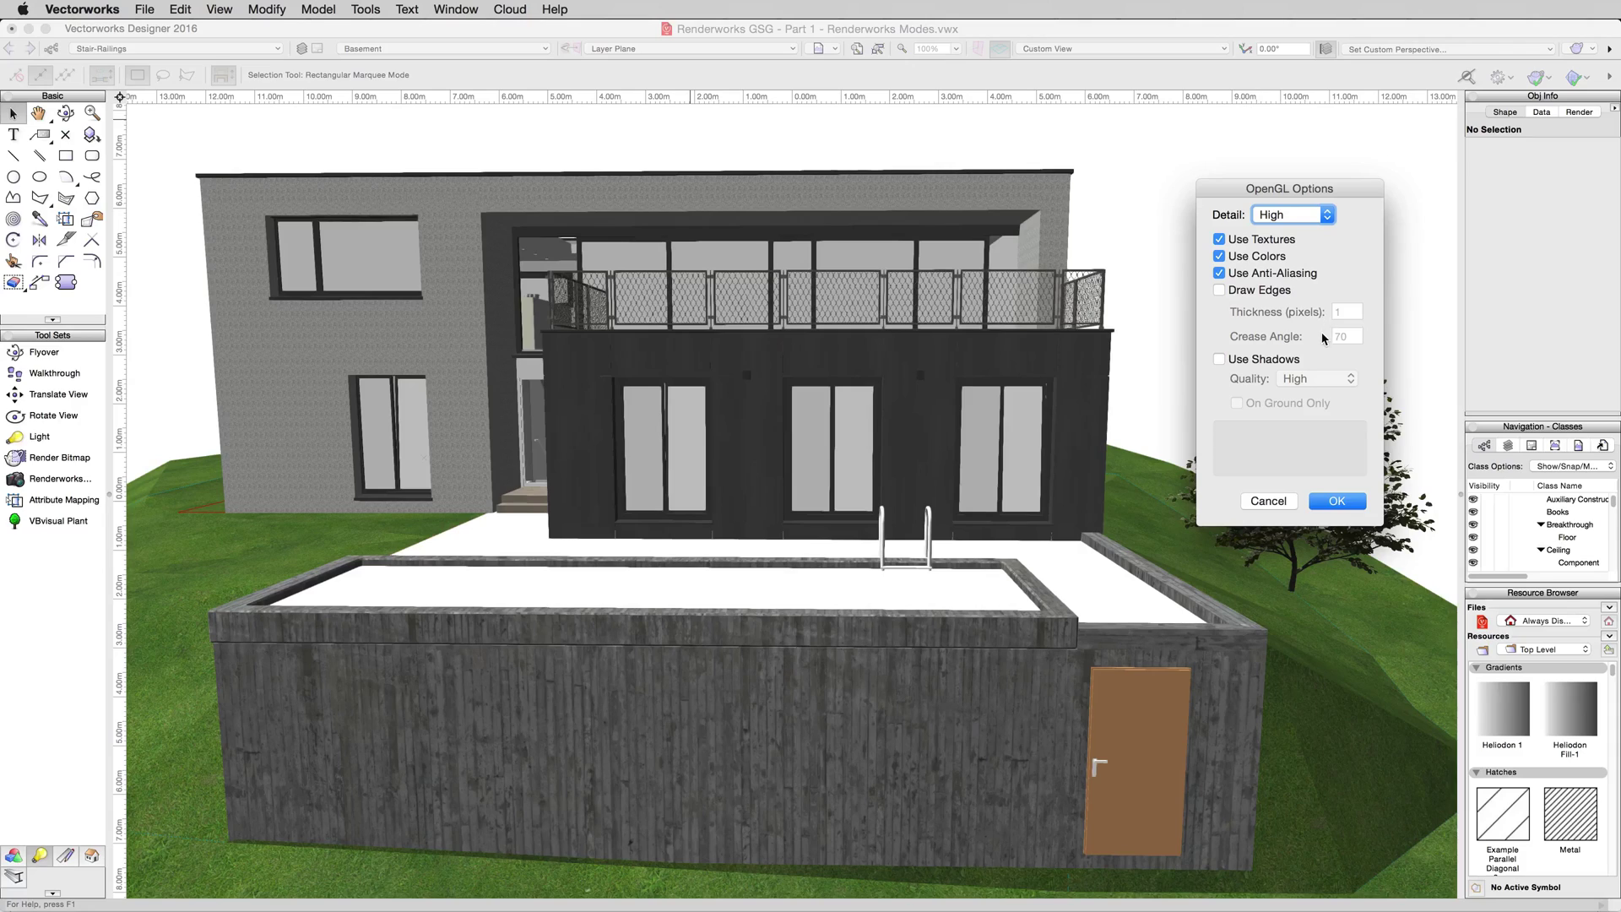
click(1264, 361)
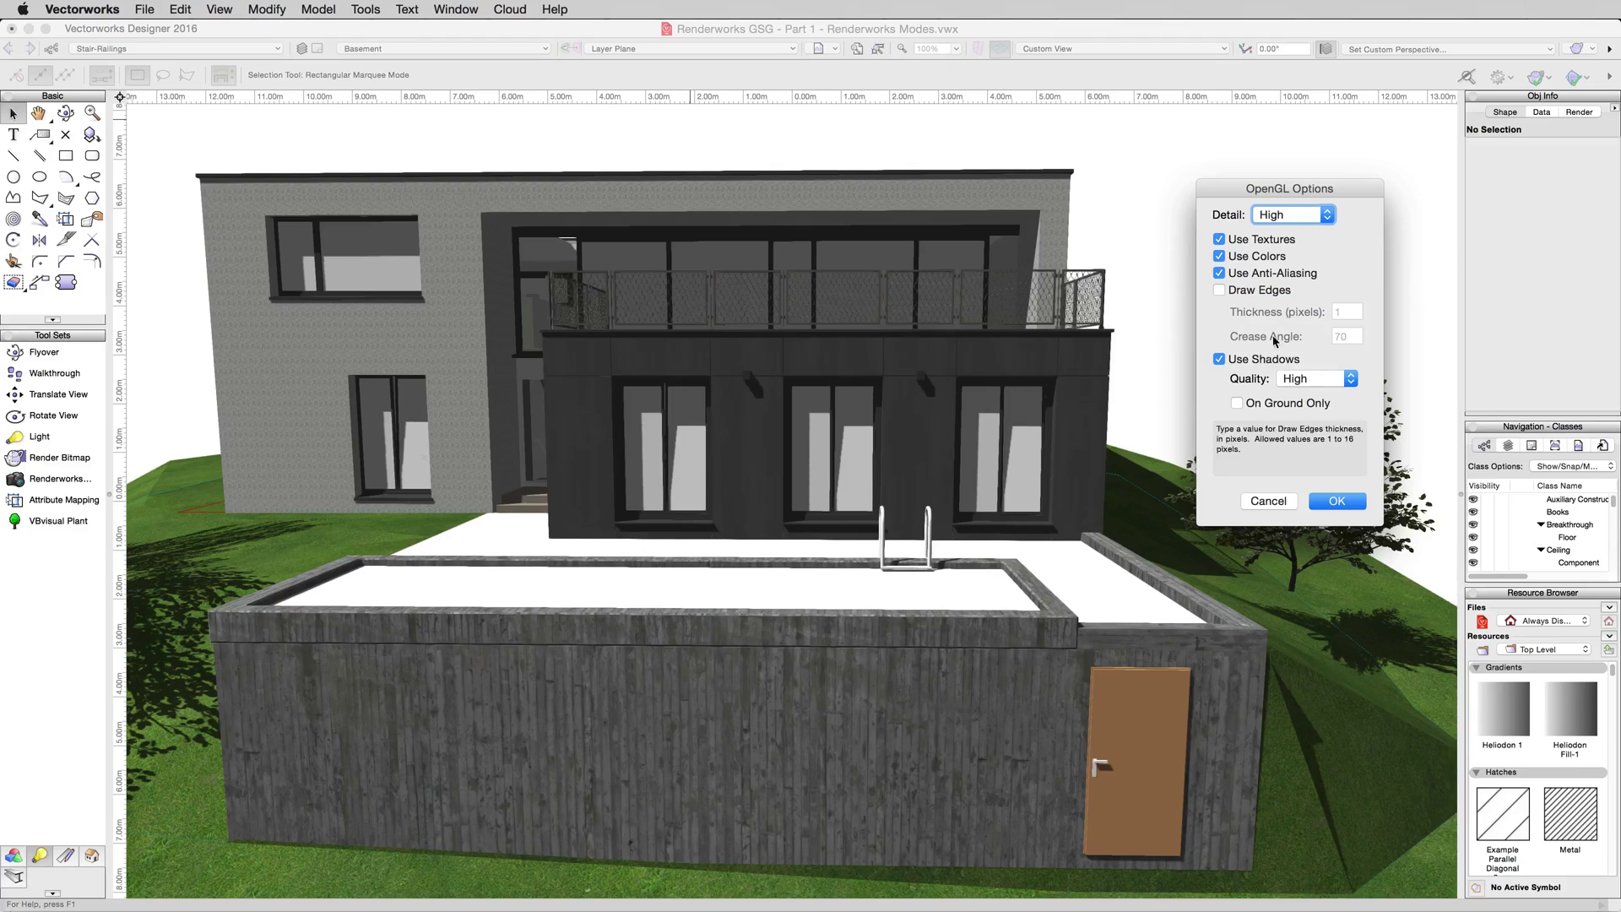
click(1221, 360)
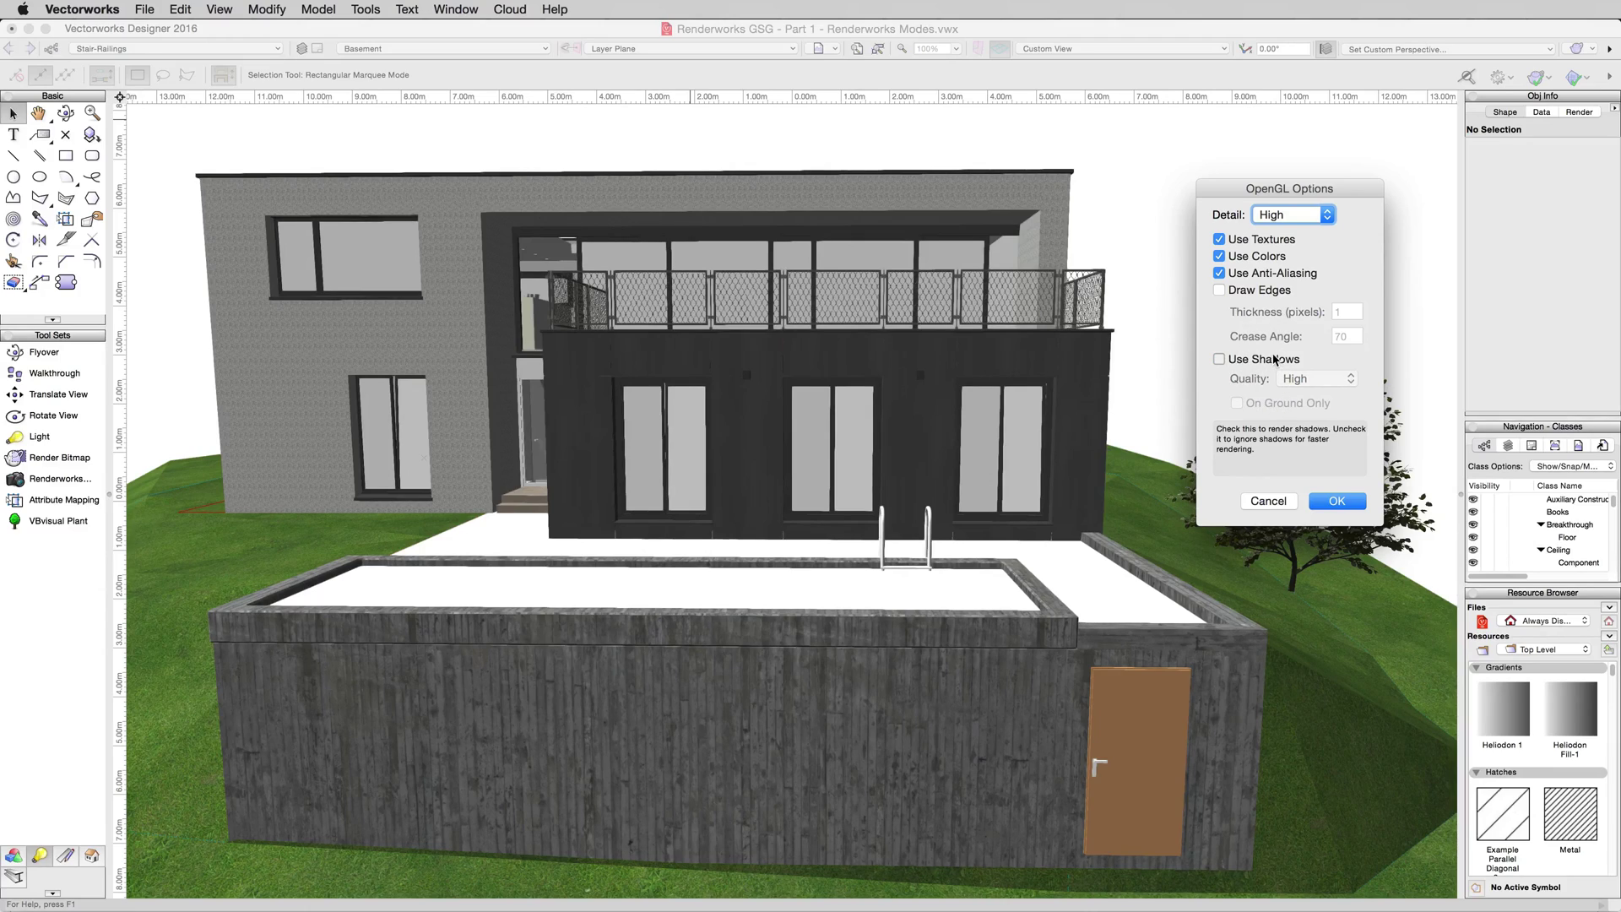
key(space)
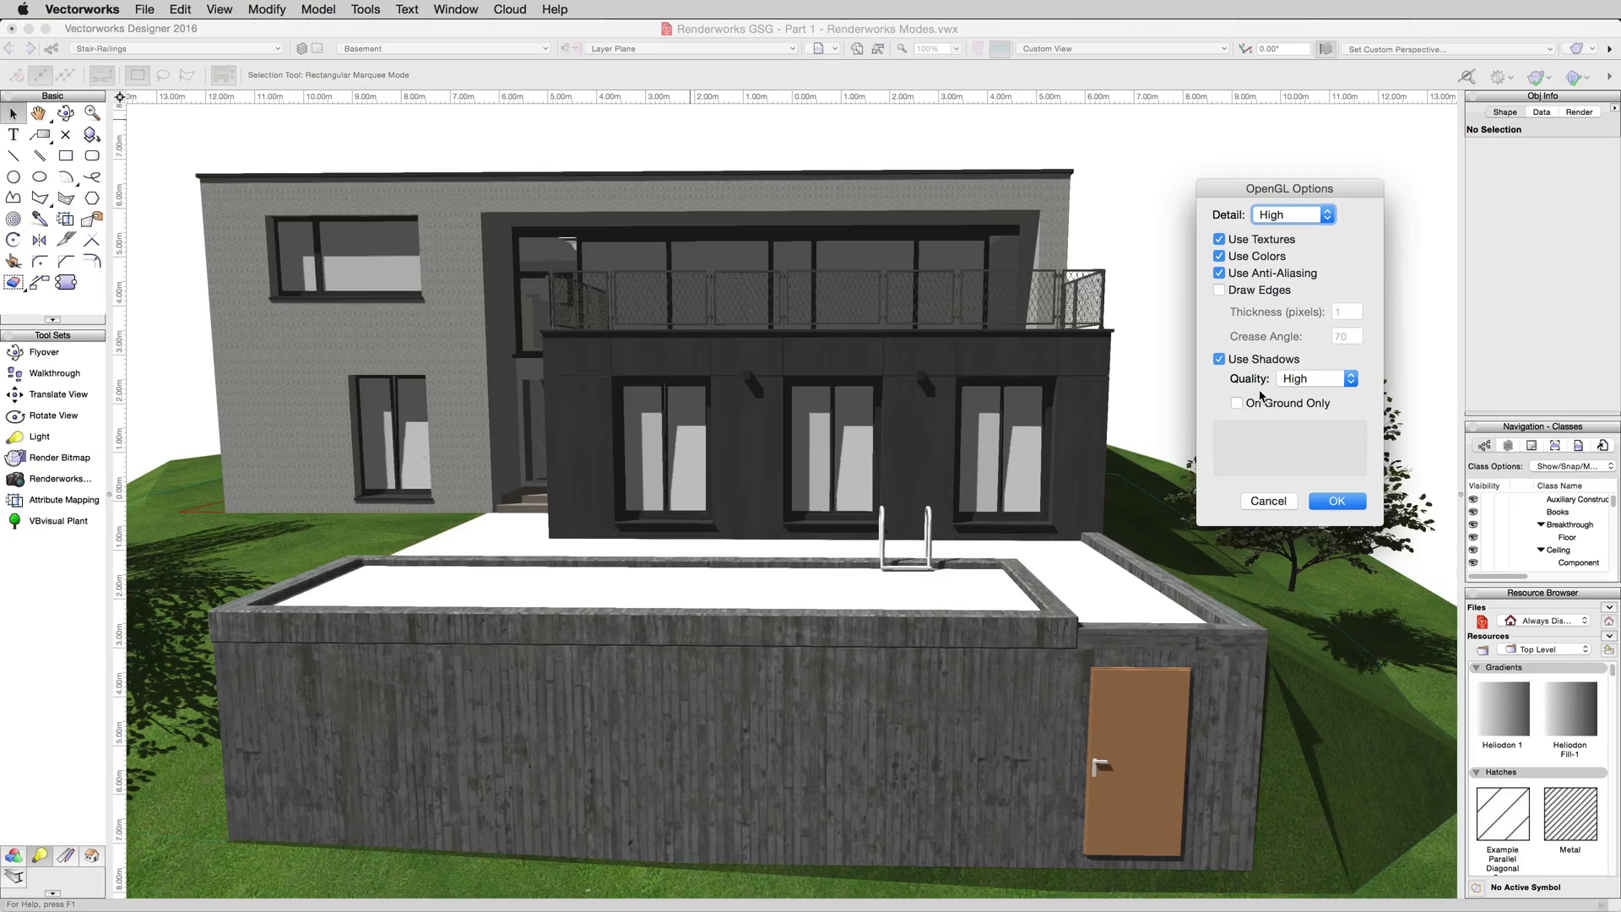
click(1249, 411)
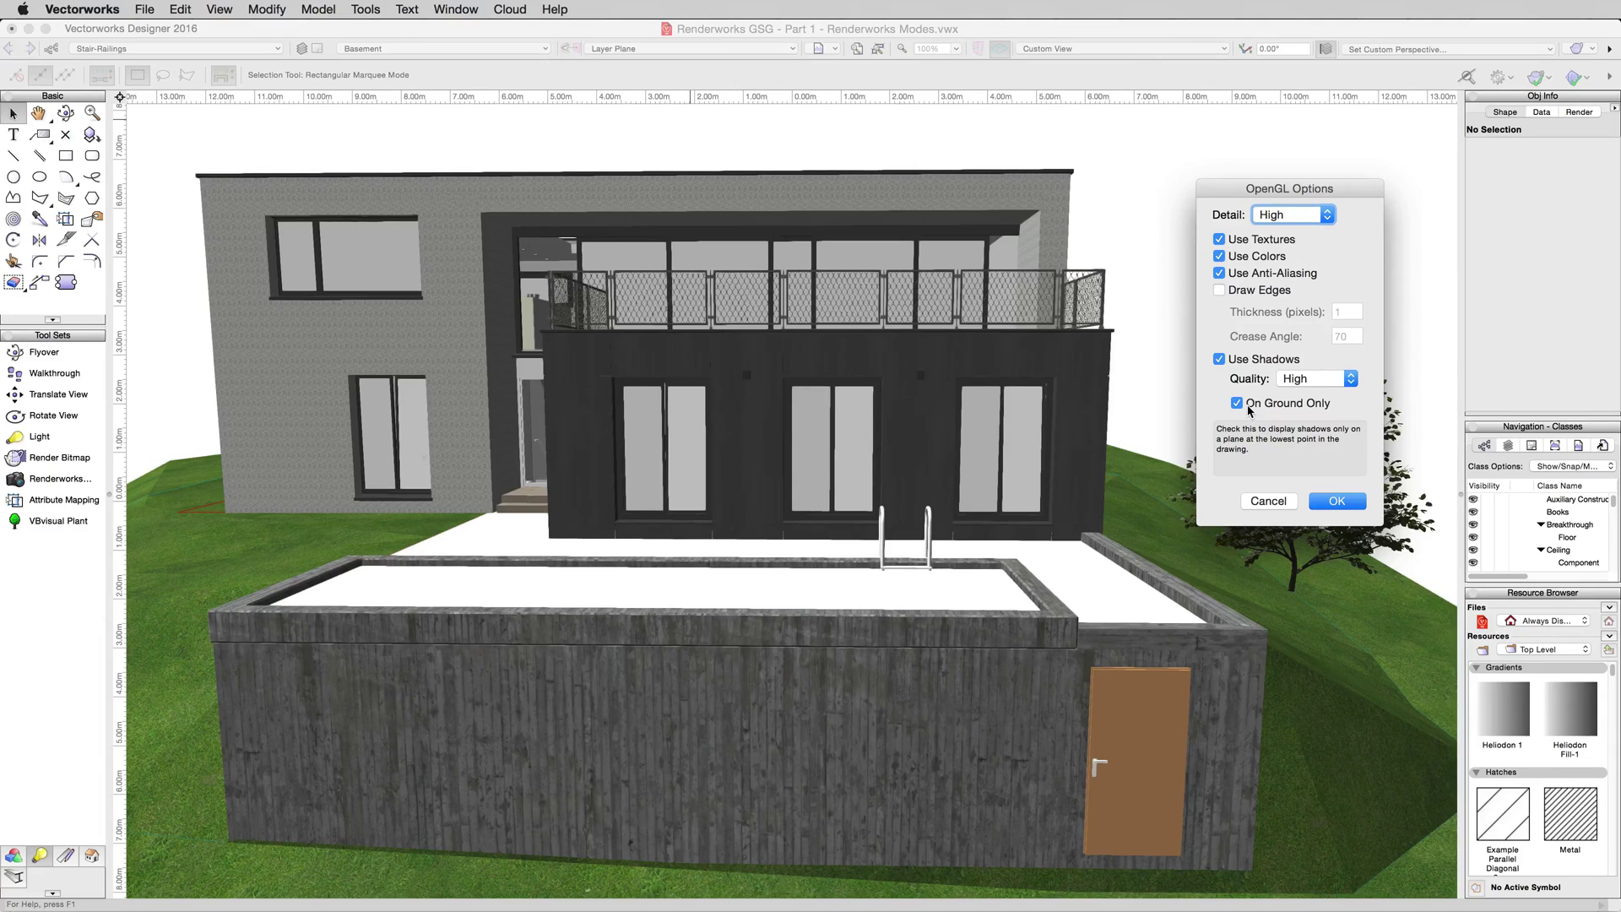
click(1238, 404)
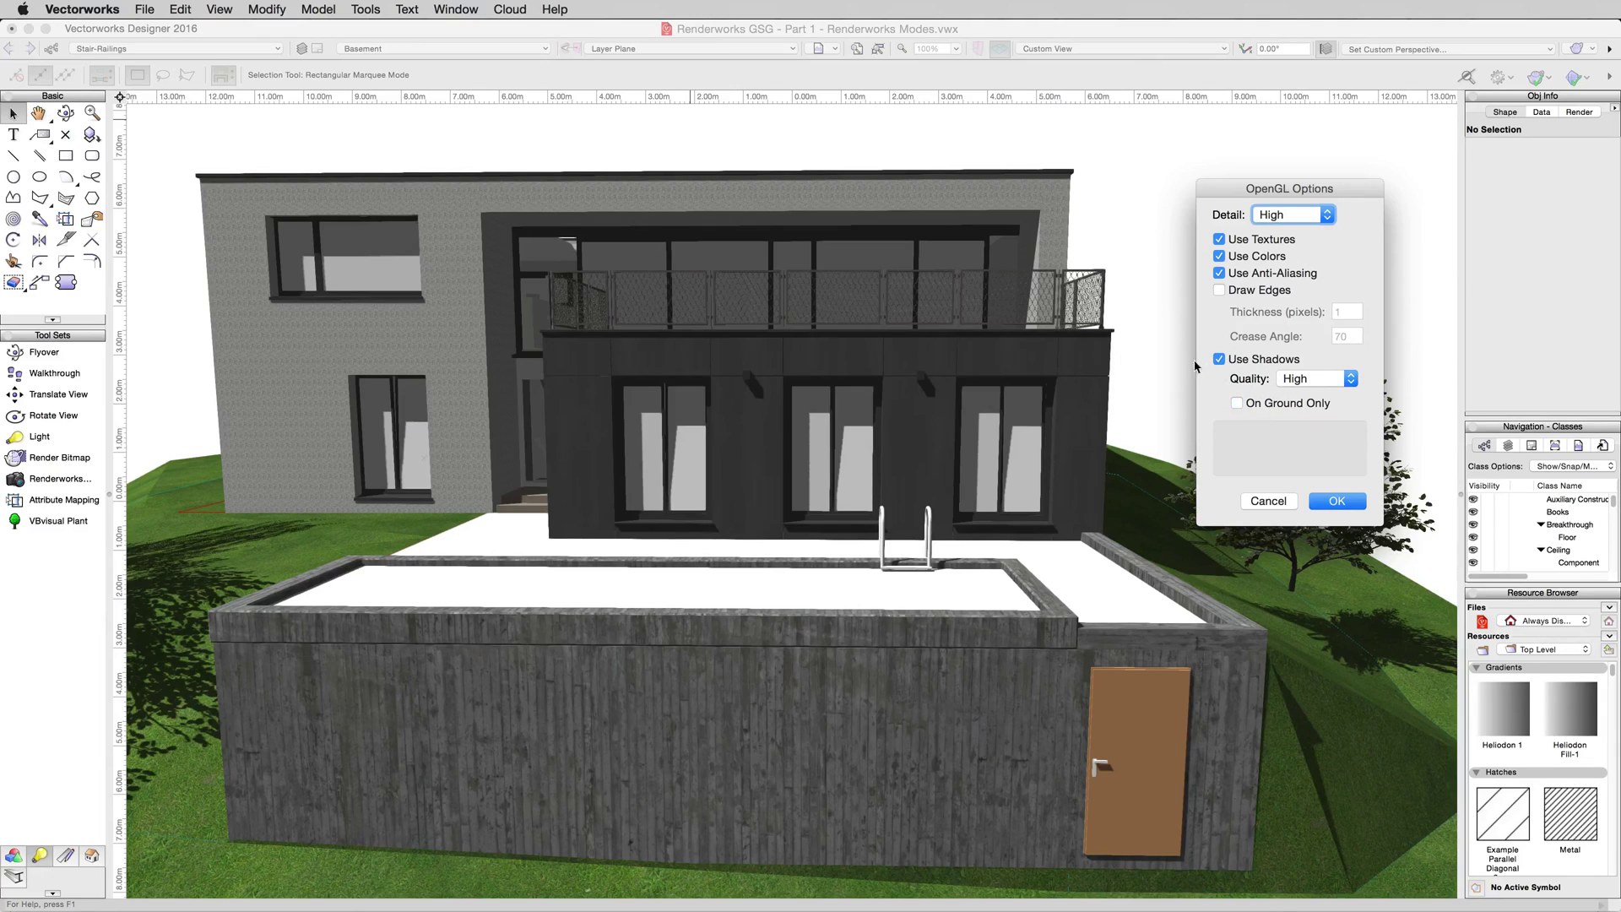
- Re-enable Draw Edges, trying thickness 3 and 6 pixels before settling on 1
click(1271, 291)
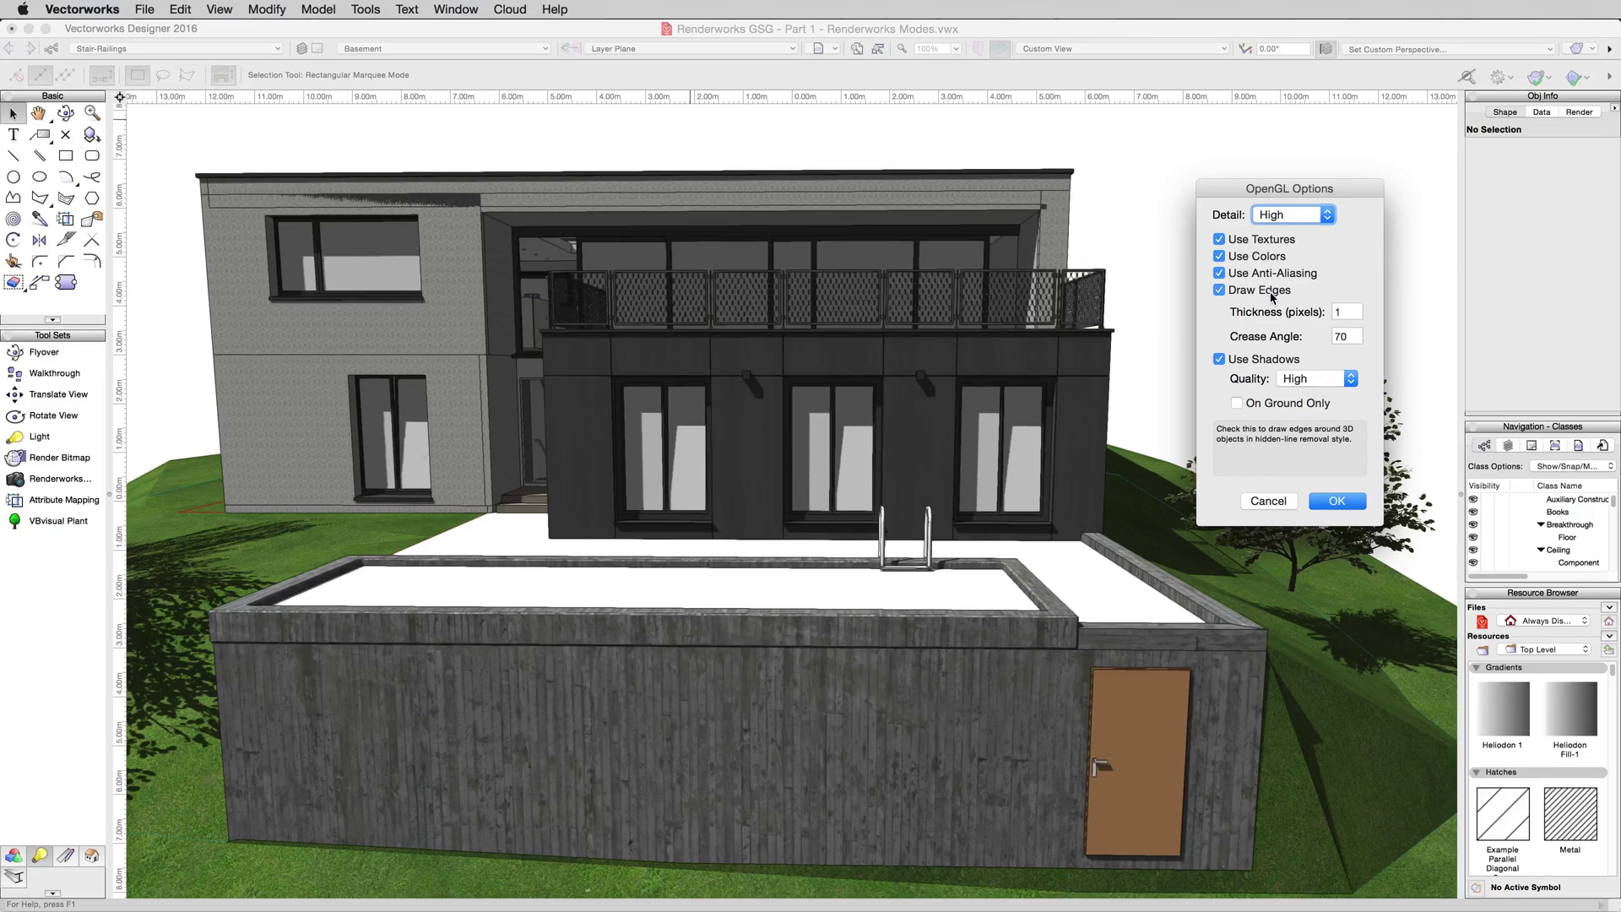
double_click(1350, 314)
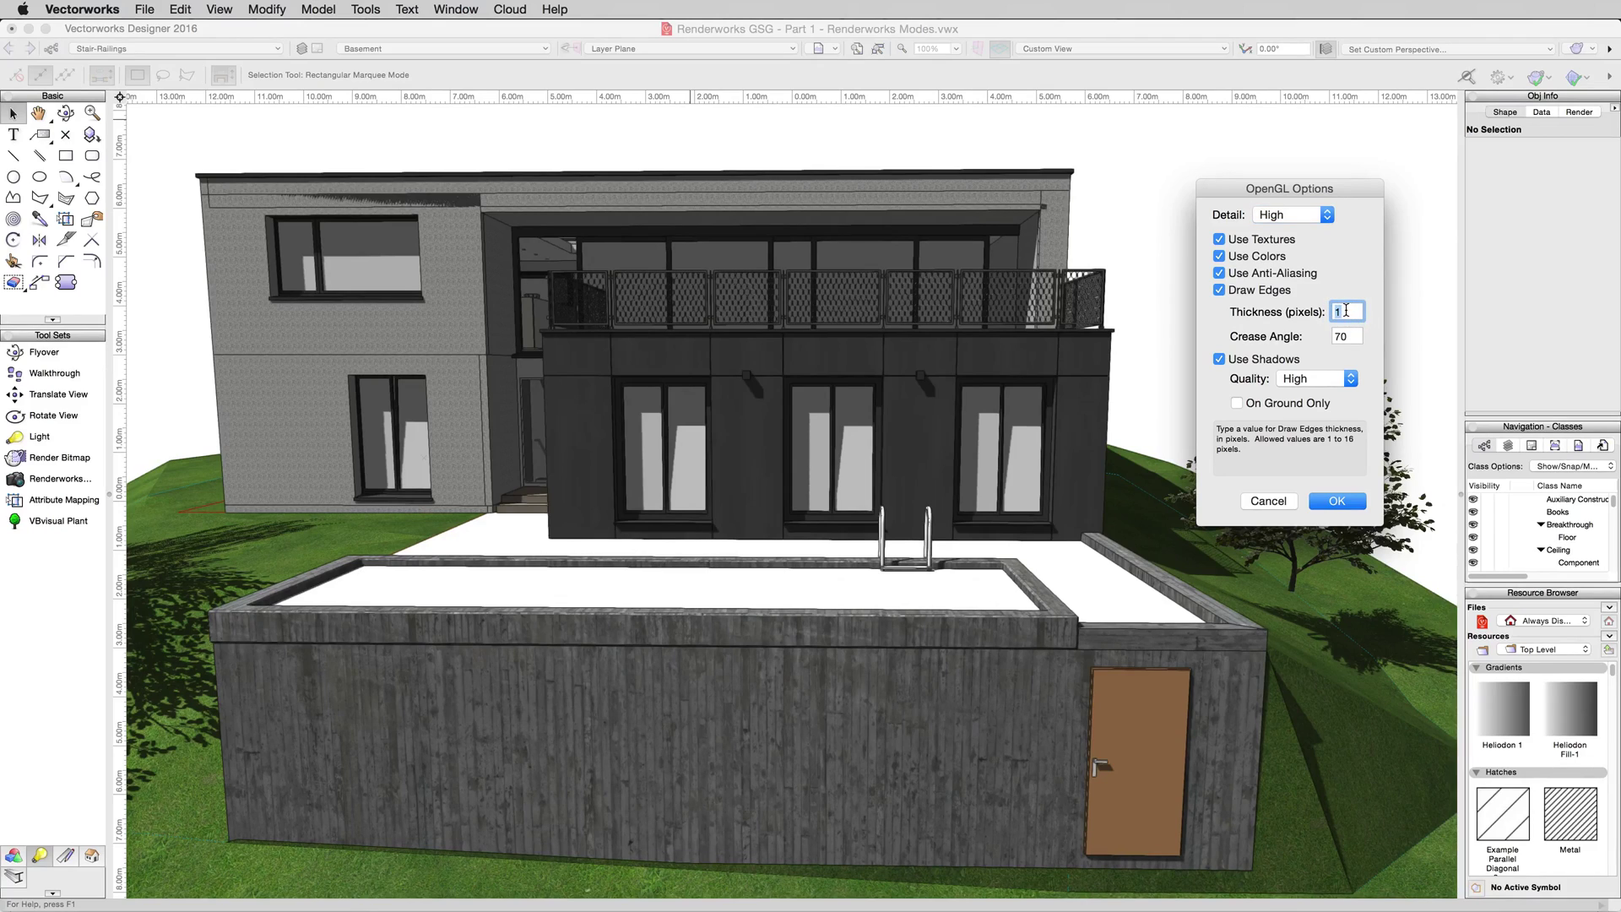
text(3)
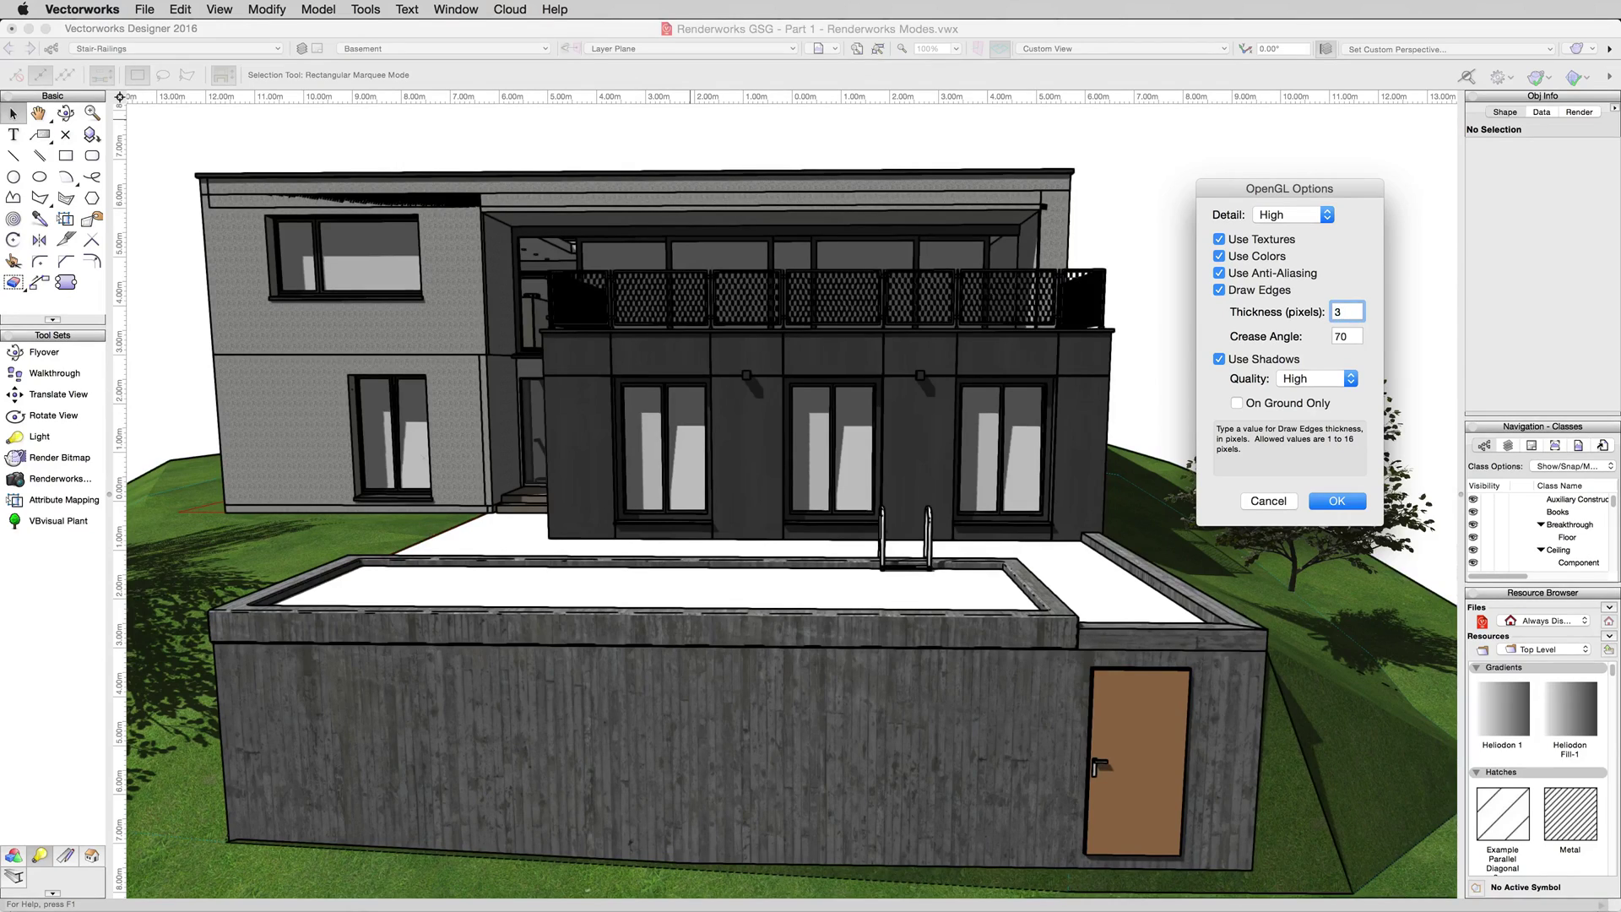
key(BackSpace)
text(6)
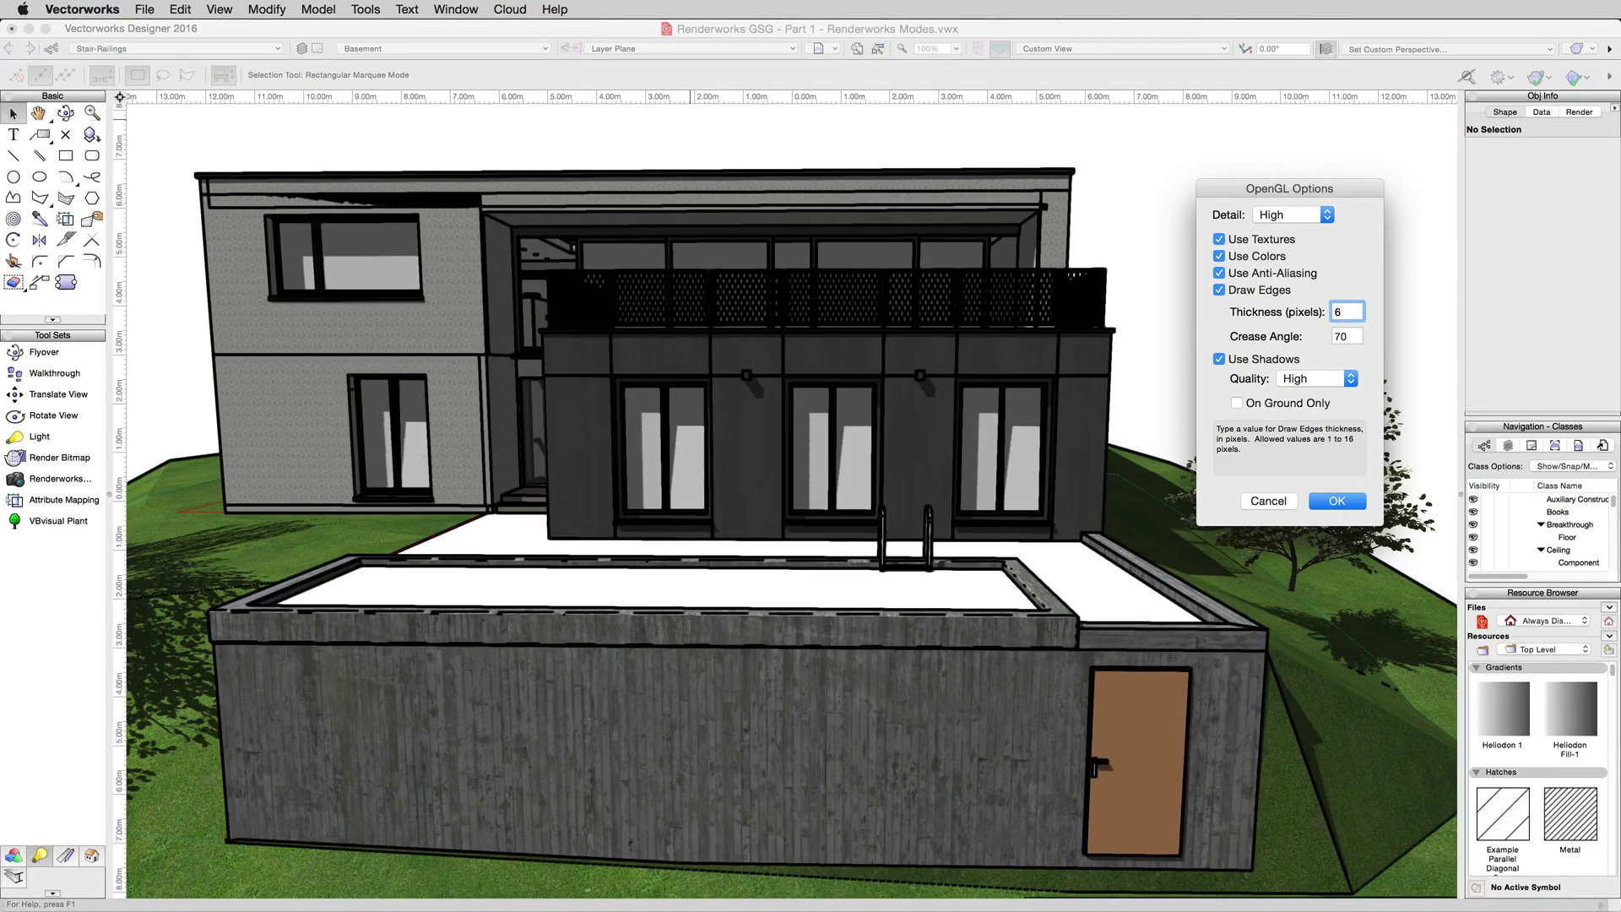
key(BackSpace)
text(1)
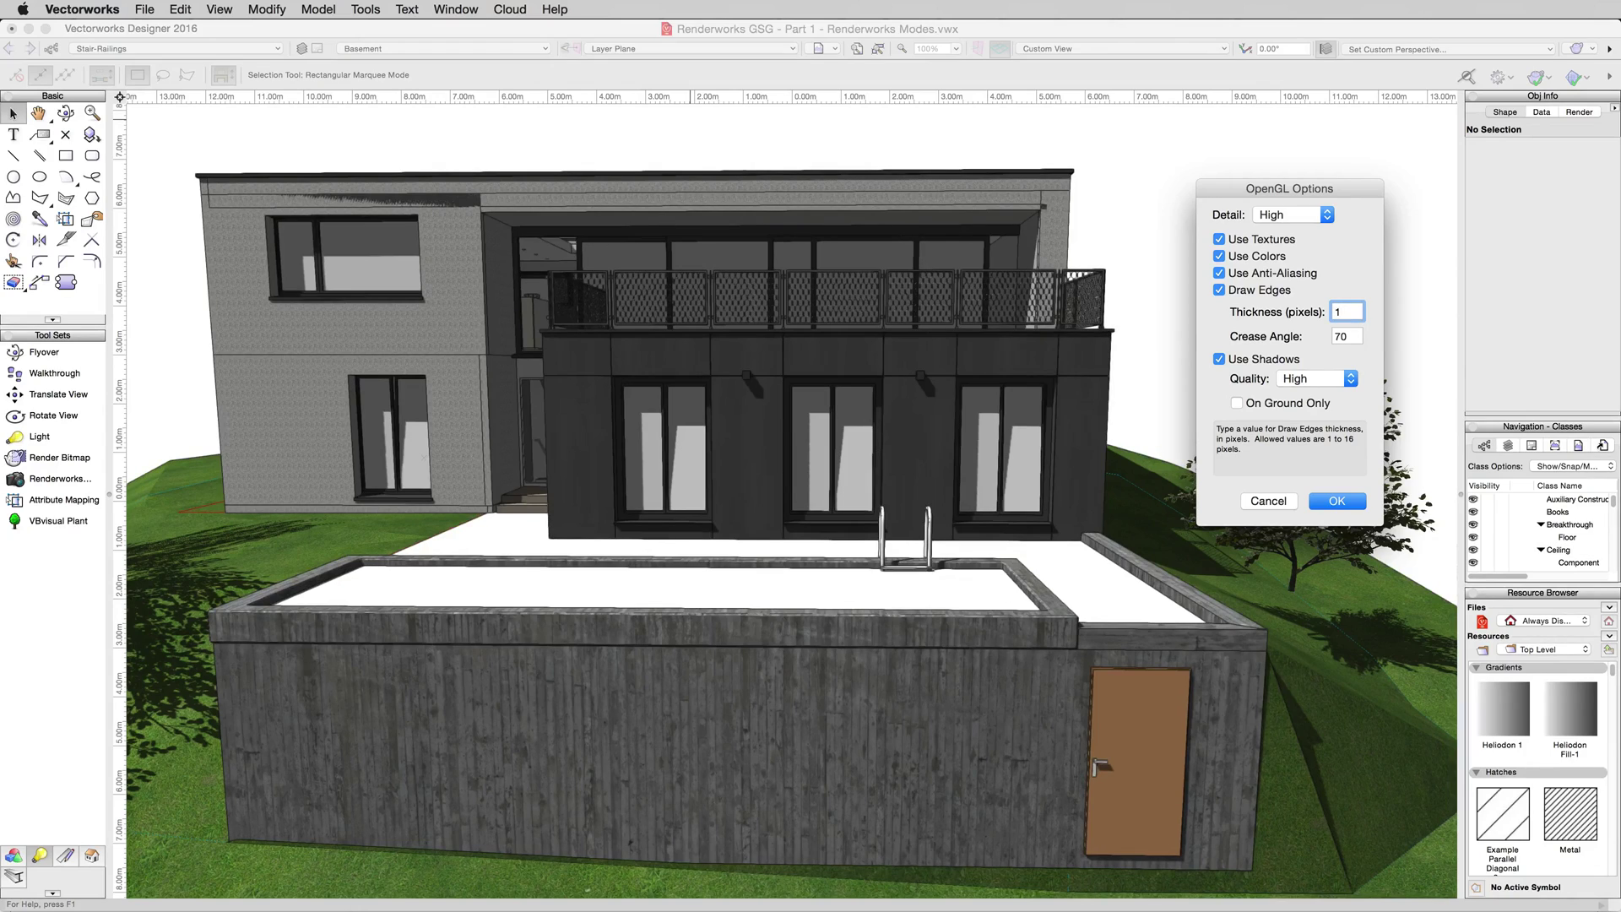
- Experiment with crease angle values such as 91, 5 and 1
click(1334, 336)
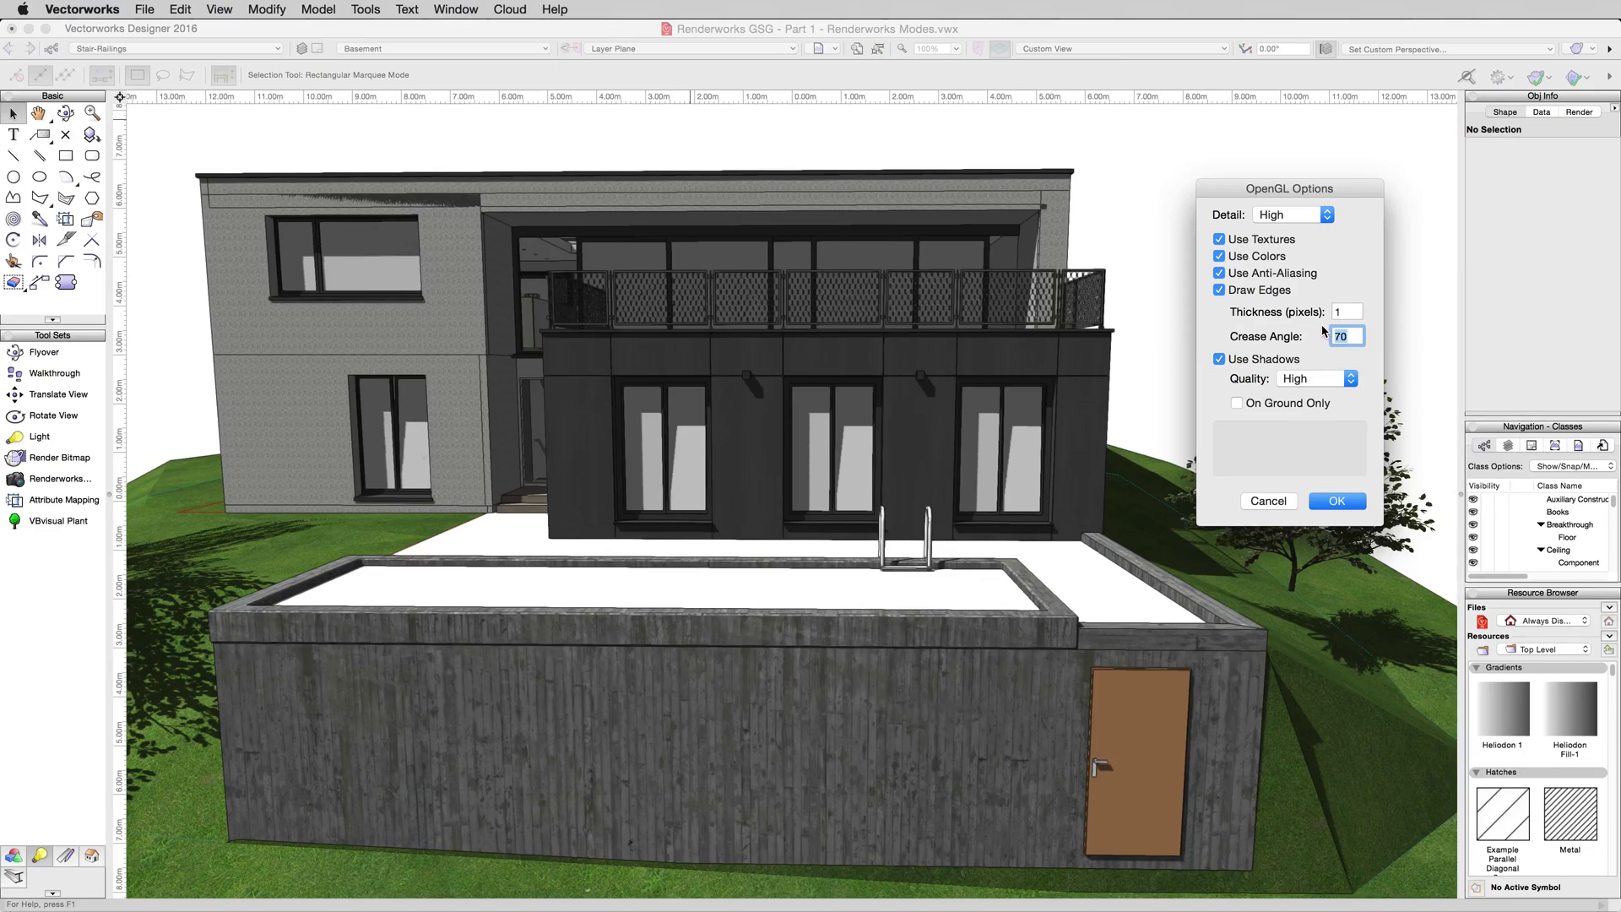
text(91)
click(1349, 338)
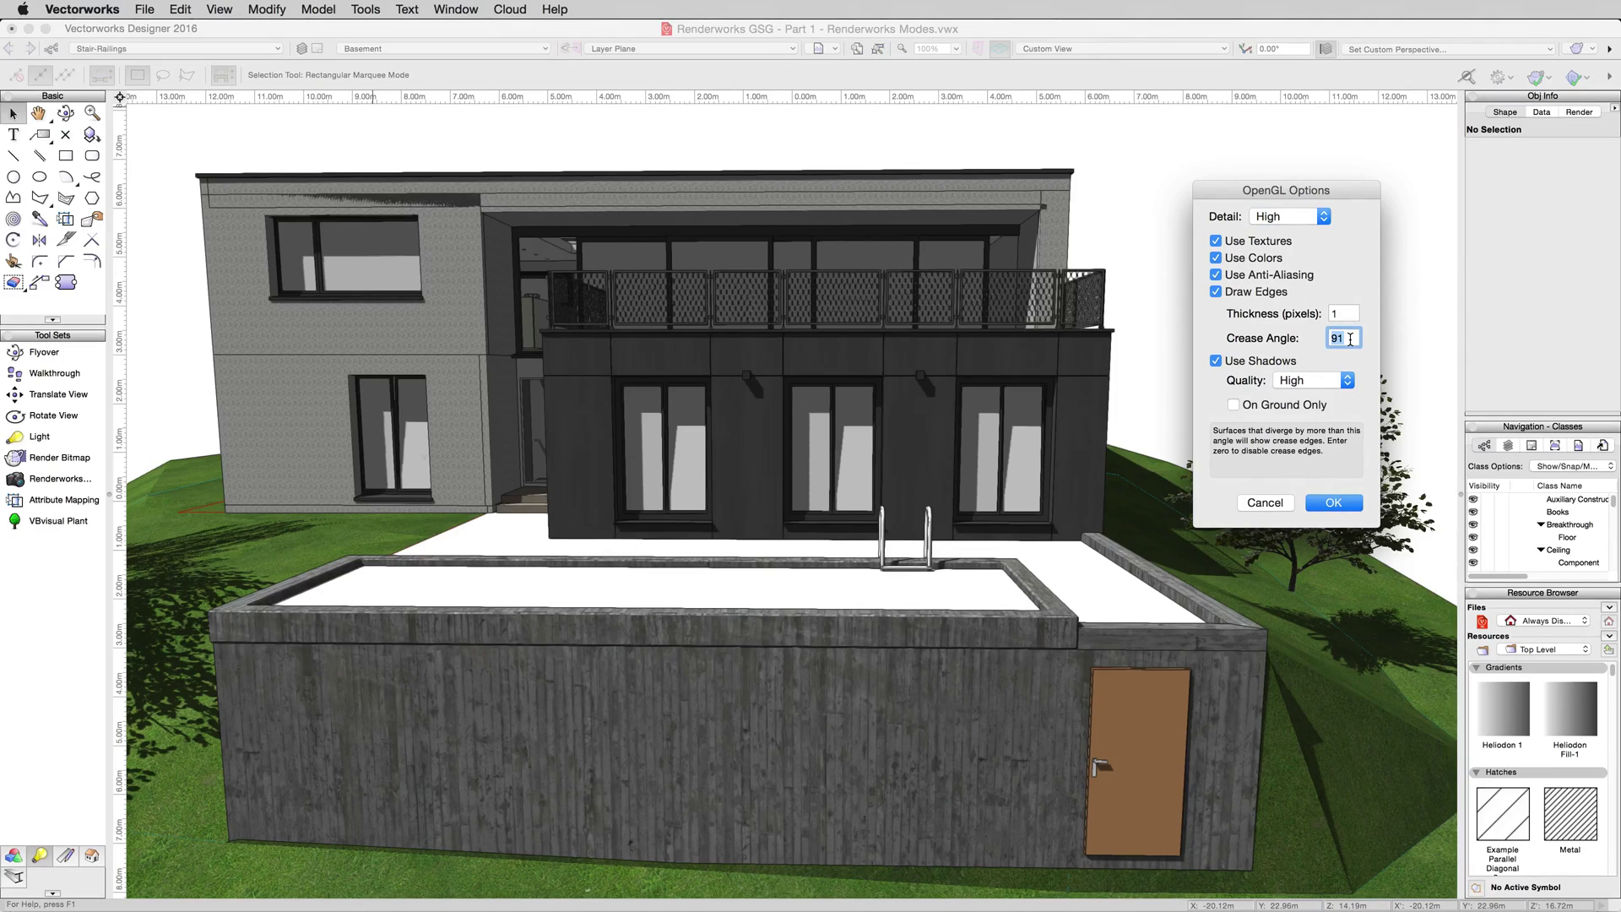
key(BackSpace)
text(1)
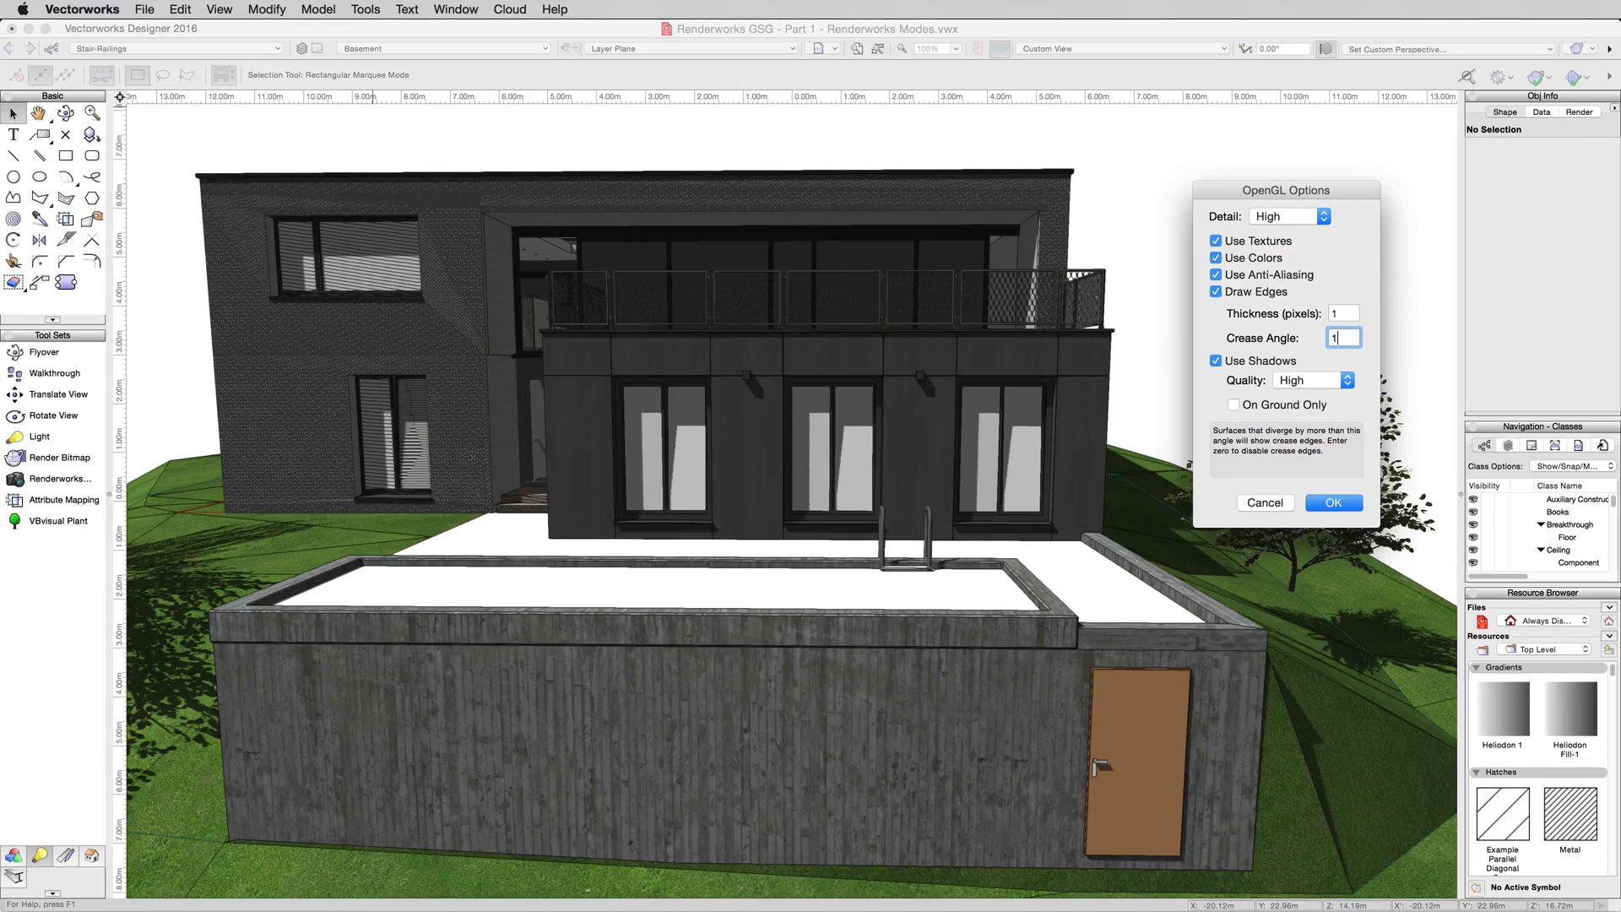
text(5)
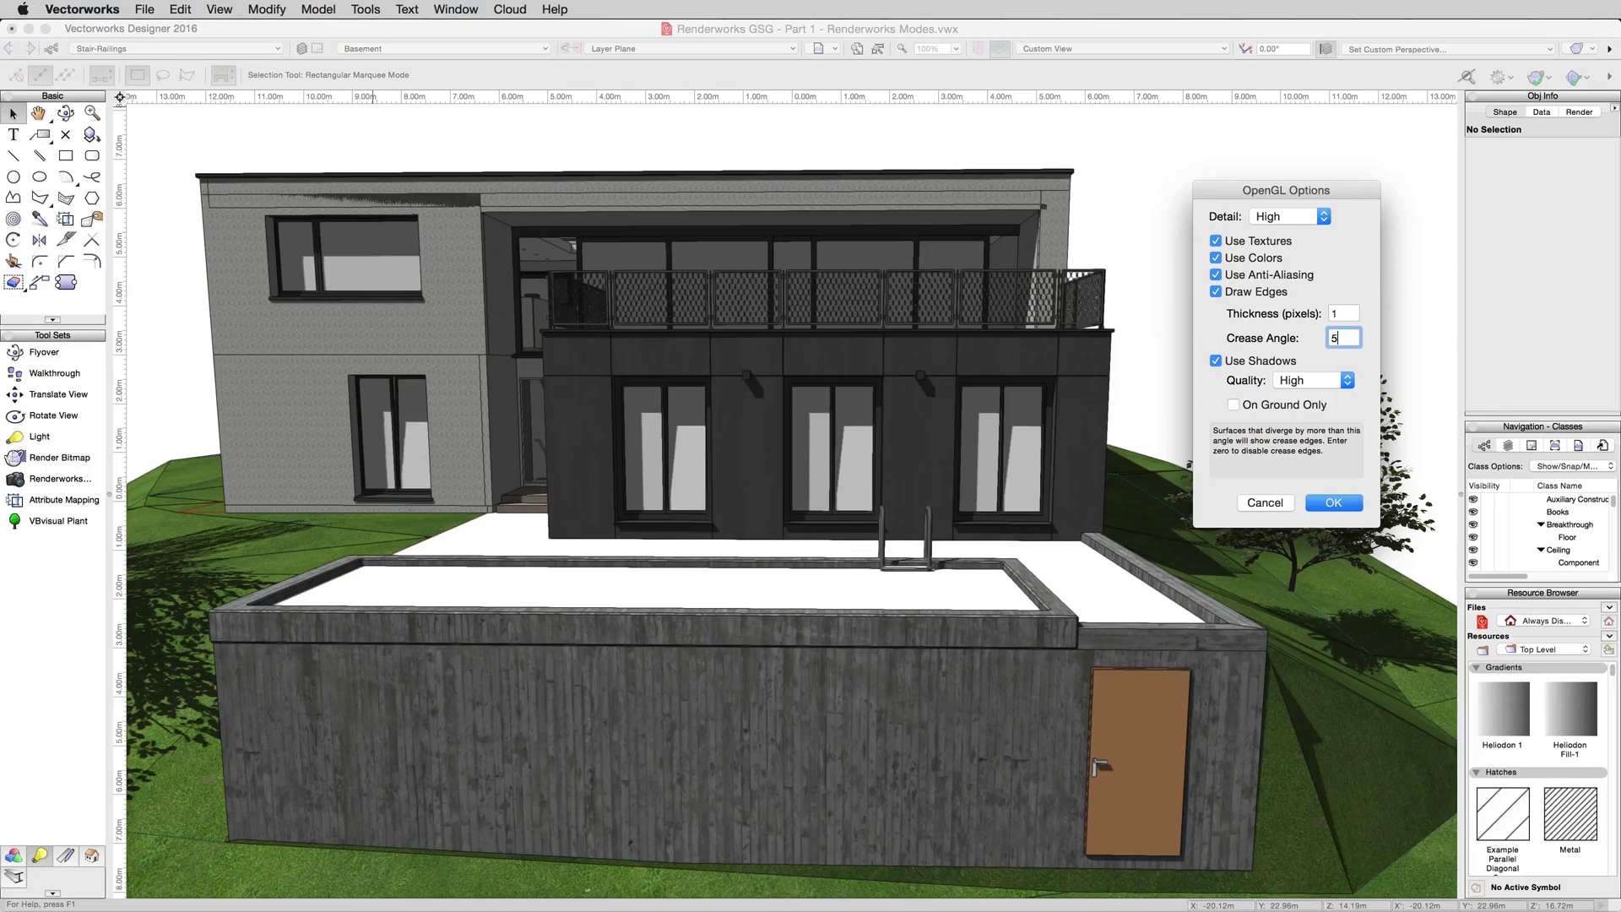
key(BackSpace)
text(1)
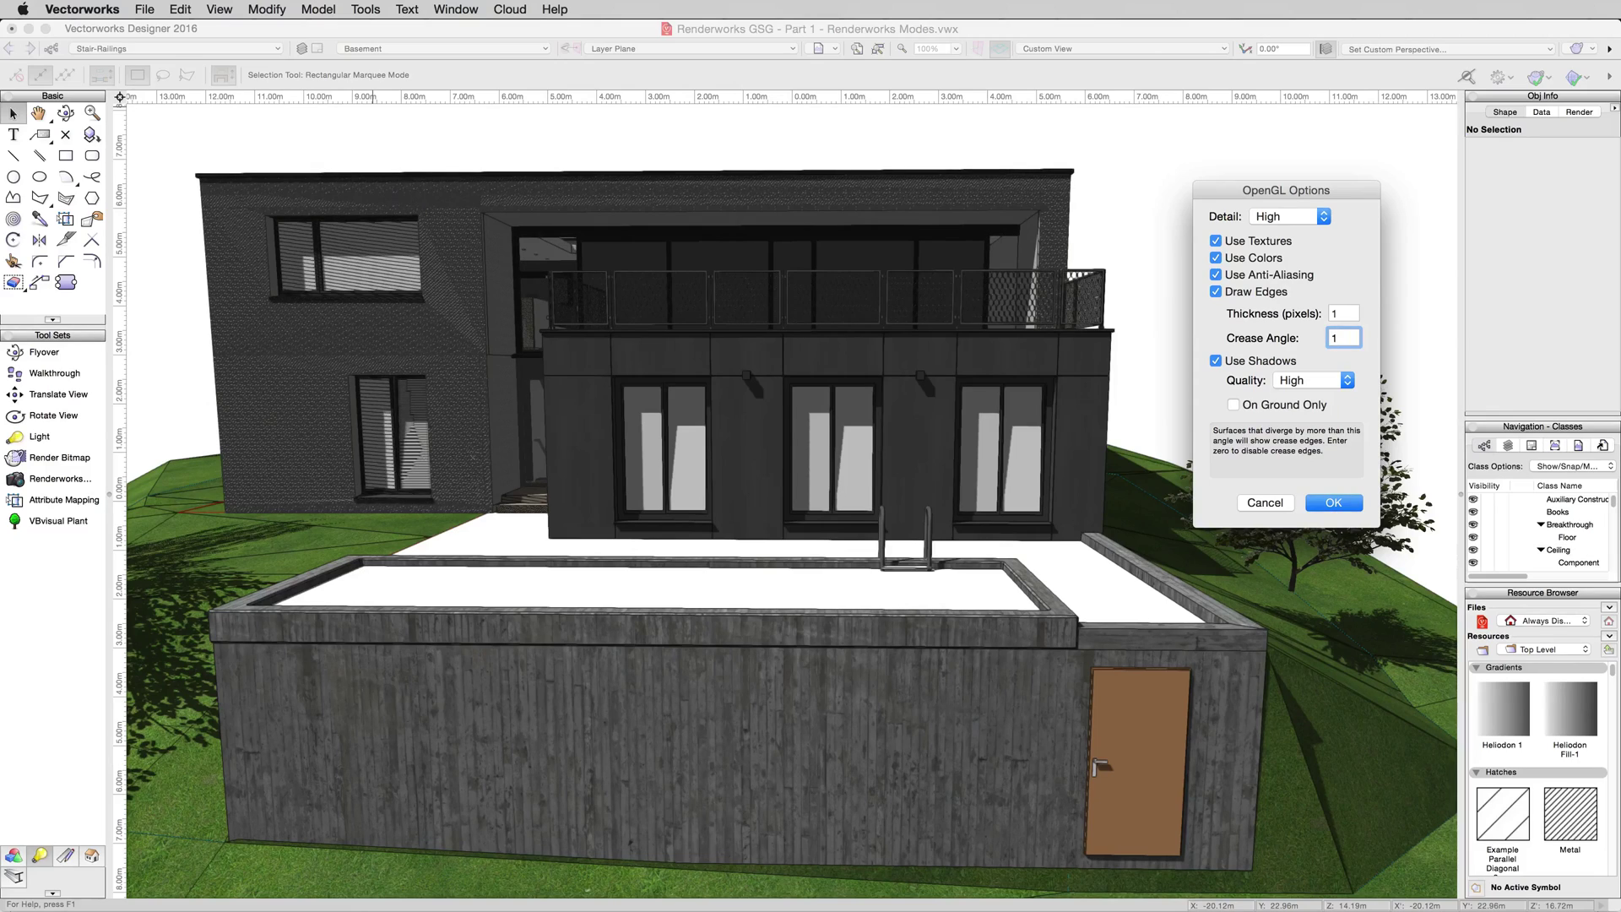
- Set the crease angle to 50 after comparing with 5, and confirm with OK
key(BackSpace)
text(50)
key(BackSpace)
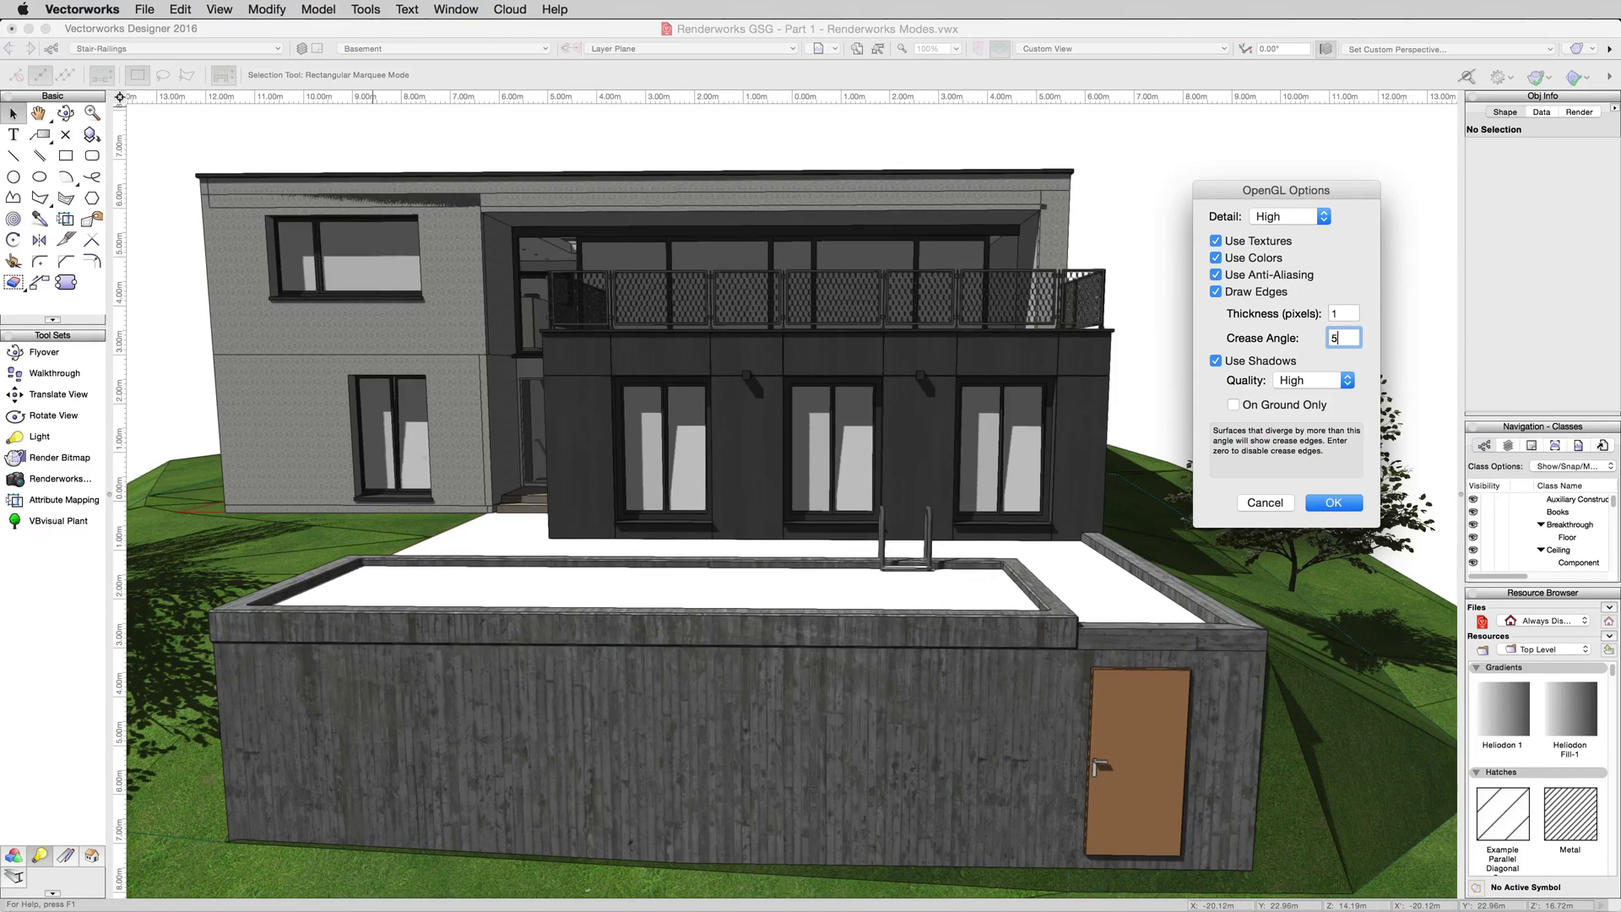
text(70)
key(BackSpace)
key(BackSpace)
text(0)
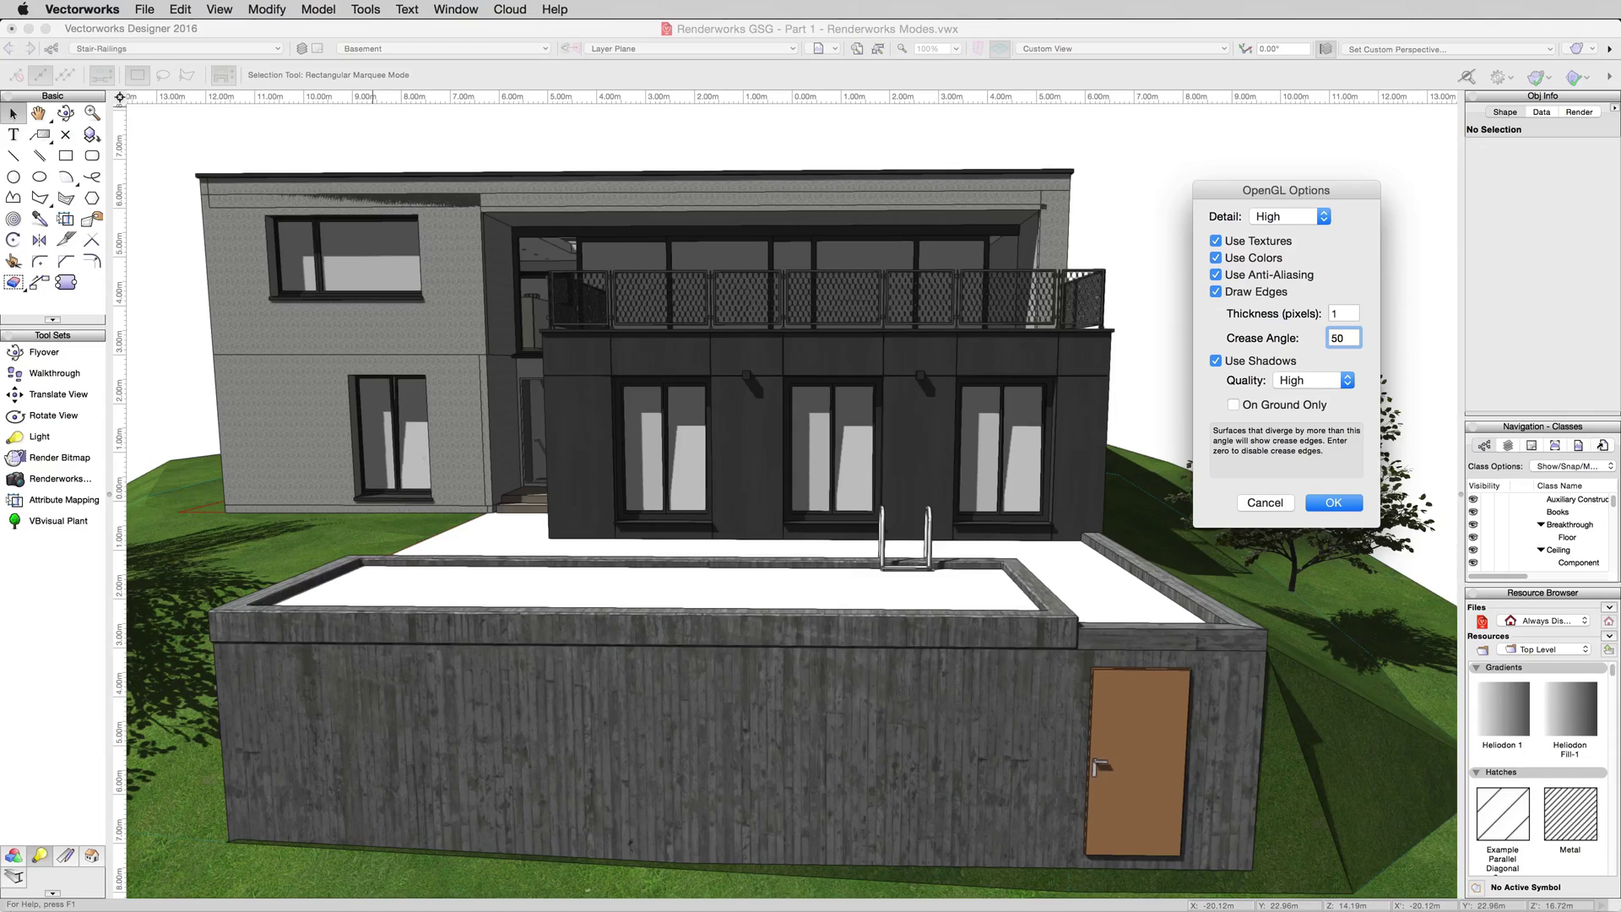
key(BackSpace)
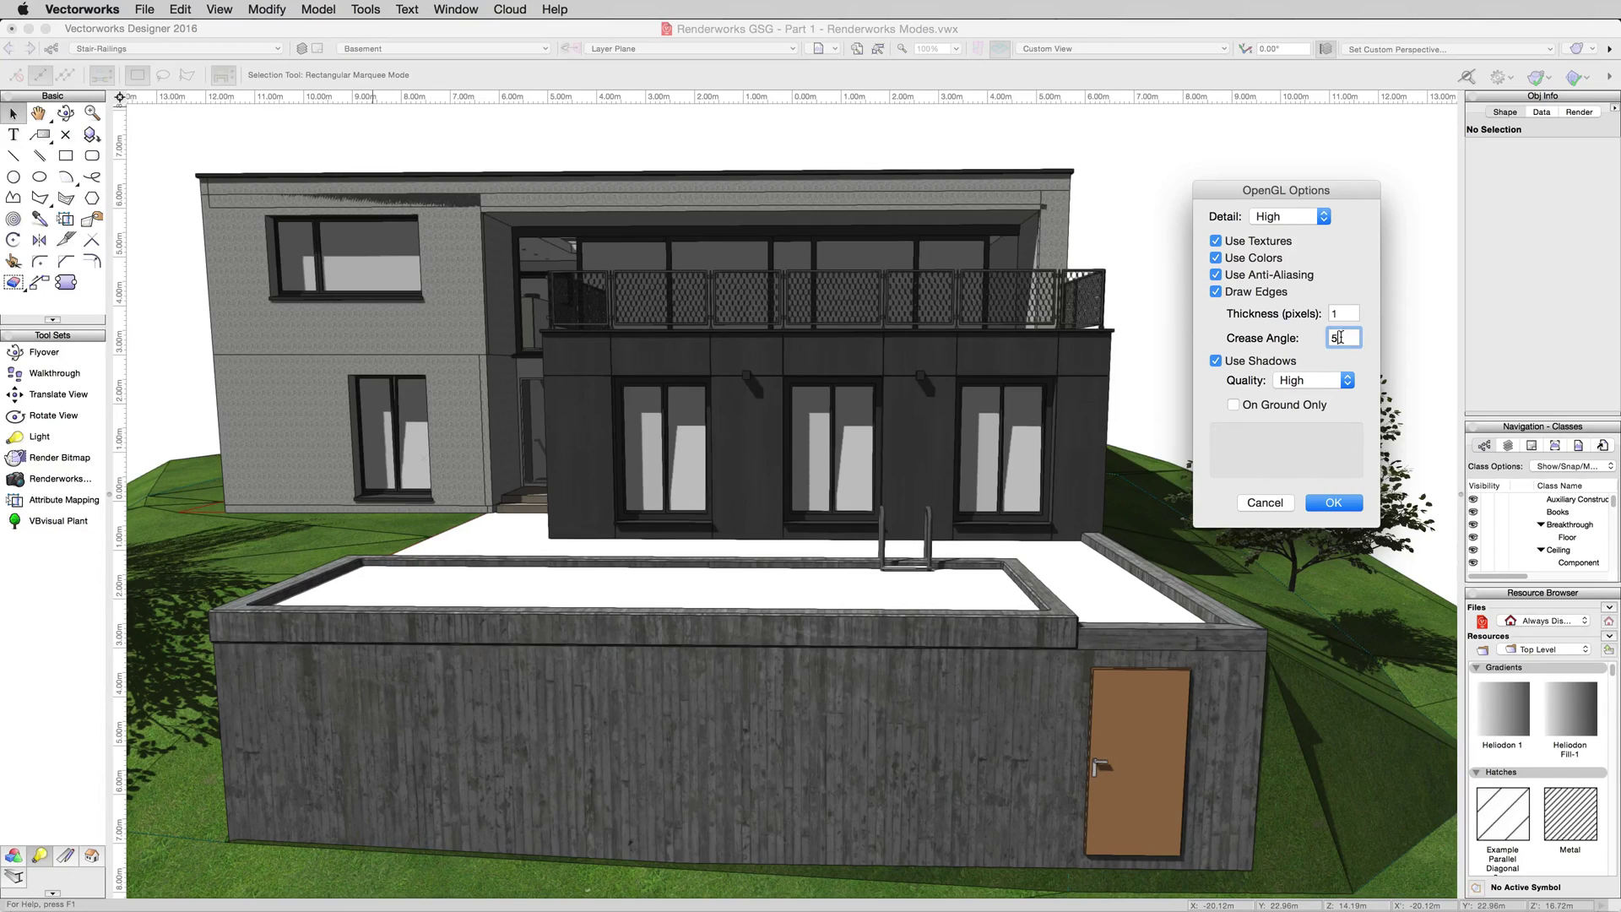
text(0)
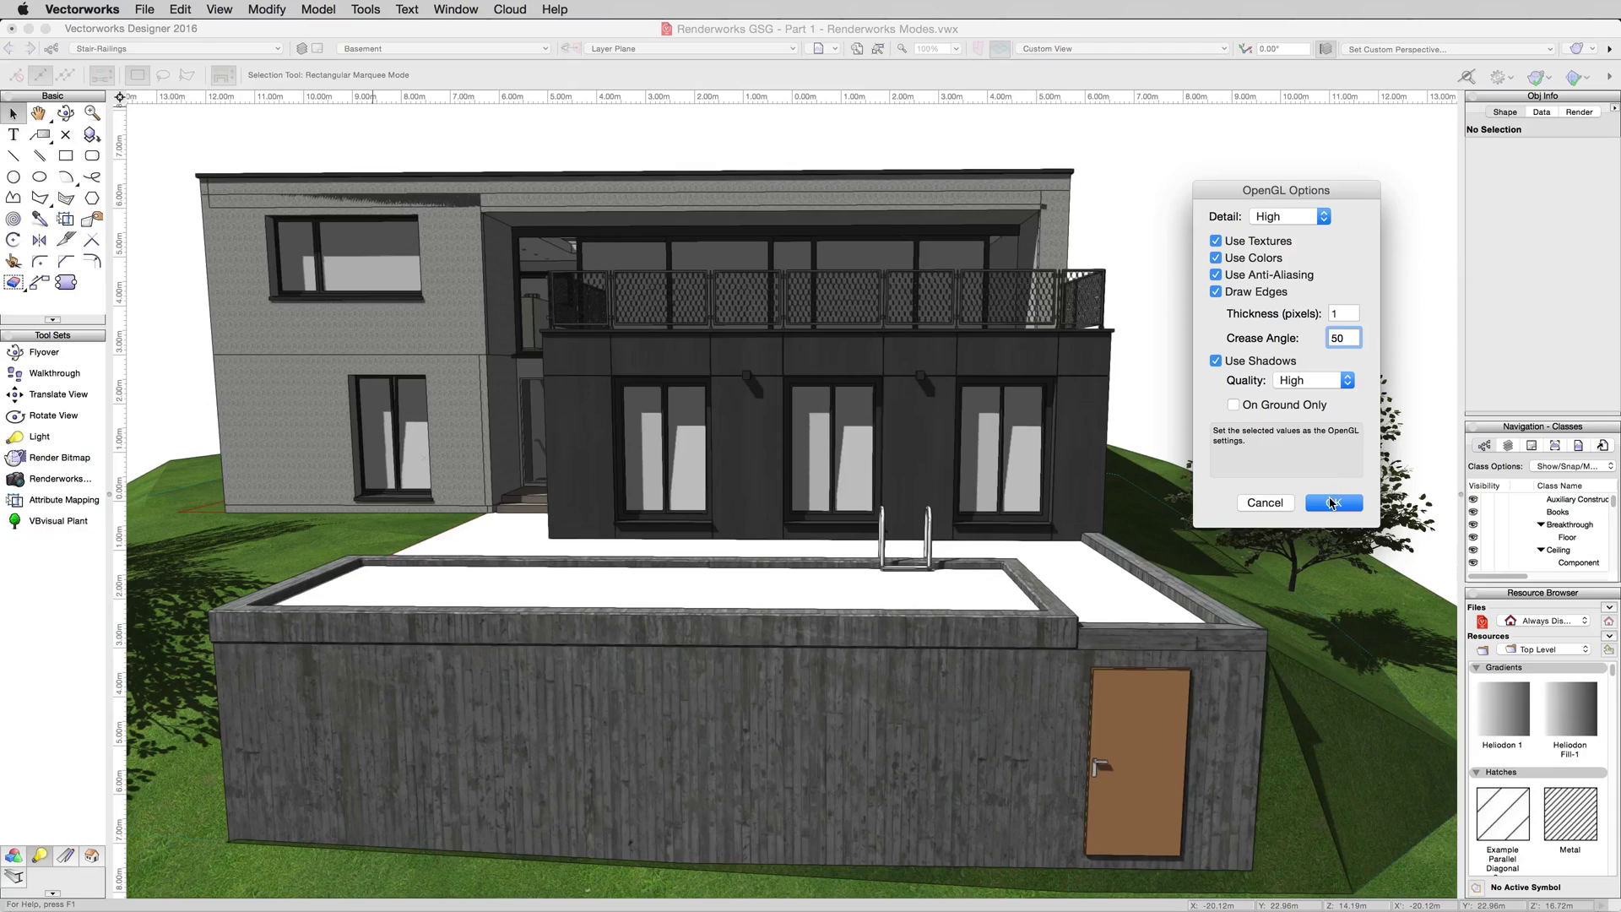
click(1333, 503)
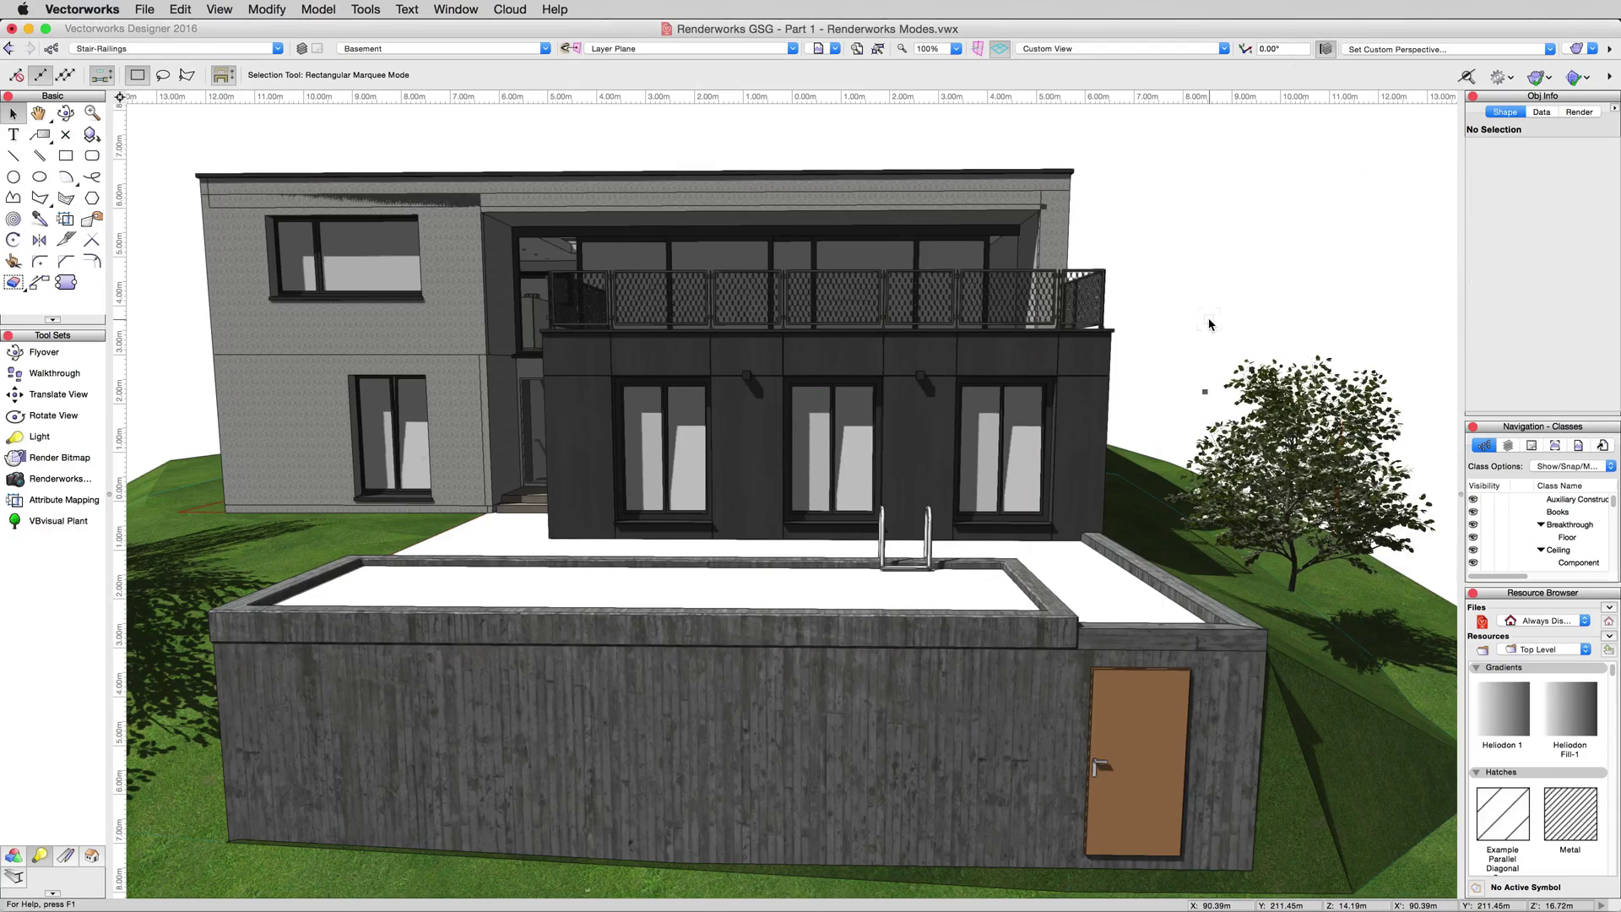
- Deselect the site model and render the house in Fast Renderworks
click(1199, 288)
click(1126, 127)
click(220, 9)
mouse_move(333, 112)
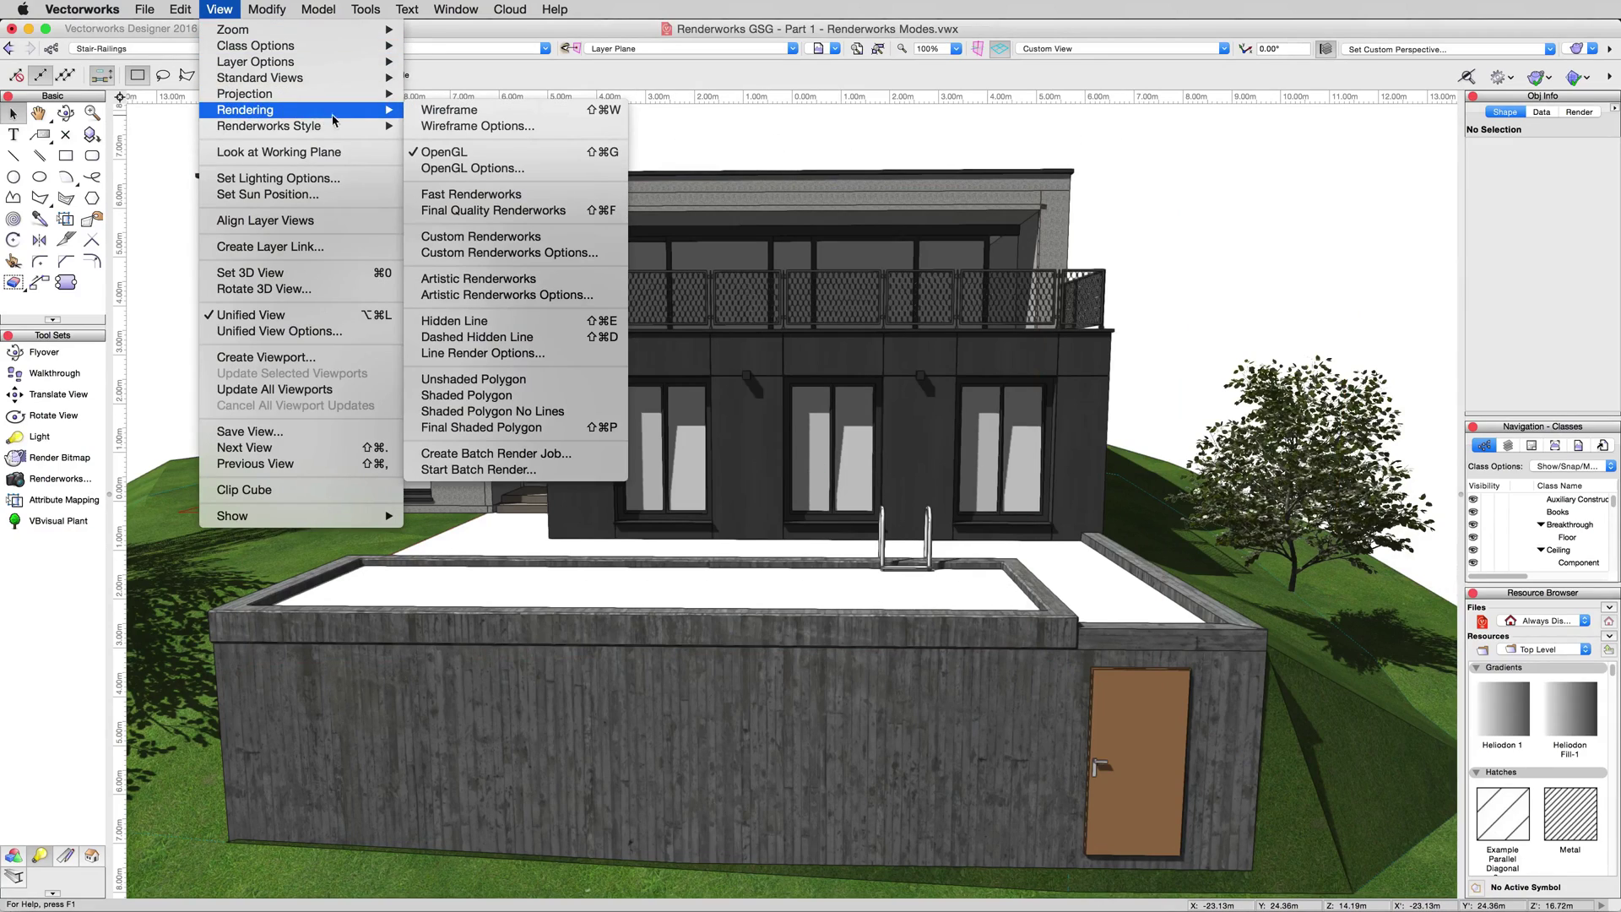
click(508, 198)
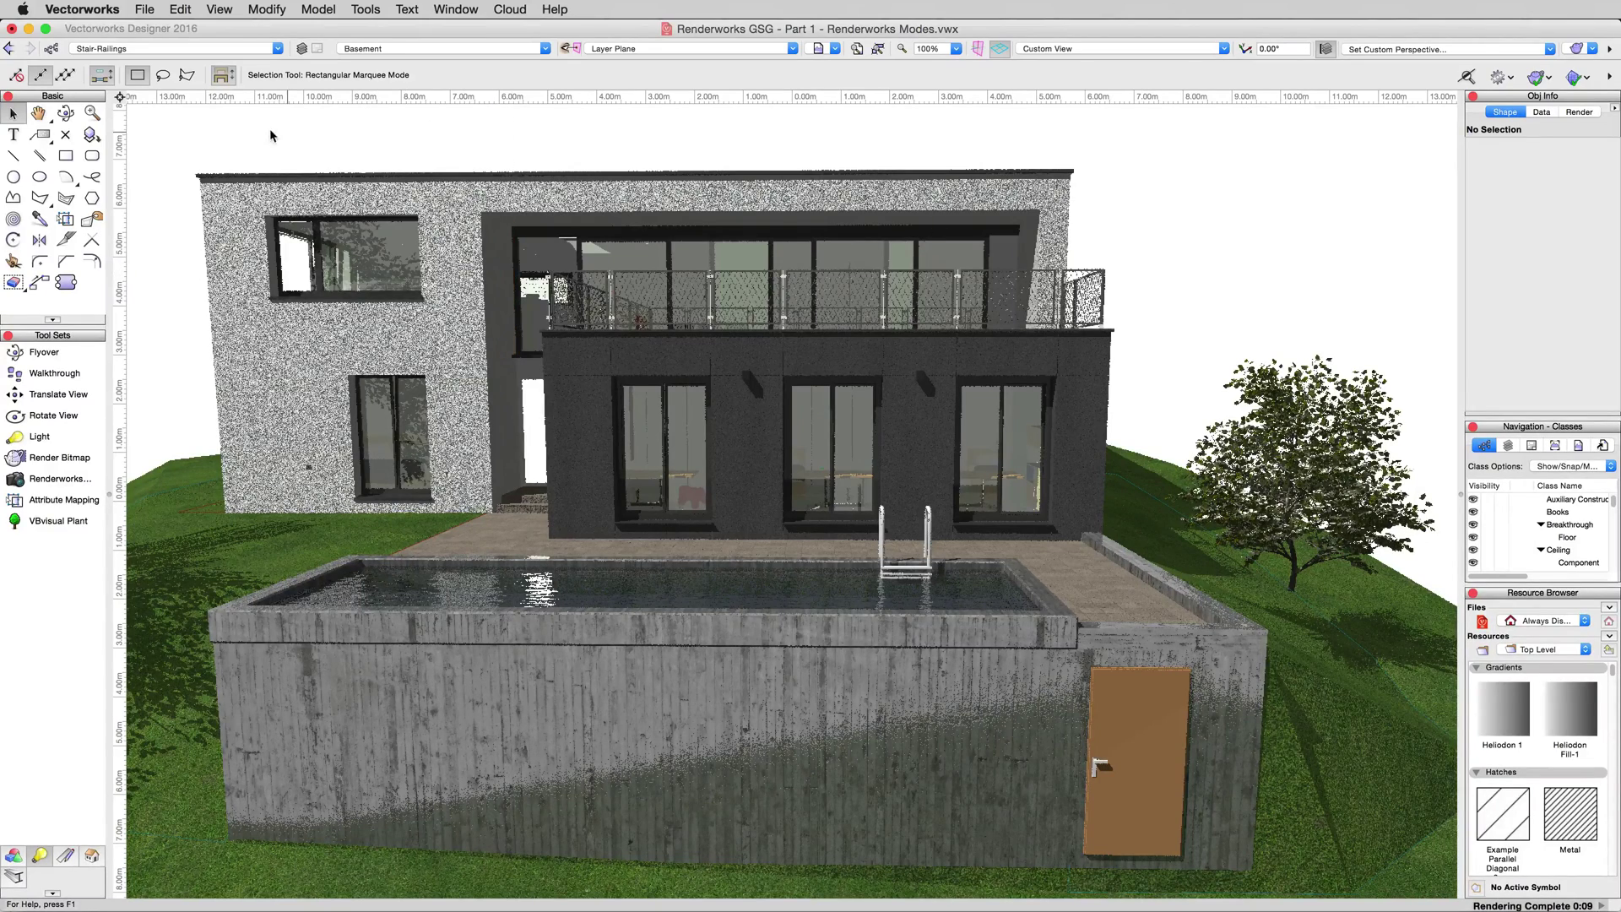
- Switch the render mode to Final Quality Renderworks and let the render complete
click(229, 8)
mouse_move(262, 111)
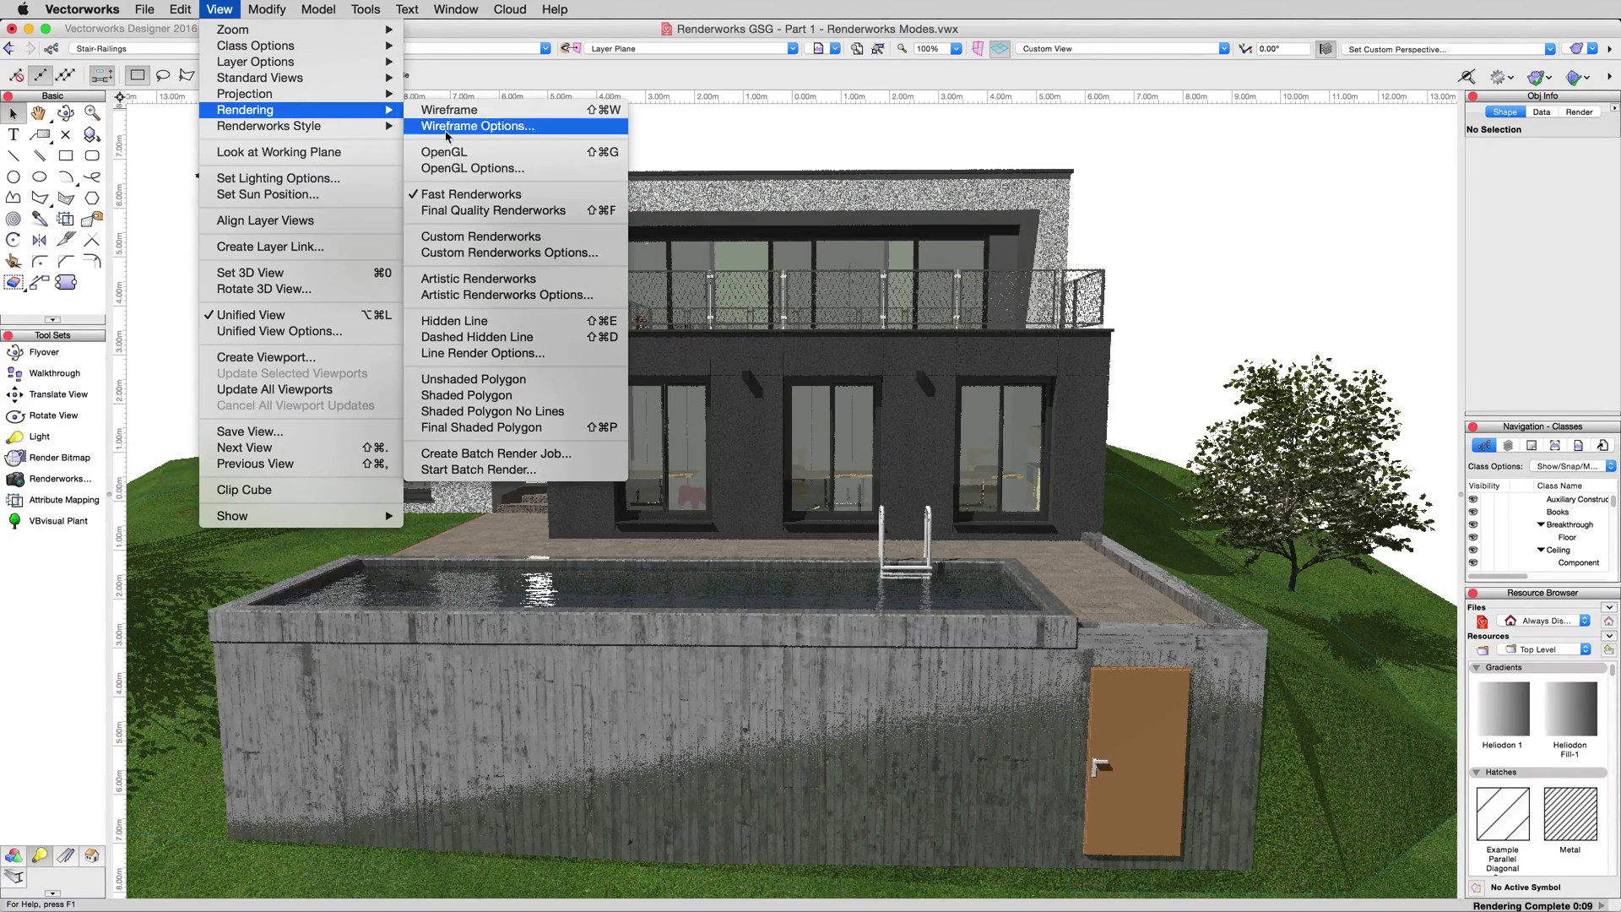
click(507, 210)
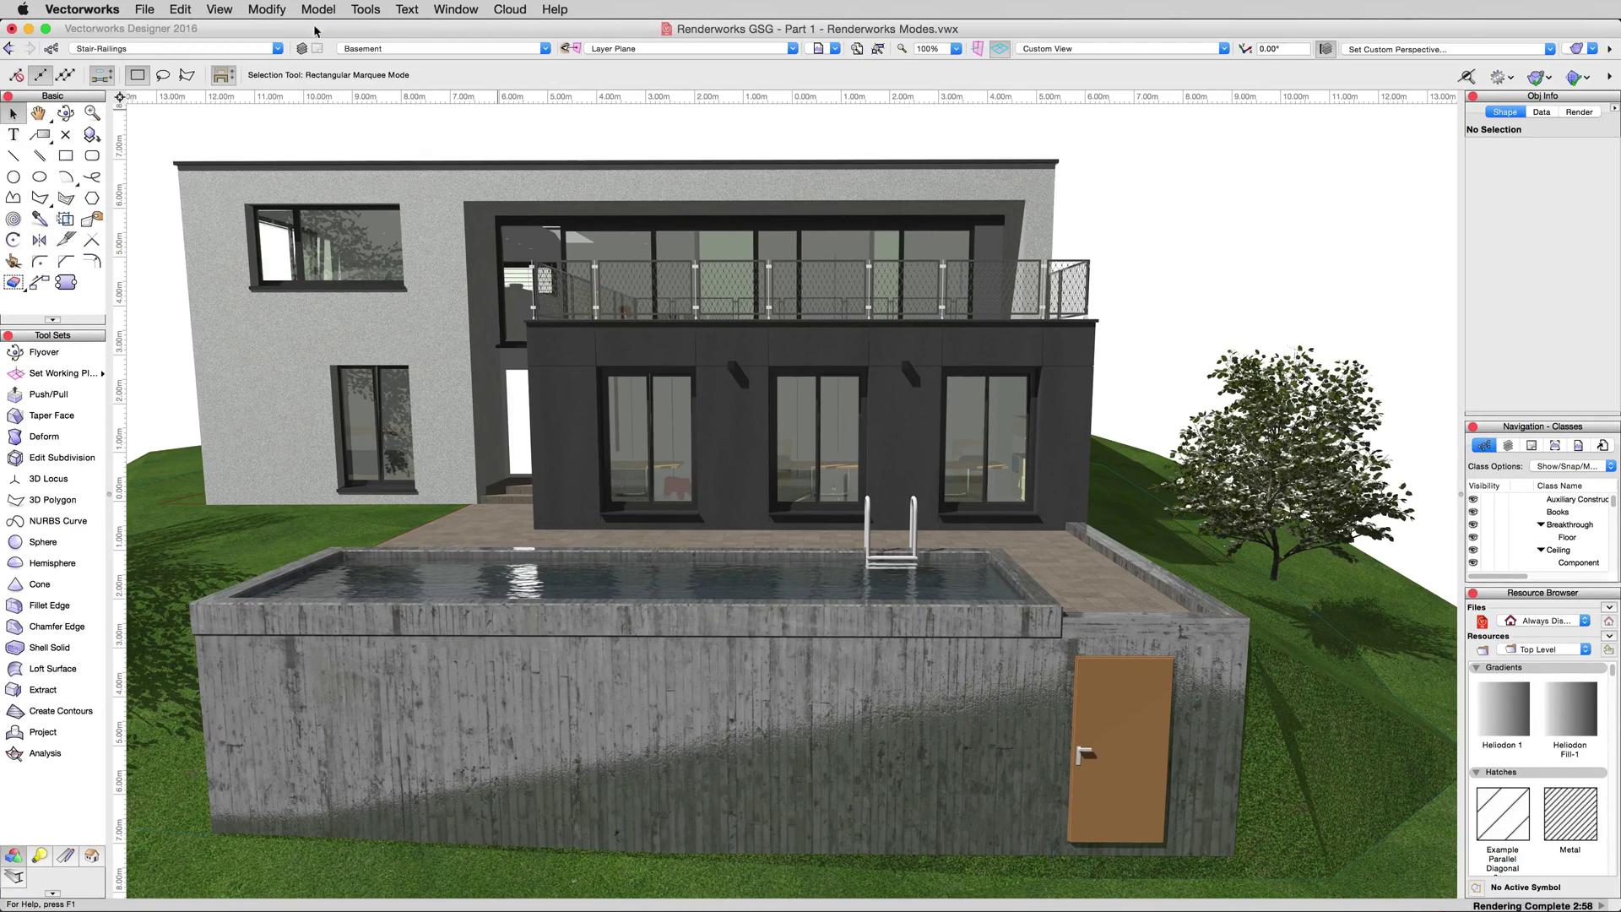
- Switch the house view to Hidden Line rendering
click(219, 9)
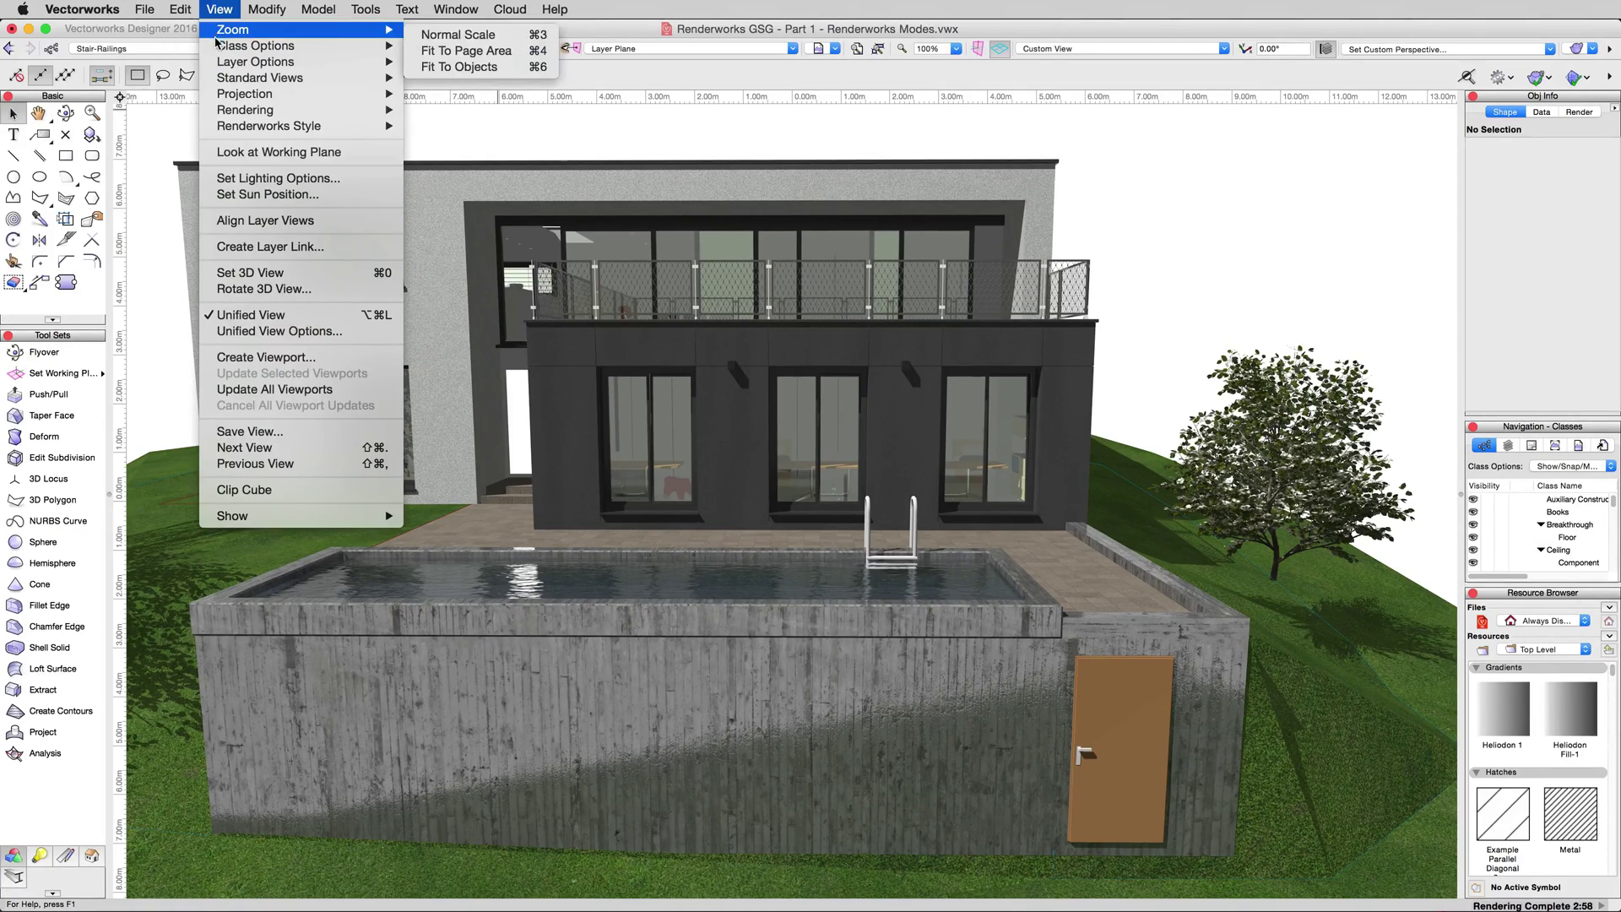
mouse_move(301, 116)
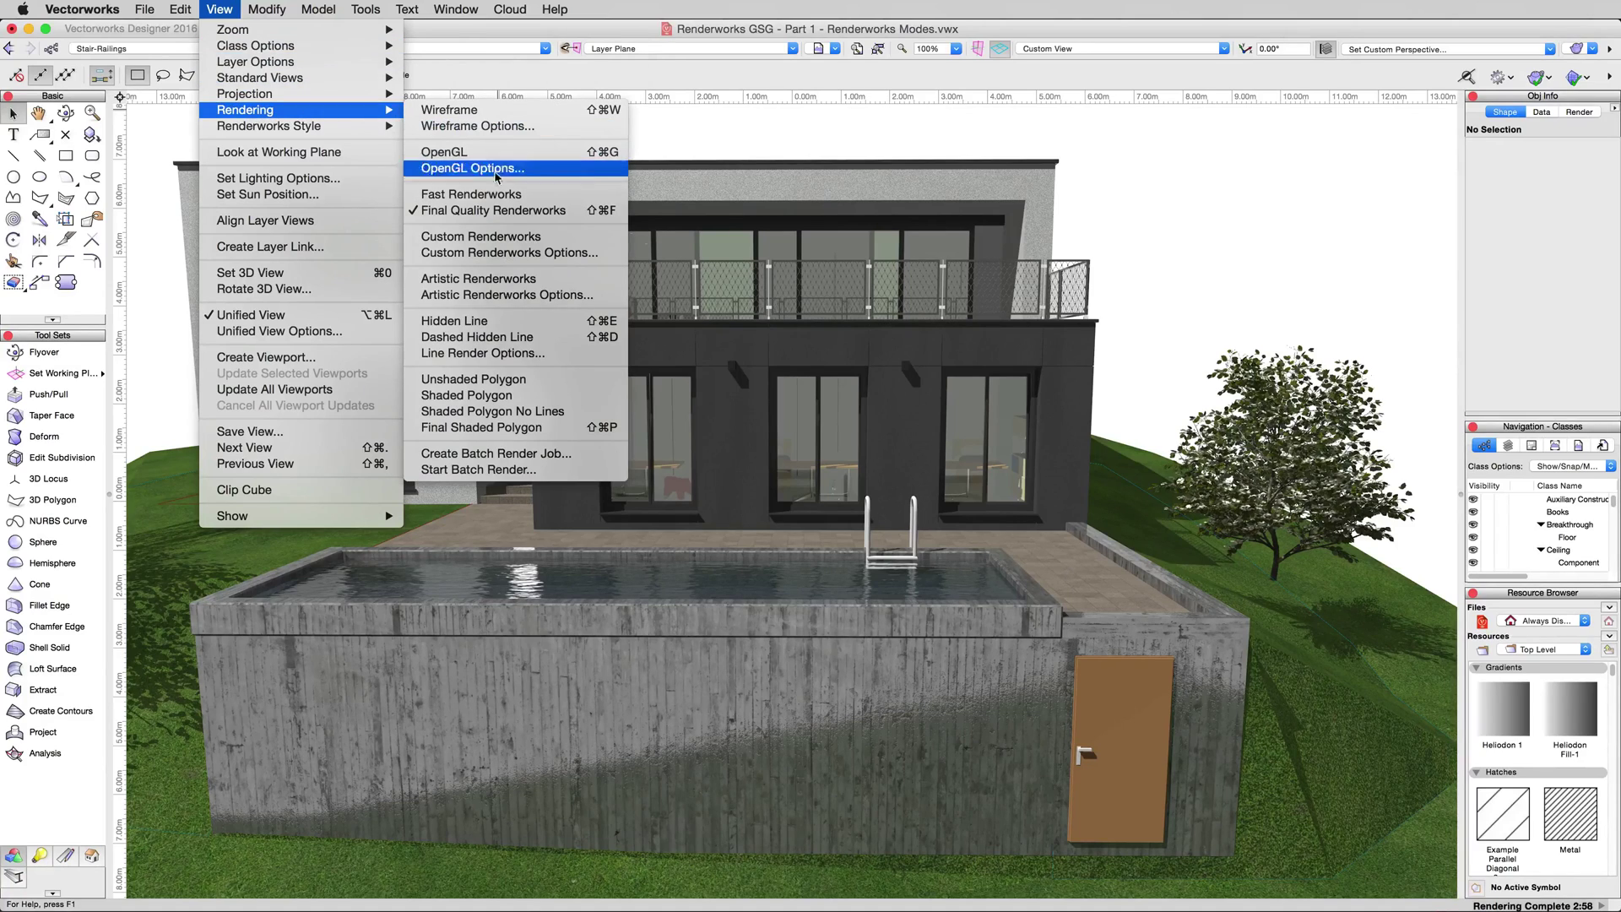
click(454, 321)
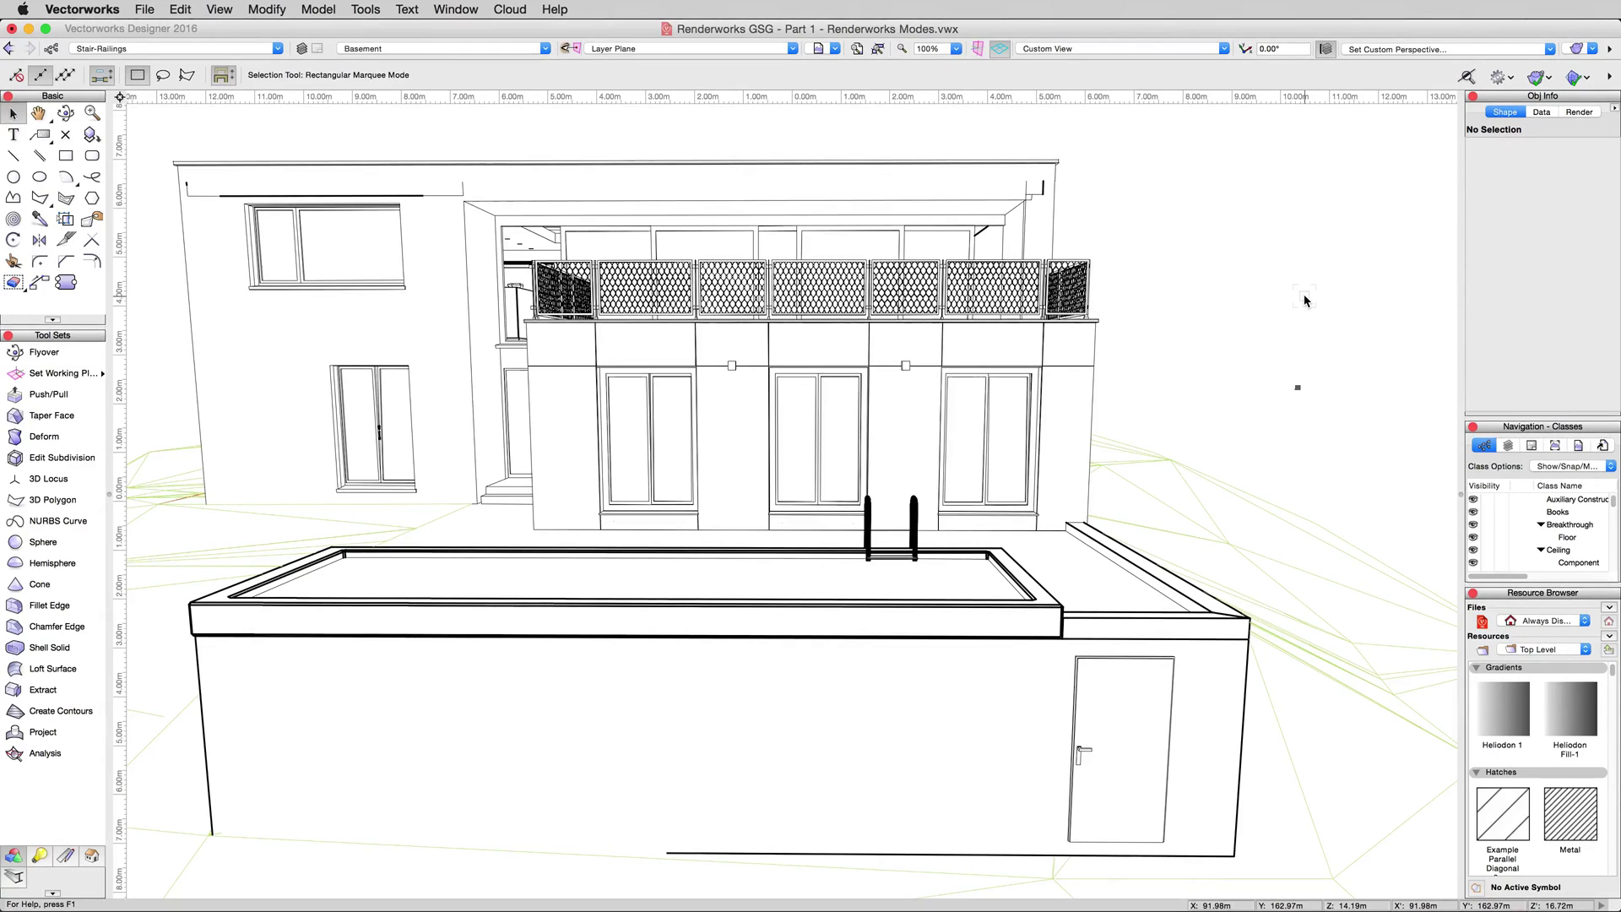
- Open Line Render Options and move the dialog to the right of the house
click(219, 11)
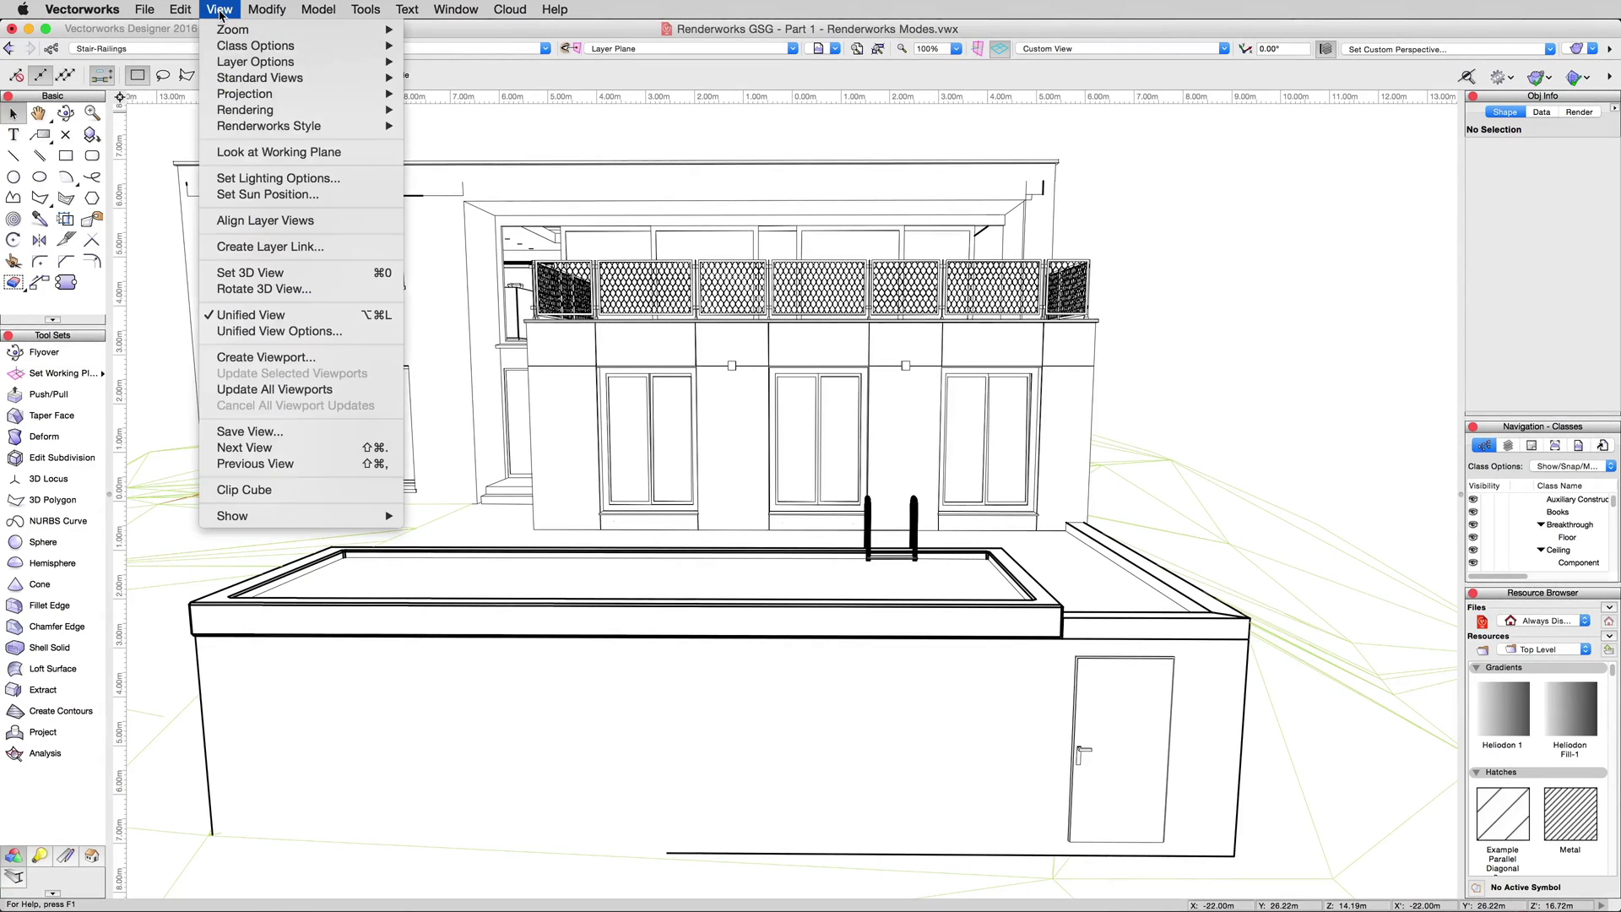
mouse_move(248, 111)
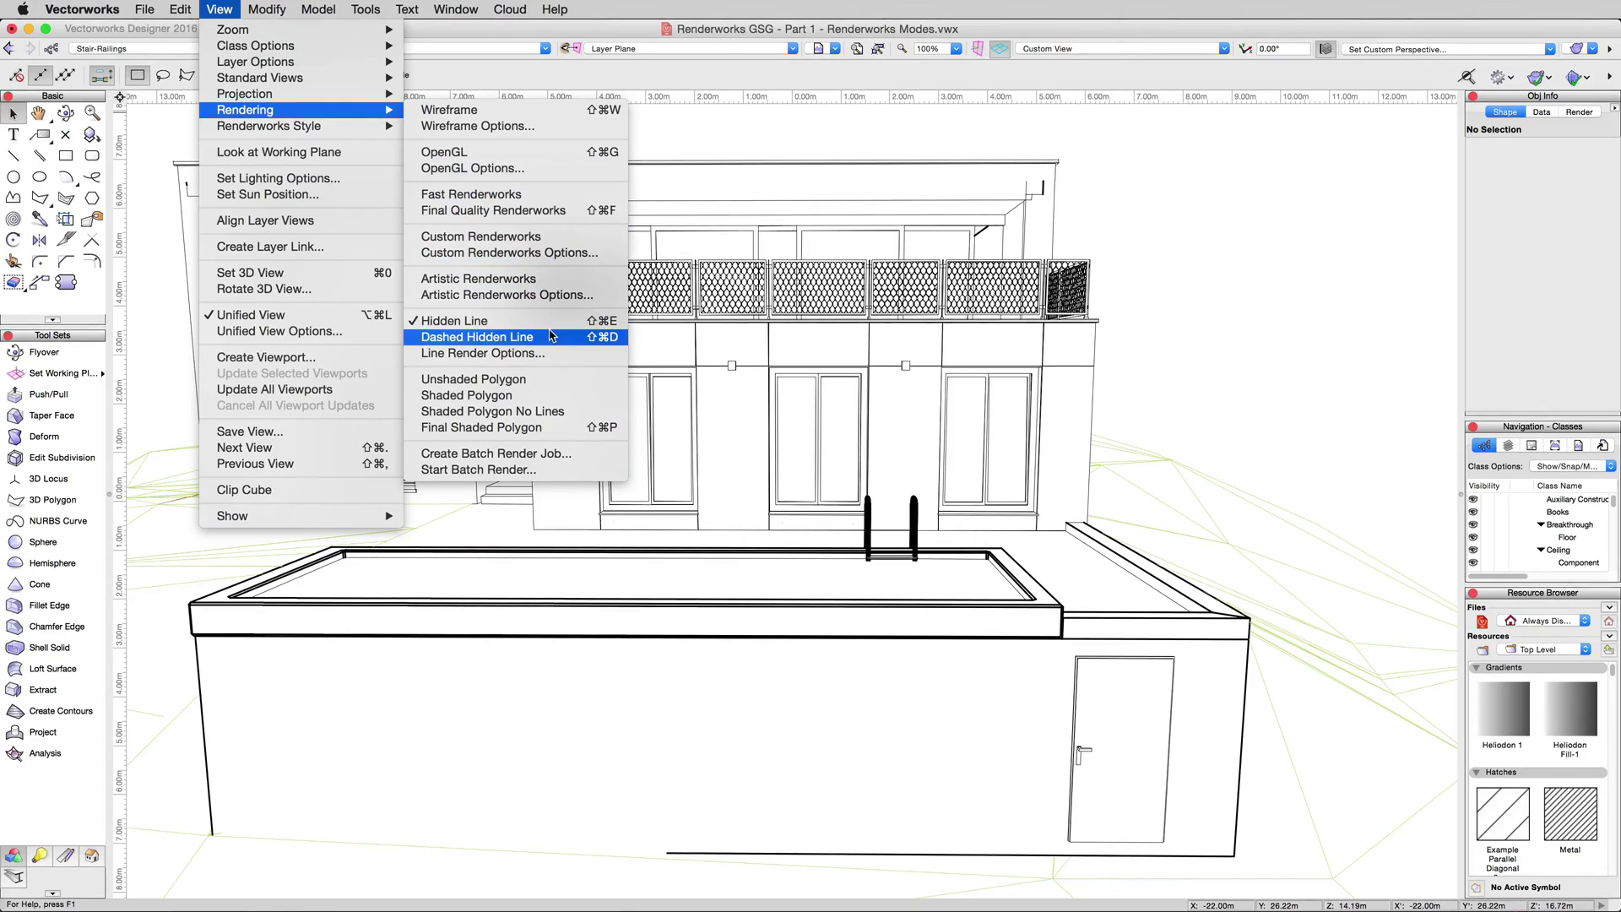
click(480, 354)
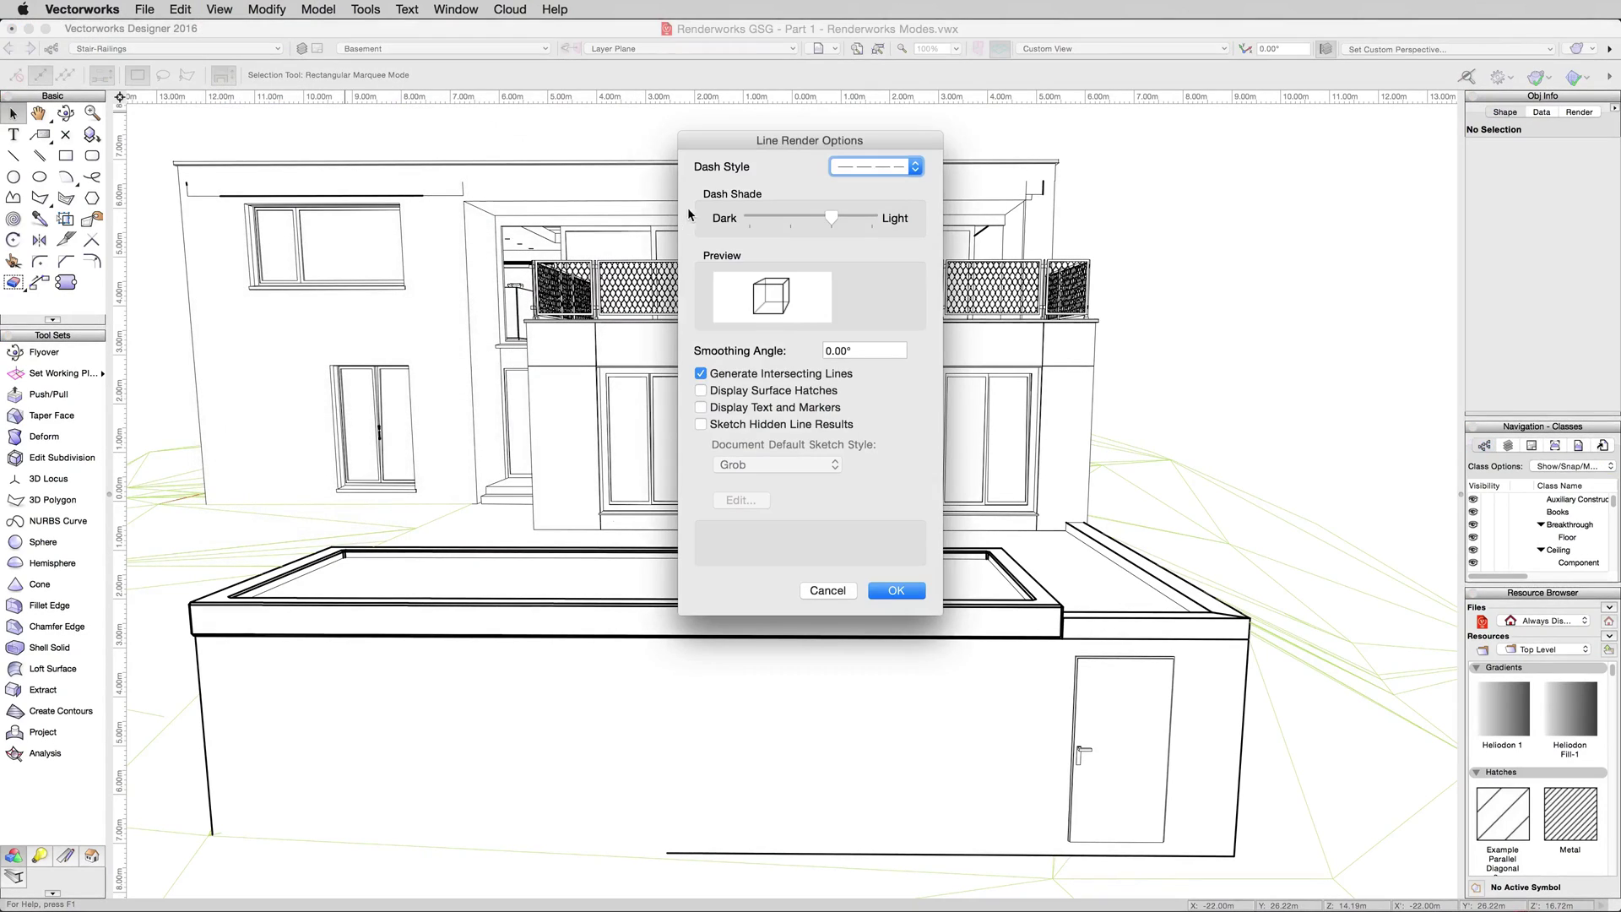
drag(739, 140, 1214, 201)
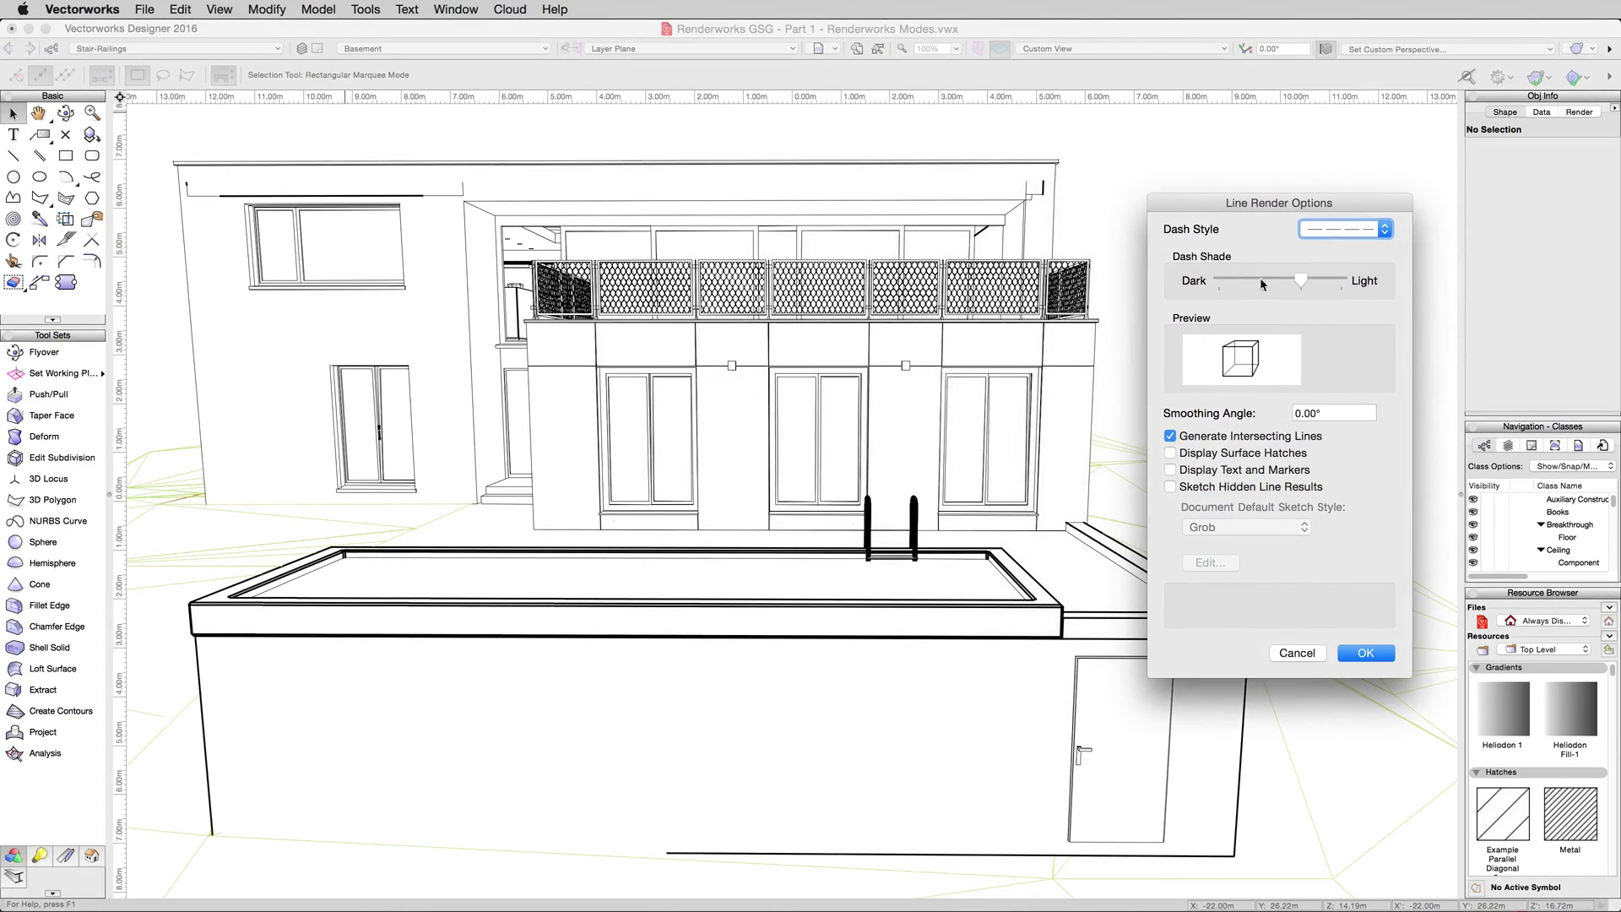
- Inspect the 0.00° Smoothing Angle value in the line render settings
mouse_move(1333, 412)
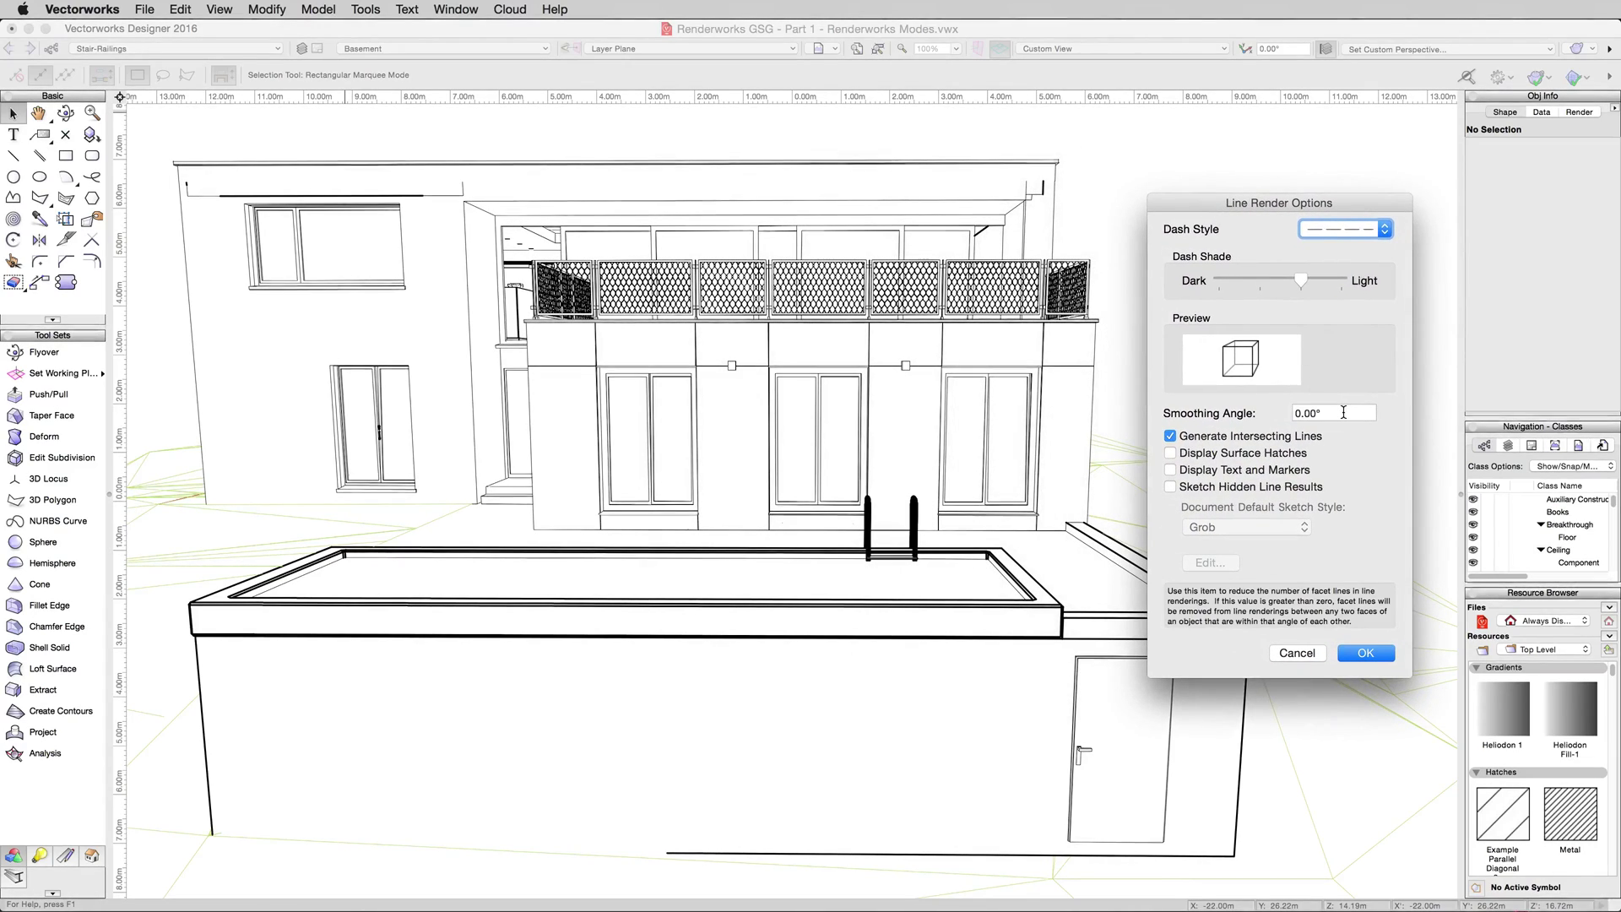
drag(1343, 412, 1293, 415)
click(1326, 415)
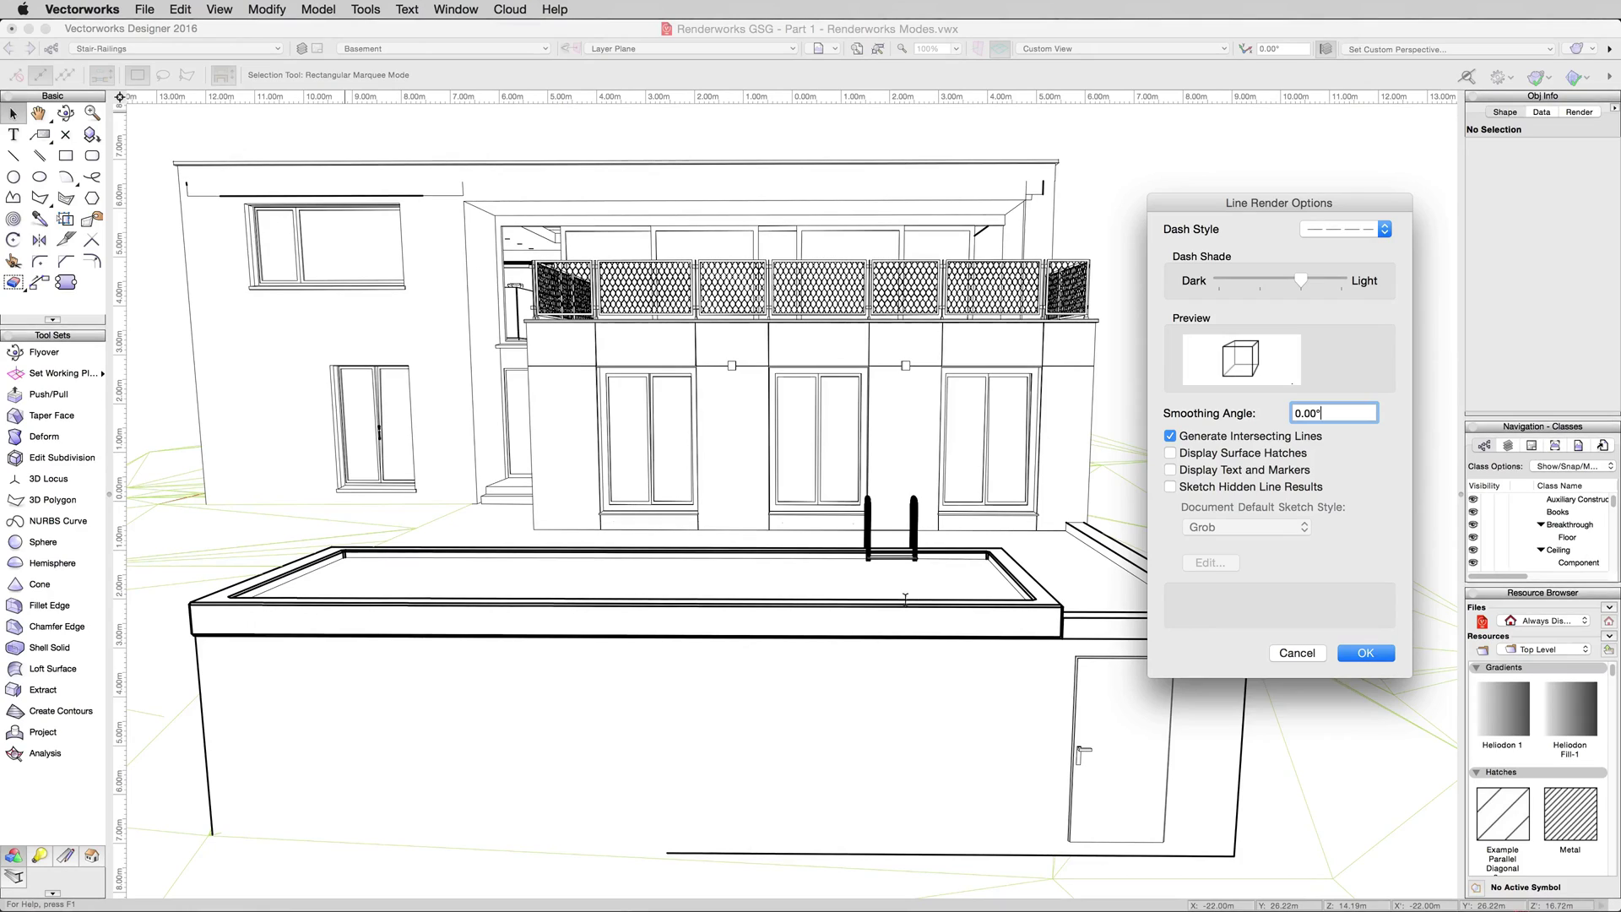
drag(1347, 414, 1286, 415)
mouse_move(1219, 436)
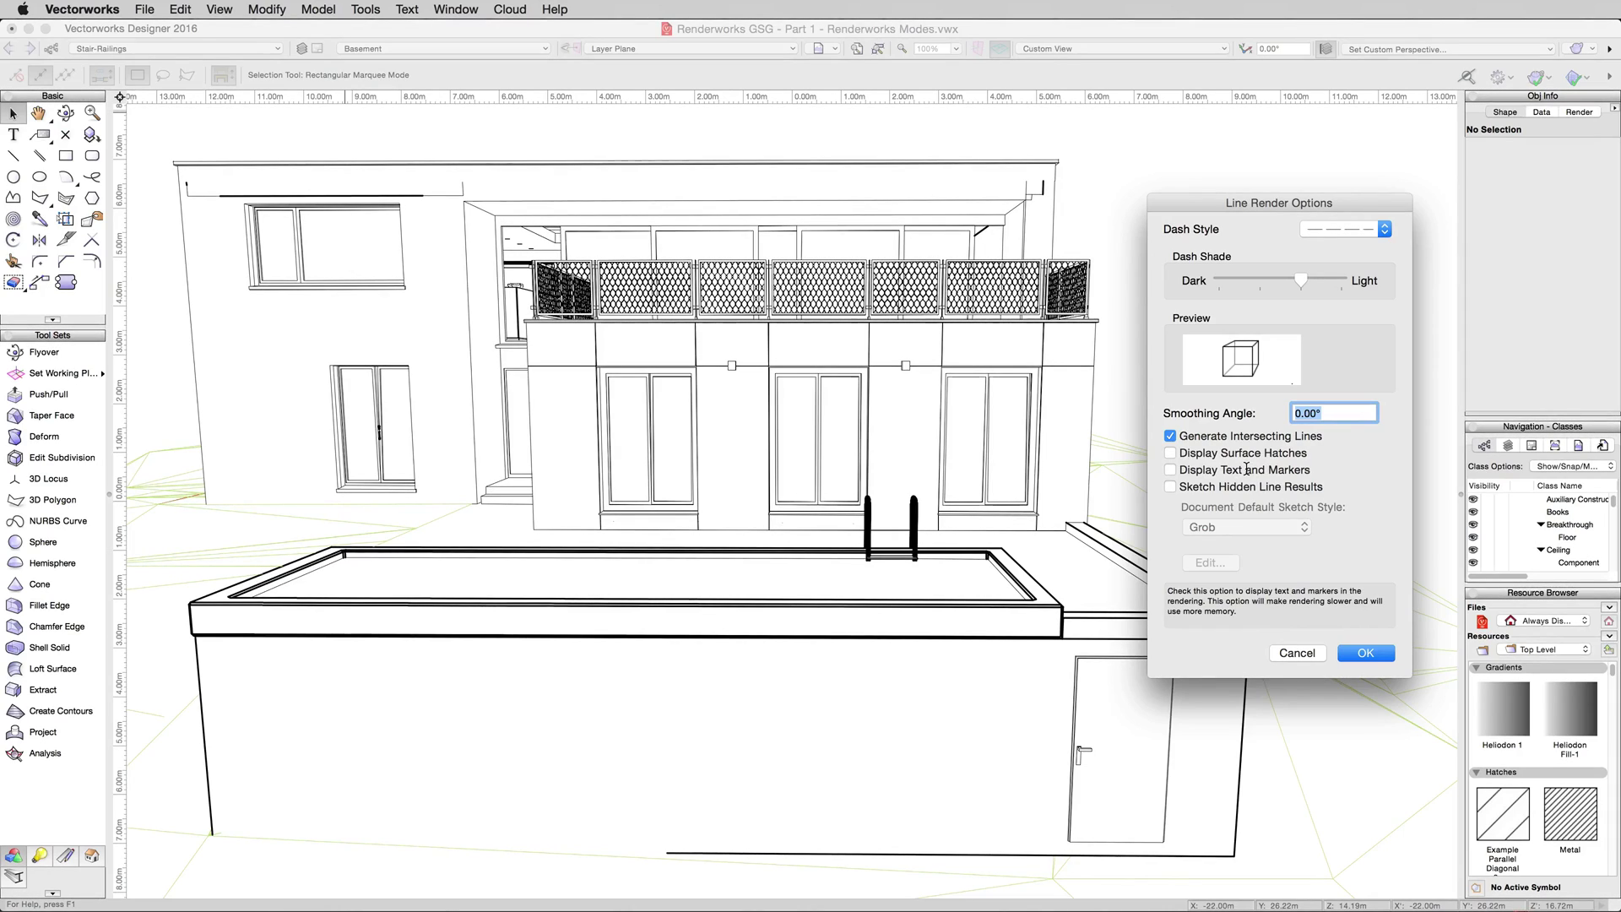
- Enable Sketch Hidden Line Results with the Quick sketch style and apply
click(1196, 488)
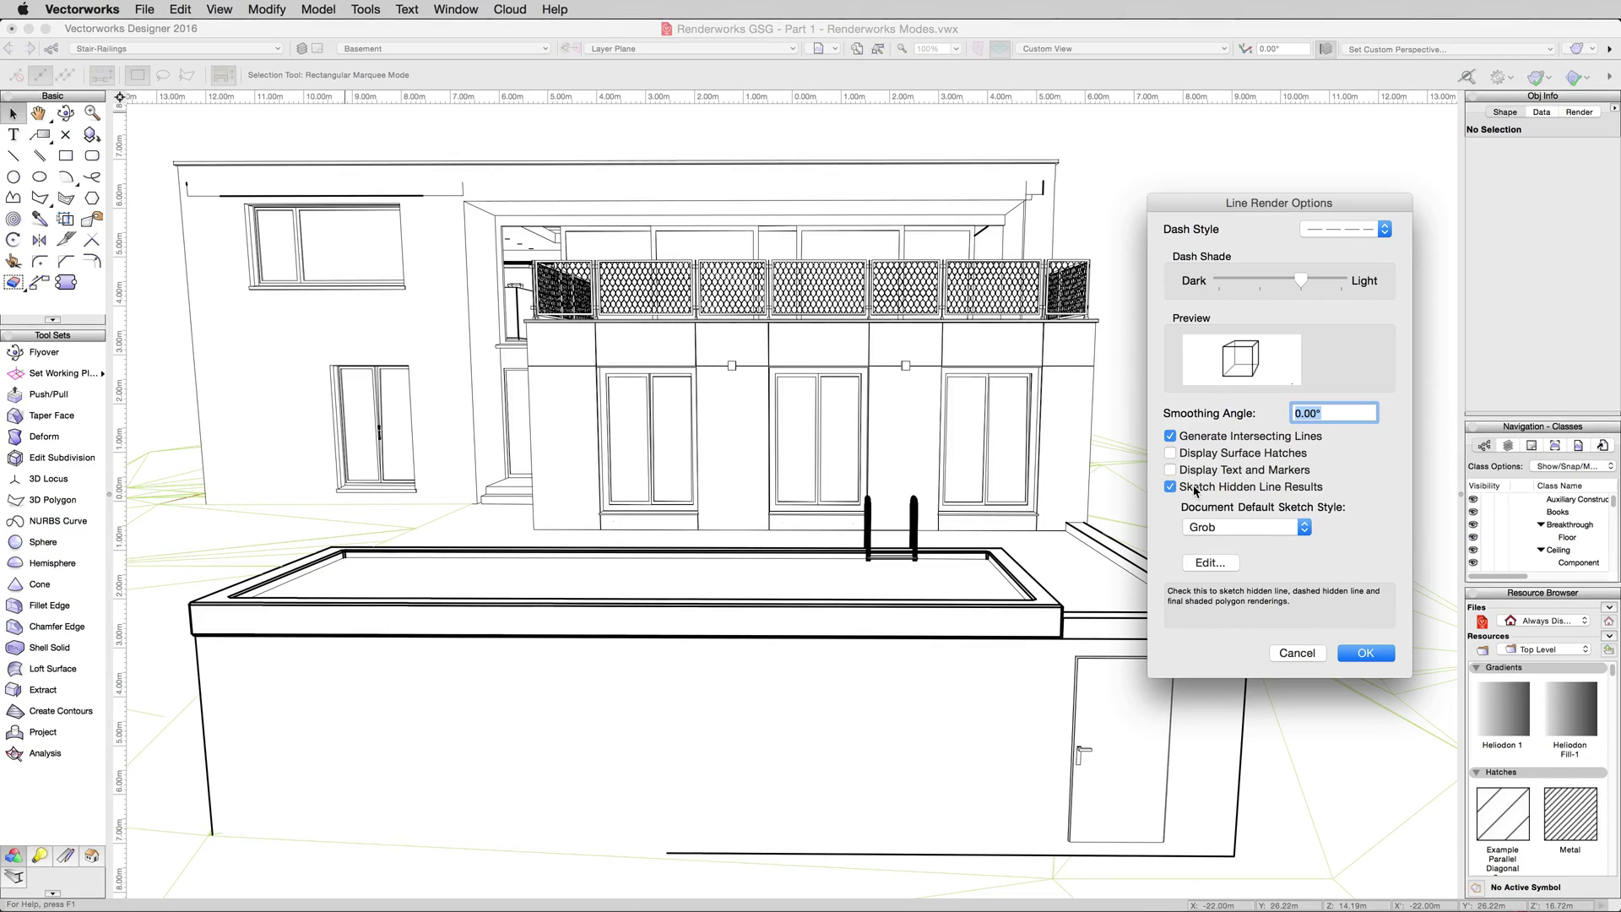
click(1226, 528)
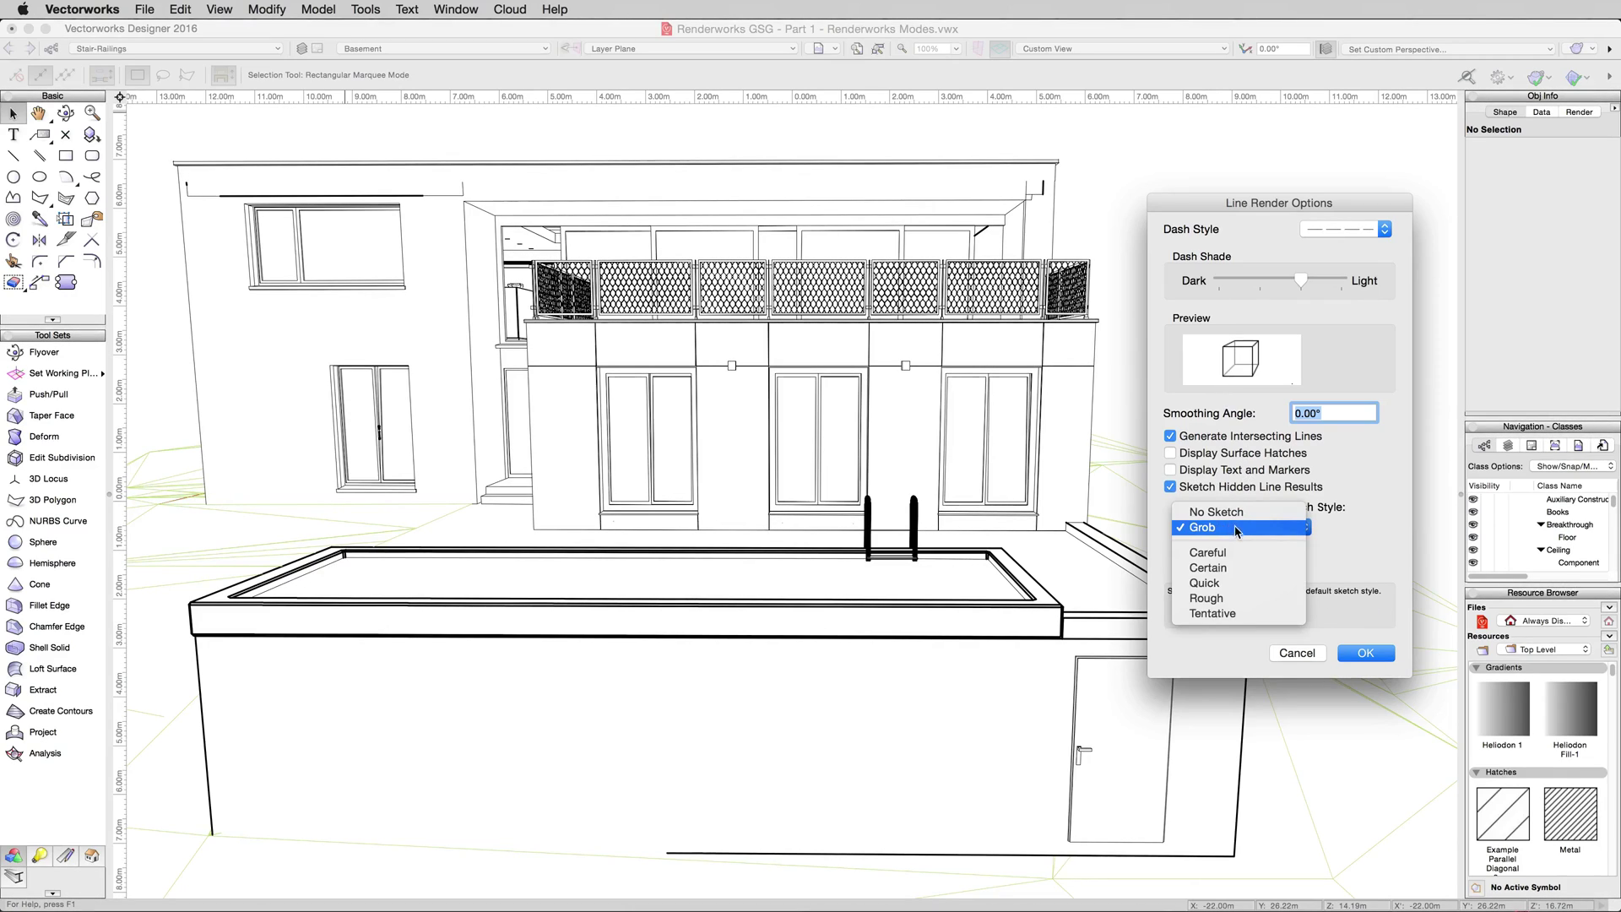
click(1205, 583)
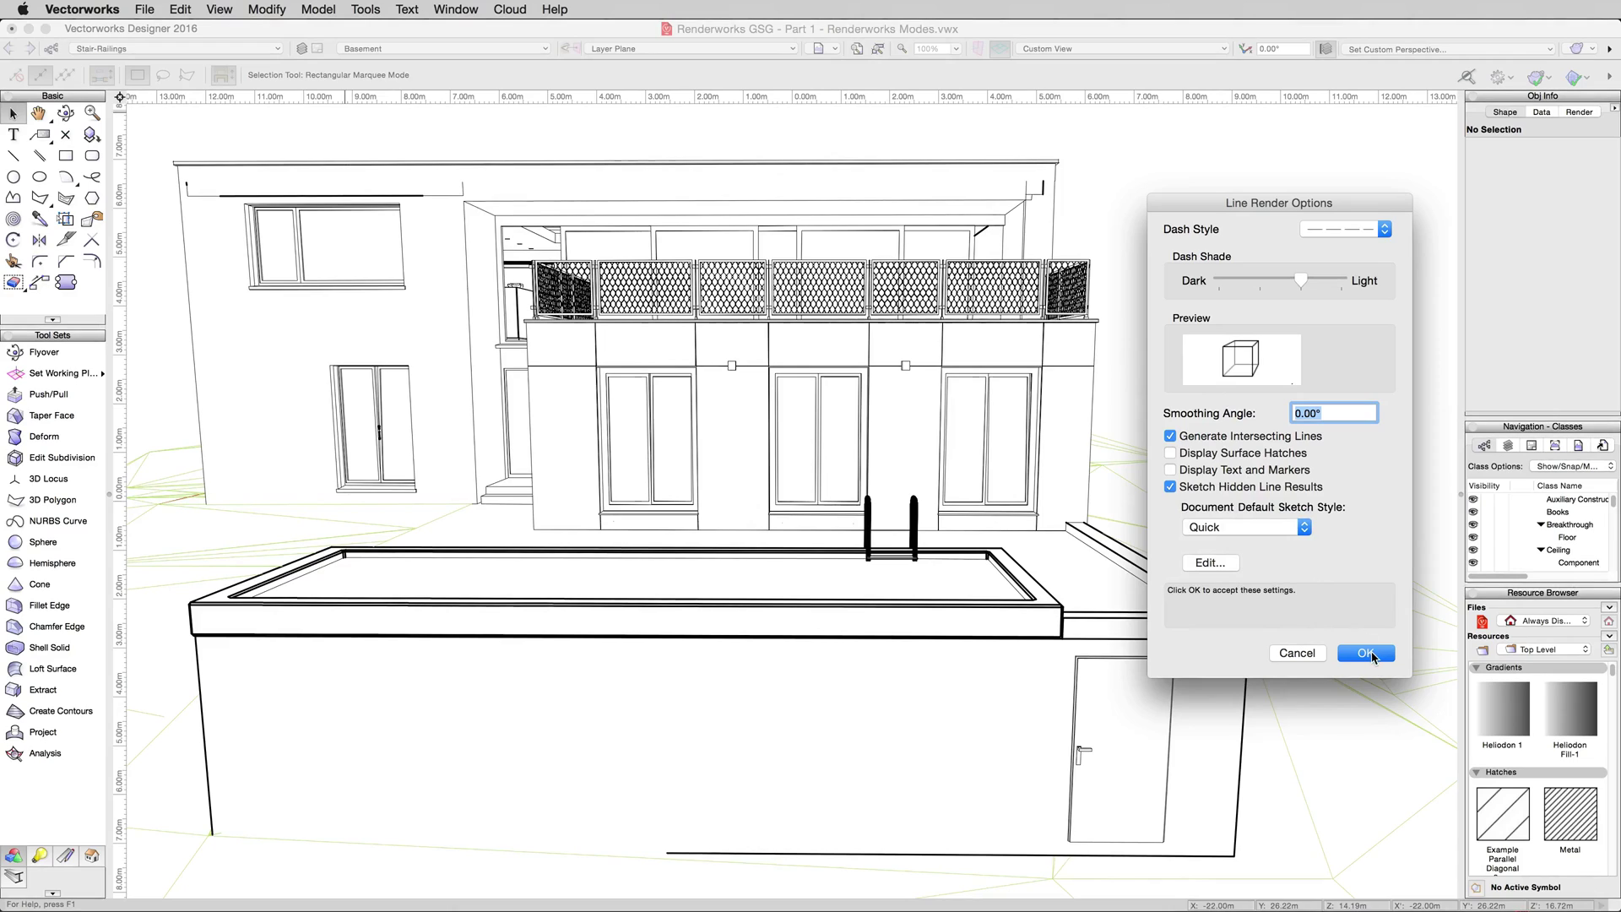
click(1373, 657)
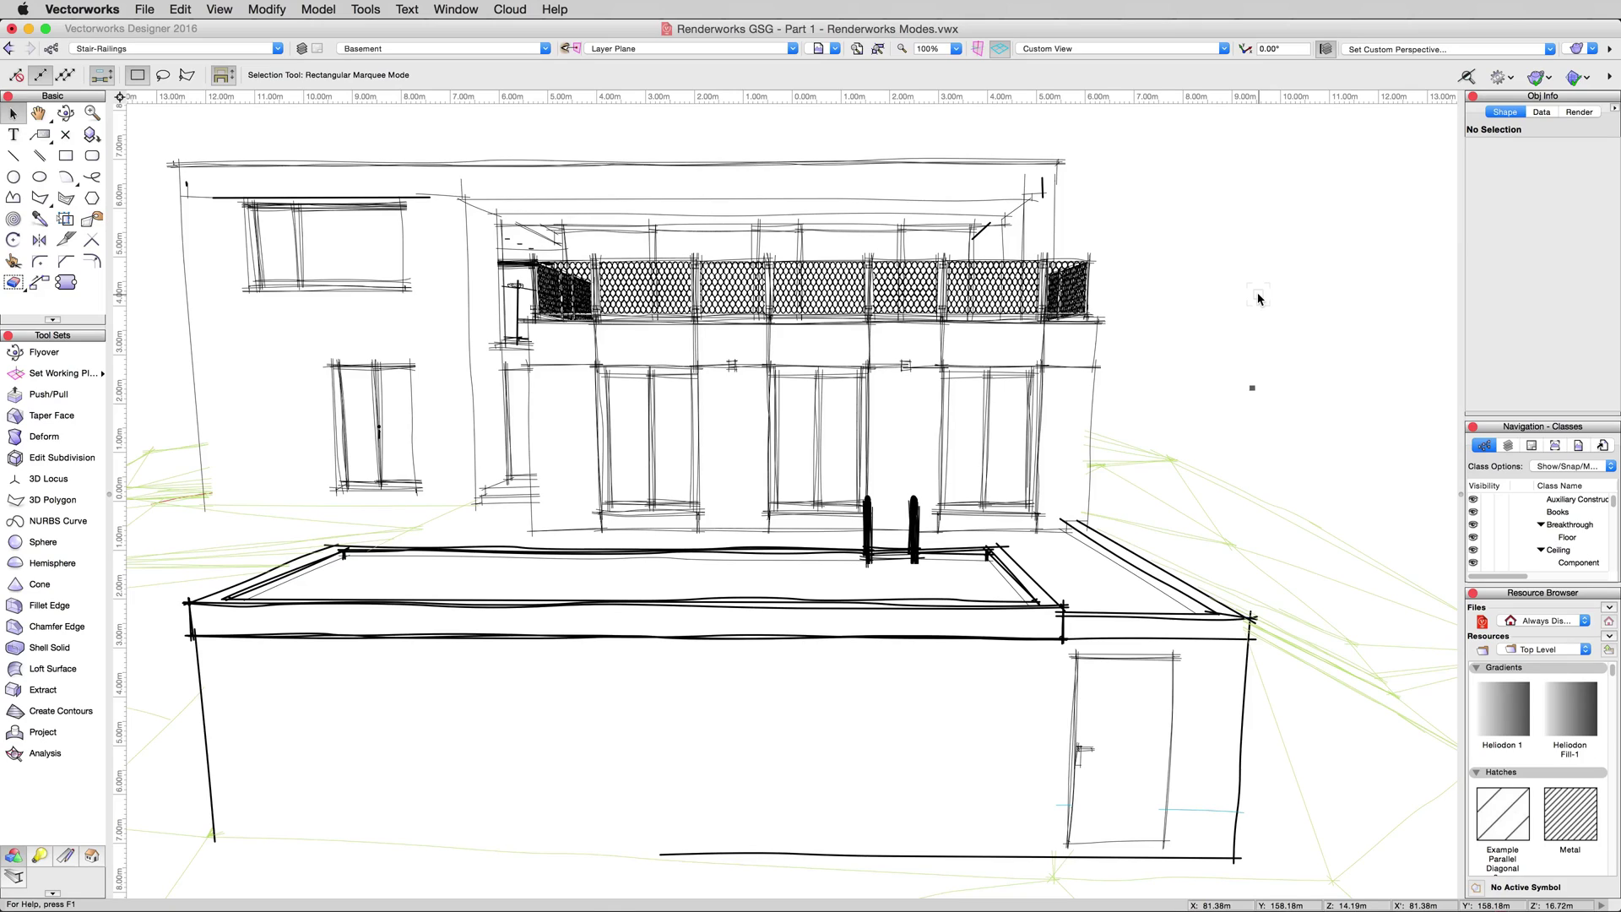
click(219, 9)
mouse_move(259, 125)
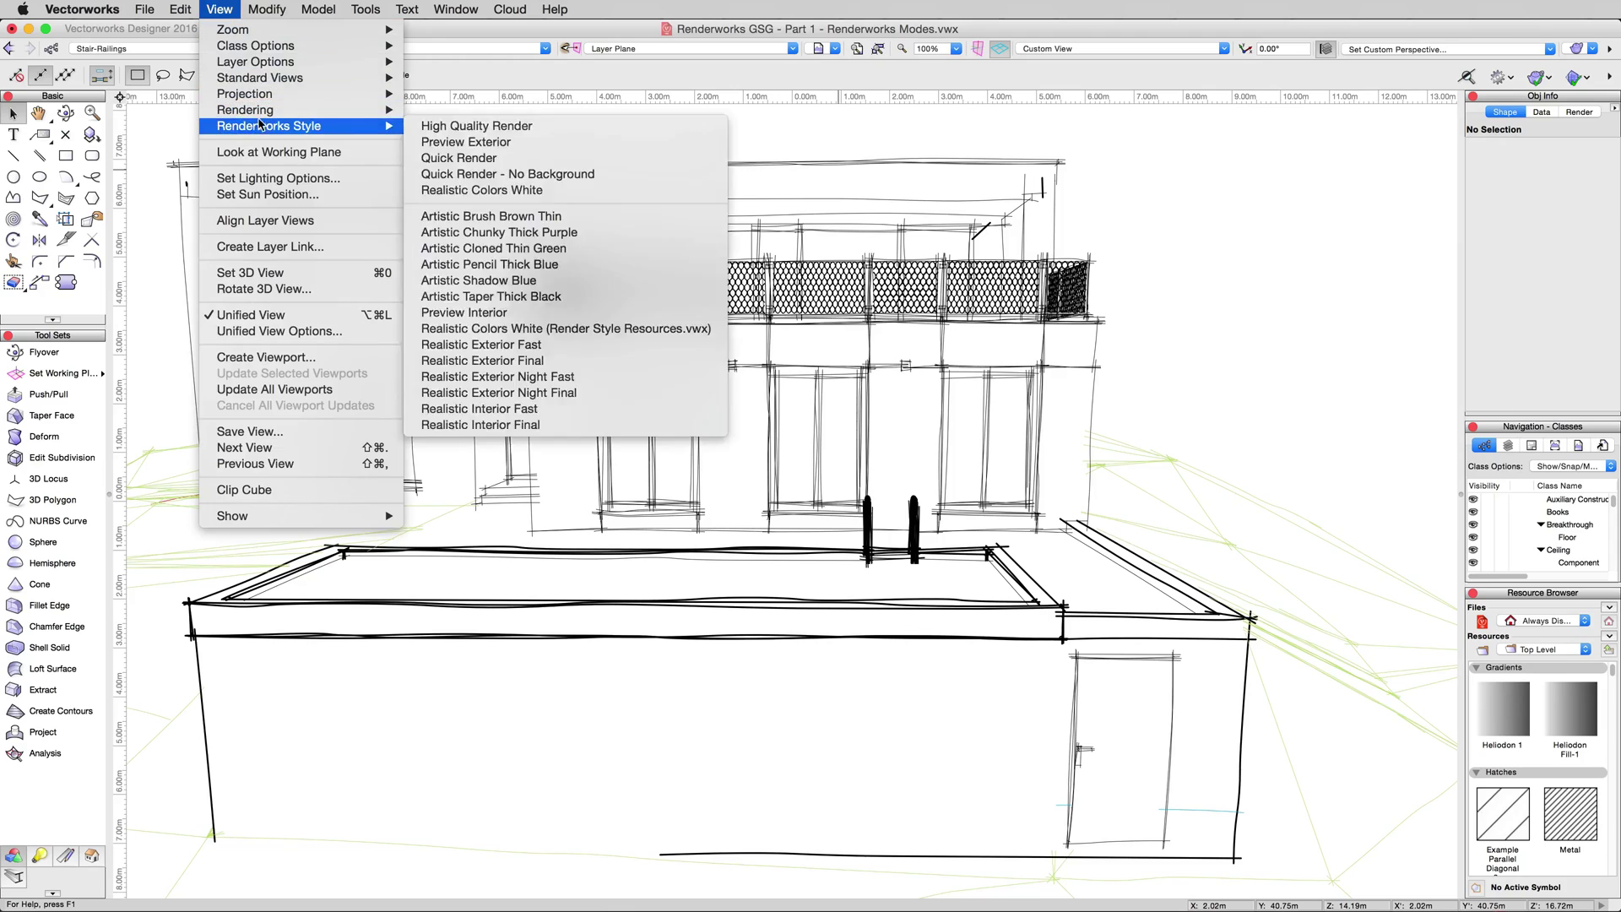
click(1254, 252)
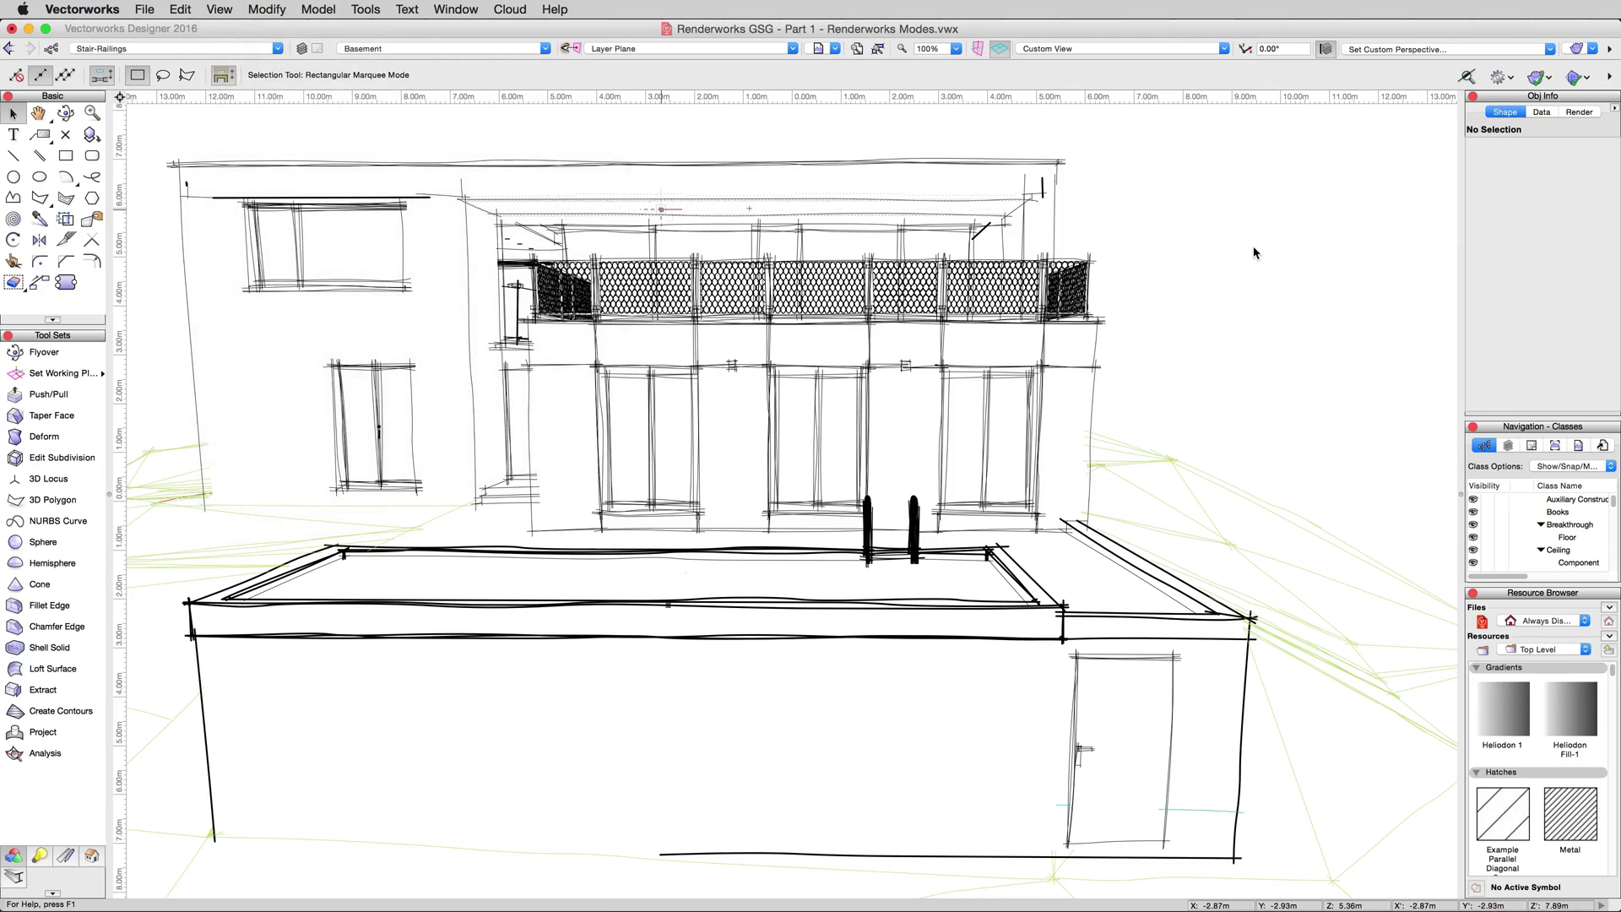